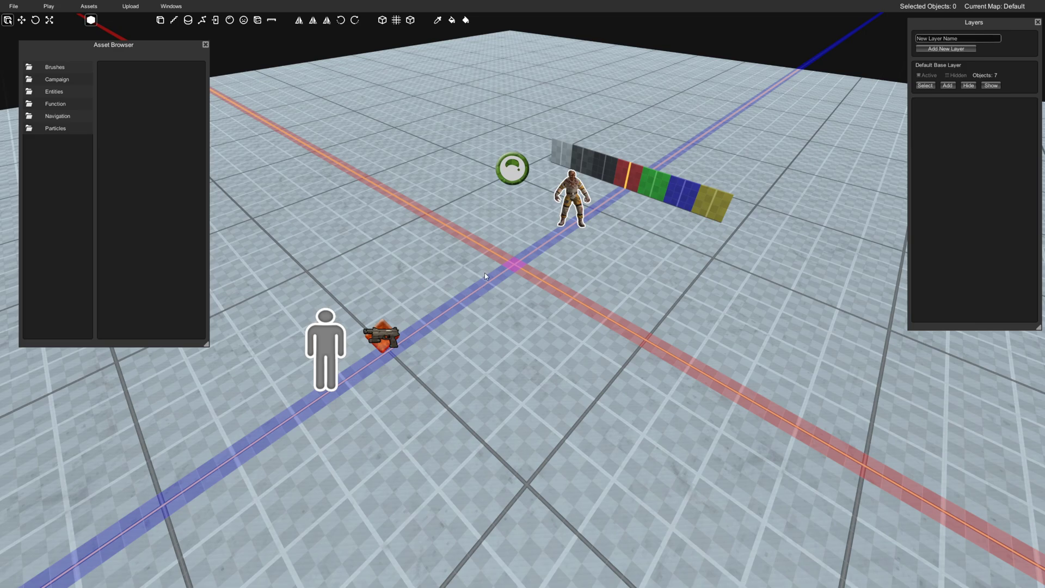
# Place a FollowTarget node from the Function > Movement assets and move it along the red axis to X 4.
pyautogui.doubleClick(67, 109)
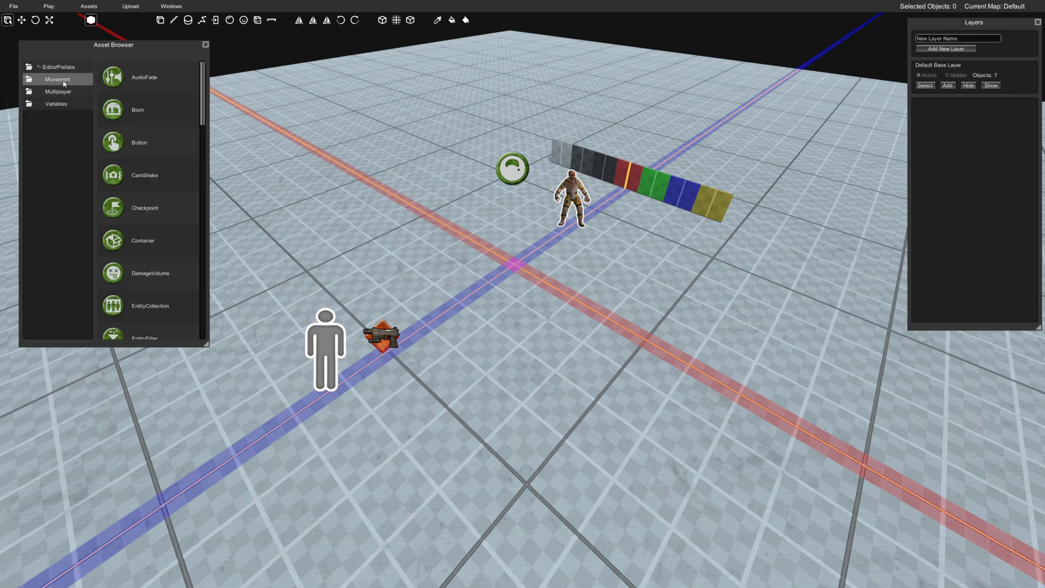
pyautogui.doubleClick(63, 80)
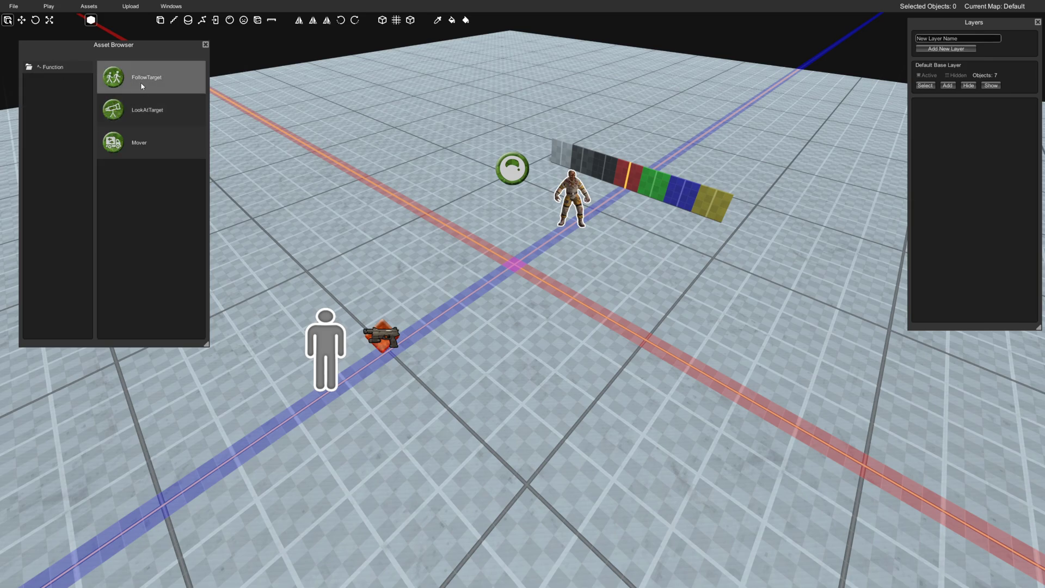
pyautogui.moveTo(140, 86); pyautogui.dragTo(700, 325)
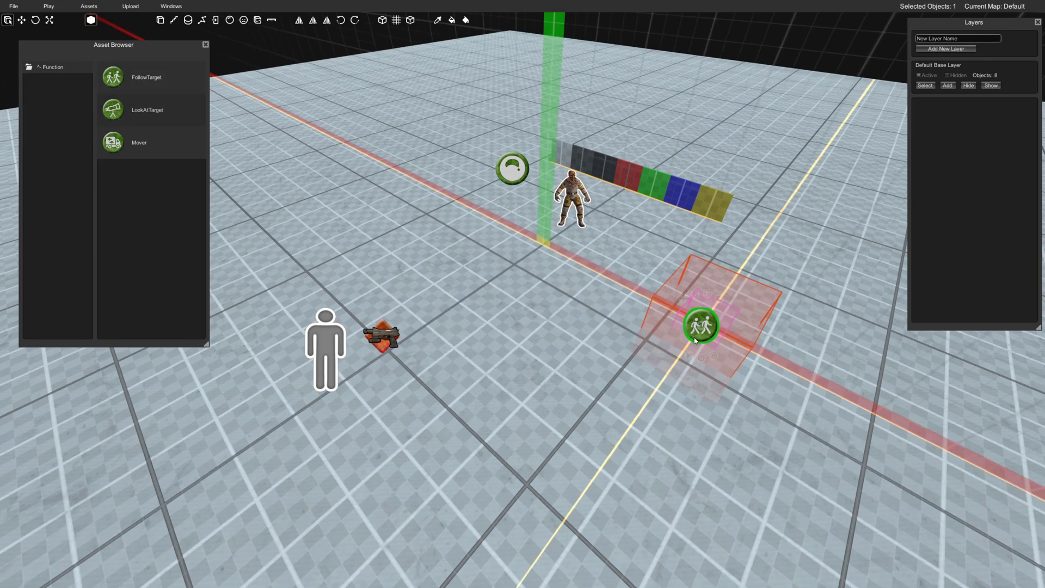
pyautogui.press('w')
pyautogui.moveTo(717, 360); pyautogui.dragTo(648, 380)
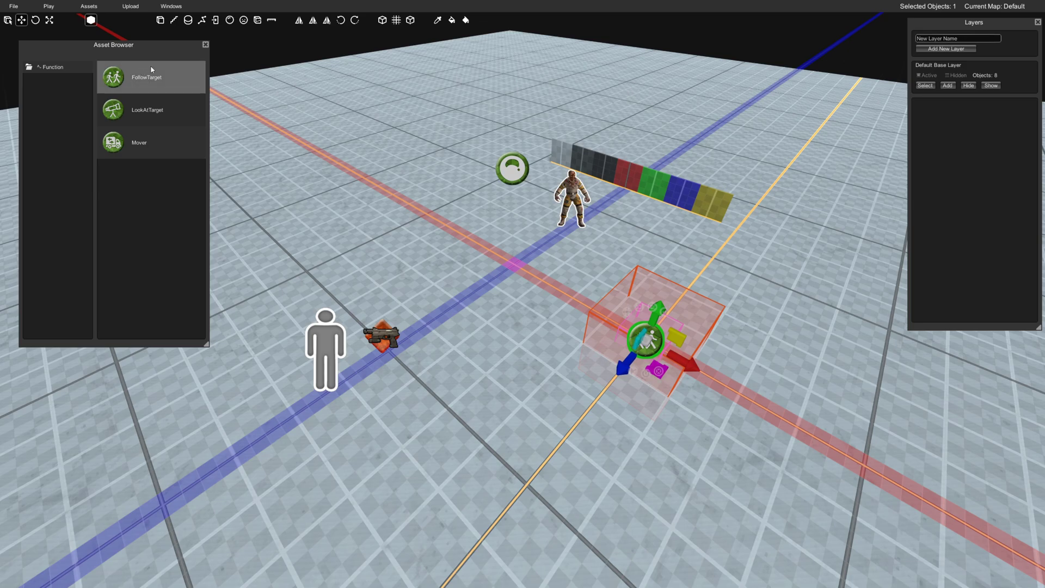
# Close the Asset Browser and examine the FollowTarget node's movement, range, axis-lock and entity properties.
pyautogui.click(206, 45)
pyautogui.moveTo(456, 250); pyautogui.dragTo(449, 293, button='right')
pyautogui.press('s')
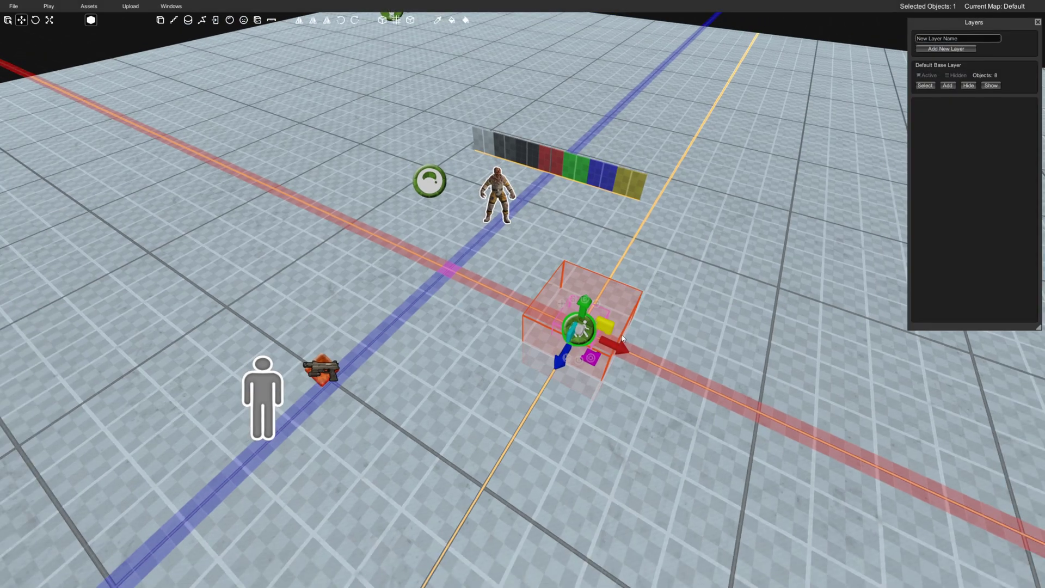
pyautogui.click(582, 330)
pyautogui.scroll(-2, 77, 258)
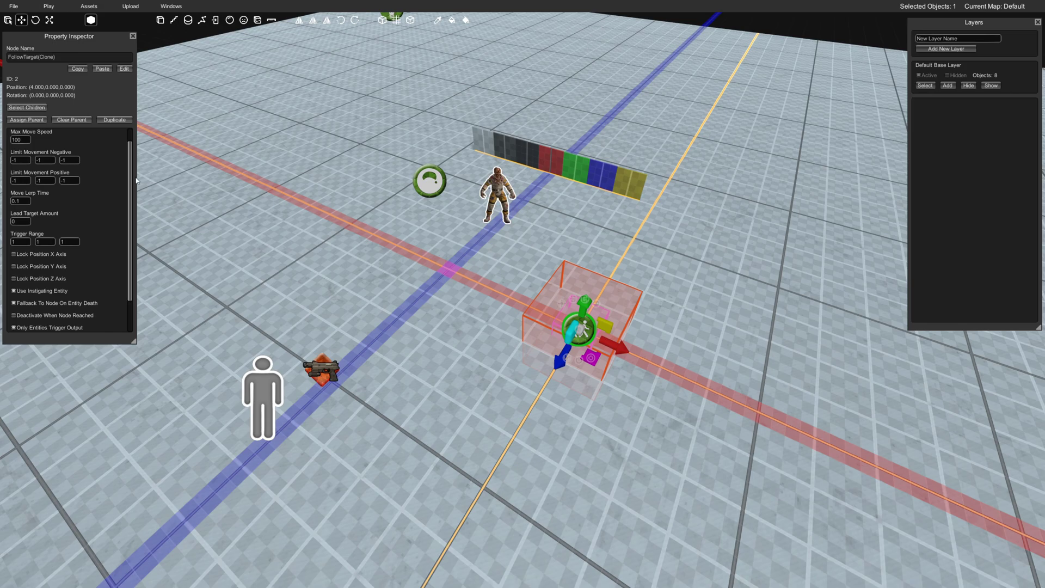
pyautogui.moveTo(130, 180); pyautogui.dragTo(132, 156)
# Draw a box brush standing on the floor over the red axis, beside the FollowTarget node.
pyautogui.moveTo(403, 253); pyautogui.dragTo(436, 264, button='right')
pyautogui.press('Escape')
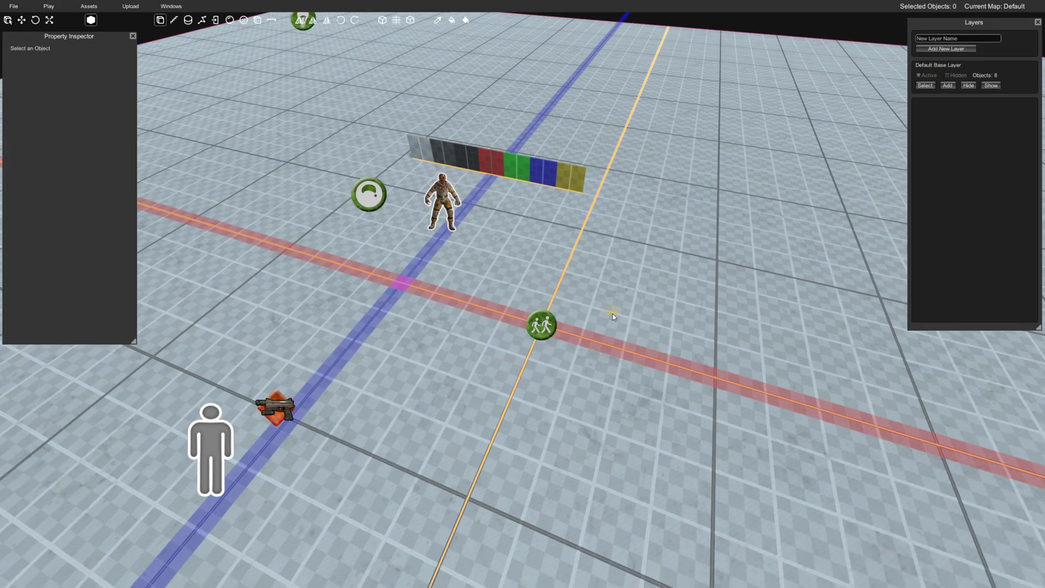
pyautogui.moveTo(594, 310); pyautogui.dragTo(667, 403)
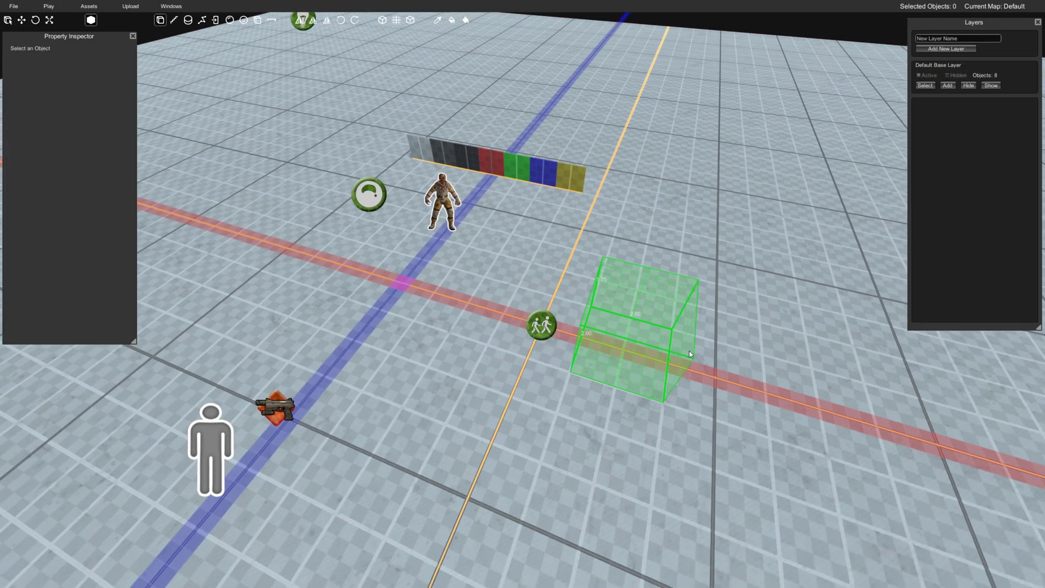
pyautogui.click(689, 349)
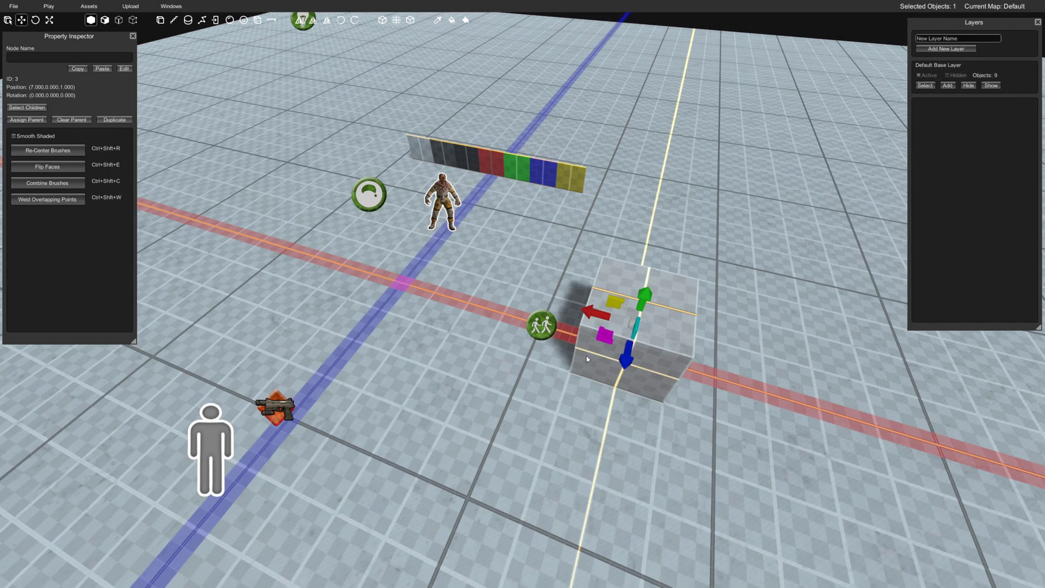
# Parent the box brush to the FollowTarget node.
pyautogui.click(535, 333)
pyautogui.moveTo(534, 333); pyautogui.dragTo(669, 380, button='right')
pyautogui.click(670, 380)
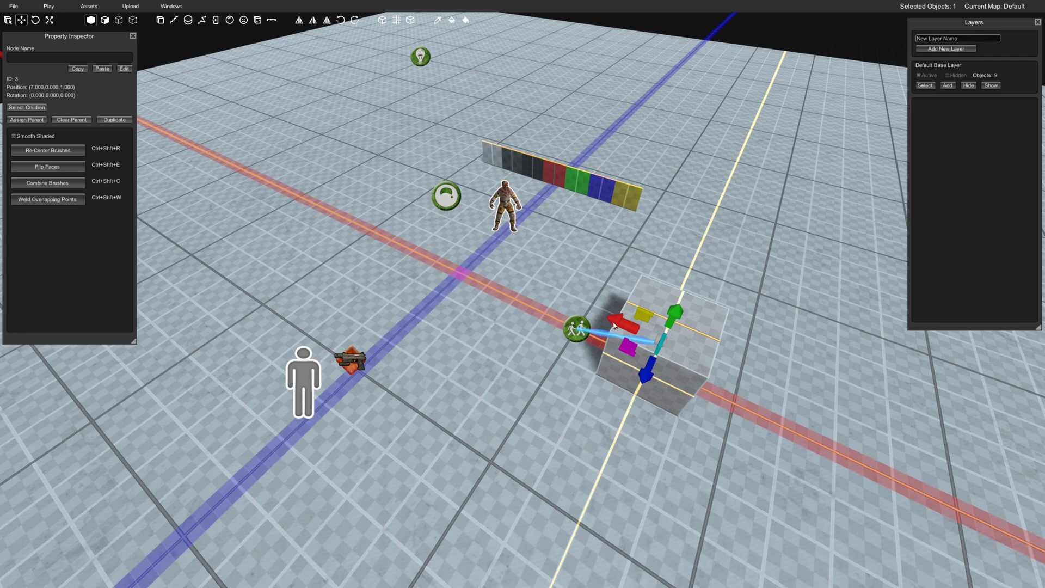
# Move the FollowTarget node into the middle of the box, at position 6, 0.75, 0.
pyautogui.click(577, 329)
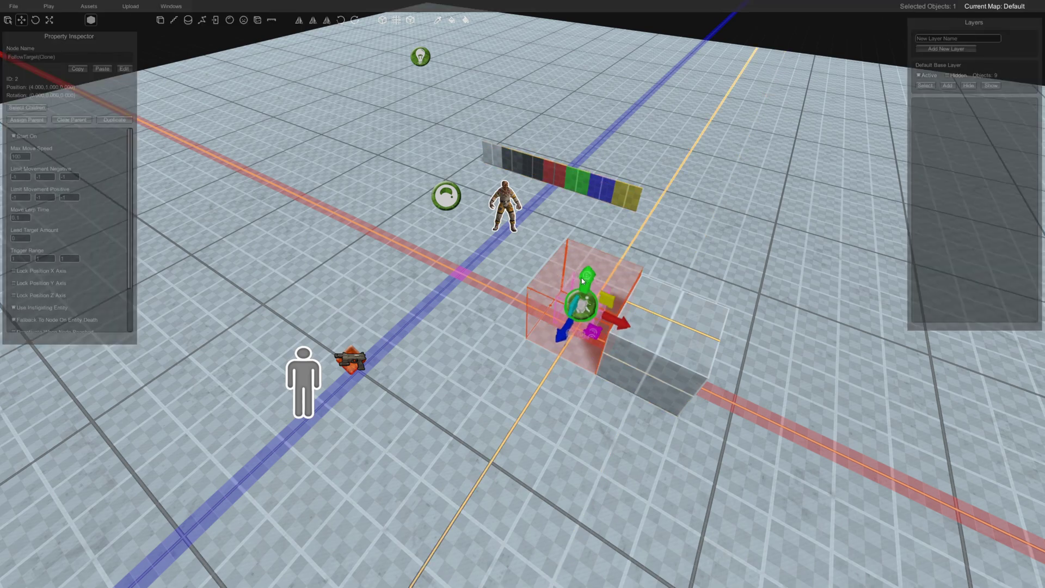
pyautogui.moveTo(581, 282); pyautogui.dragTo(582, 290)
pyautogui.moveTo(618, 328); pyautogui.dragTo(695, 363)
pyautogui.moveTo(694, 363); pyautogui.dragTo(659, 348, button='right')
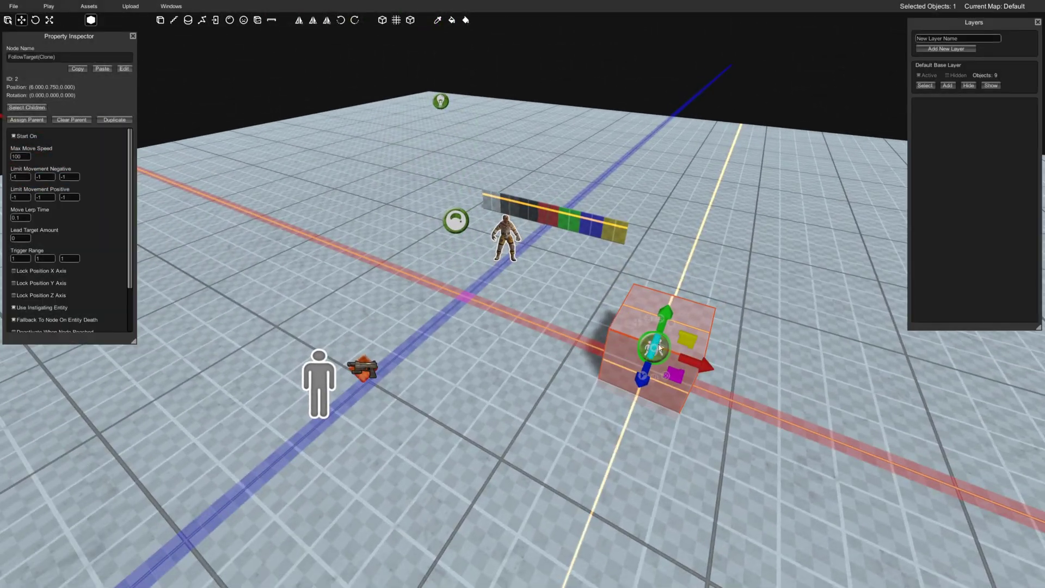
# Move the FollowTarget node along the red axis to X -4 and select the box to check its link to the node.
pyautogui.moveTo(689, 362); pyautogui.dragTo(404, 258)
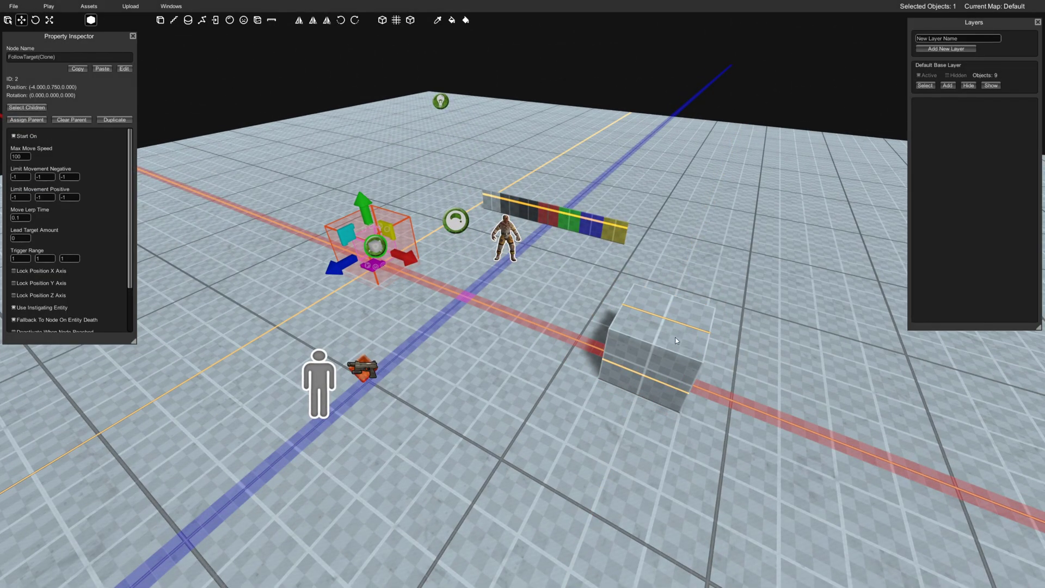
pyautogui.keyDown('shift'); pyautogui.click(635, 338); pyautogui.keyUp('shift')
pyautogui.keyDown('shift'); pyautogui.click(377, 248); pyautogui.keyUp('shift')
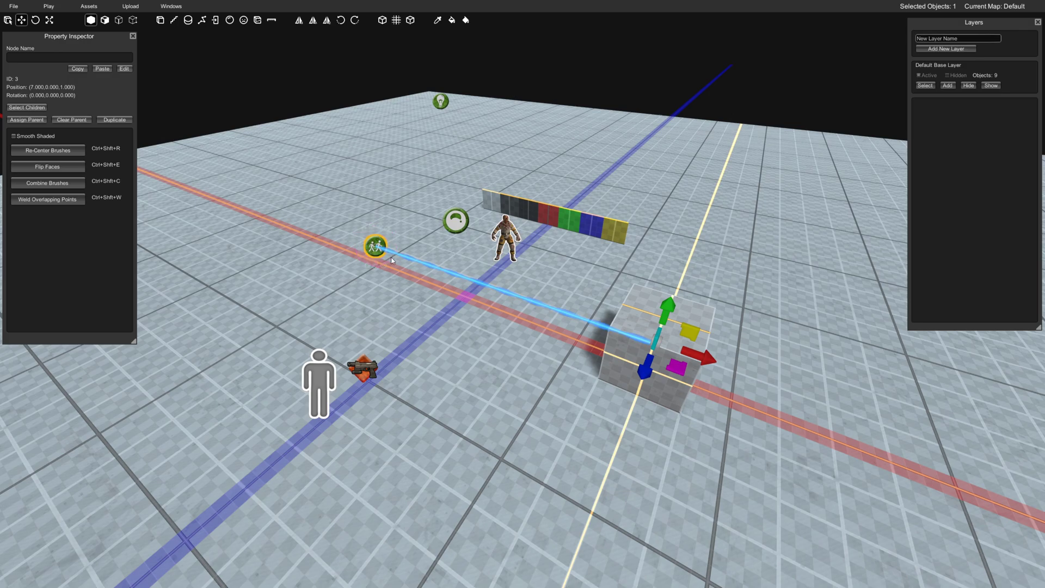
pyautogui.keyDown('shift'); pyautogui.click(378, 248); pyautogui.keyUp('shift')
# Try another offset for the FollowTarget node, undo it, and return the node to the box's centre at X 6.
pyautogui.moveTo(369, 266); pyautogui.dragTo(517, 345)
pyautogui.hotkey('ctrl', 'z')
pyautogui.click(659, 328)
pyautogui.click(527, 314)
pyautogui.moveTo(375, 246); pyautogui.dragTo(707, 373)
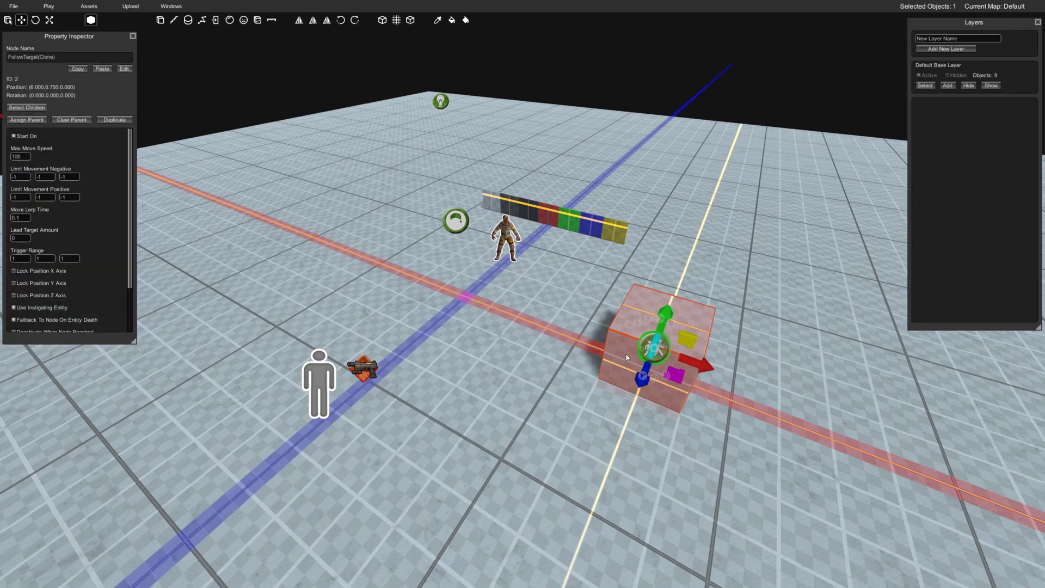
# Drag the FollowTarget node across the floor to the player start and the zombie, and undo those moves.
pyautogui.press('w')
pyautogui.moveTo(653, 349); pyautogui.dragTo(538, 366, button='right')
pyautogui.press('s')
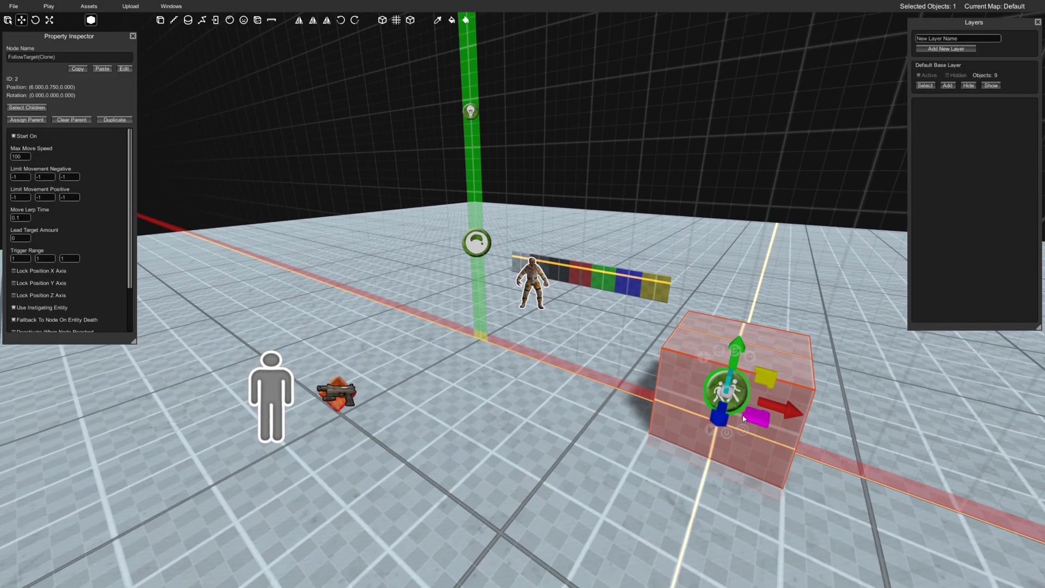
pyautogui.moveTo(758, 425); pyautogui.dragTo(266, 395)
pyautogui.hotkey('ctrl', 'z')
pyautogui.hotkey('ctrl', 'z')
pyautogui.hotkey('ctrl', 'z')
pyautogui.hotkey('ctrl', 'z')
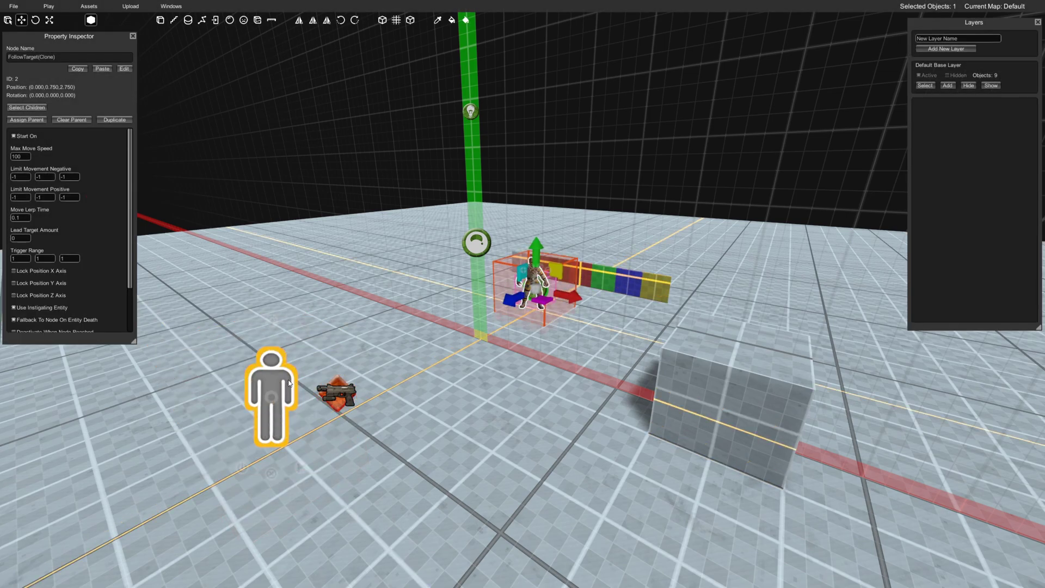
# Select the underside face of the box brush and lower it slightly to make the box taller.
pyautogui.moveTo(578, 414); pyautogui.dragTo(577, 338, button='right')
pyautogui.click(557, 317)
pyautogui.press('2')
pyautogui.click(615, 329)
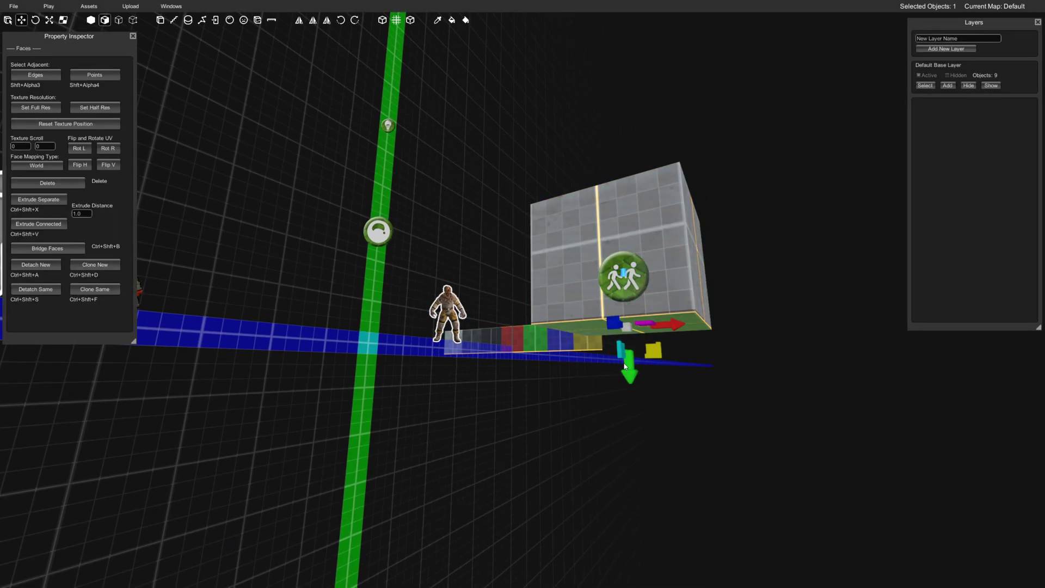
pyautogui.moveTo(628, 370); pyautogui.dragTo(629, 390)
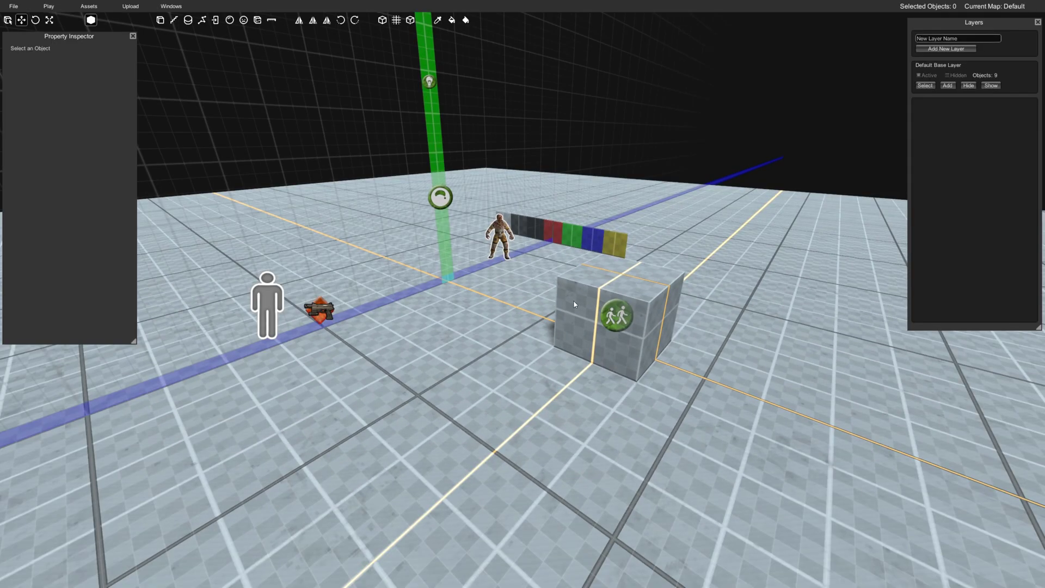
# Raise the whole box to Y 0.25 and the FollowTarget node inside it to Y 1.
pyautogui.click(577, 304)
pyautogui.moveTo(621, 279); pyautogui.dragTo(621, 269)
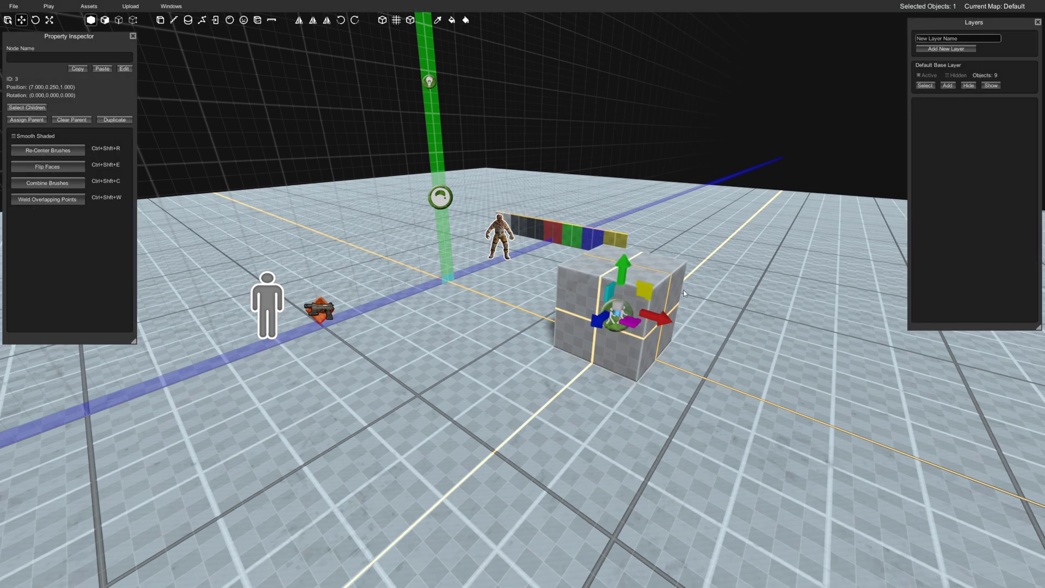
pyautogui.click(634, 330)
pyautogui.click(622, 320)
pyautogui.moveTo(622, 320); pyautogui.dragTo(173, 266, button='right')
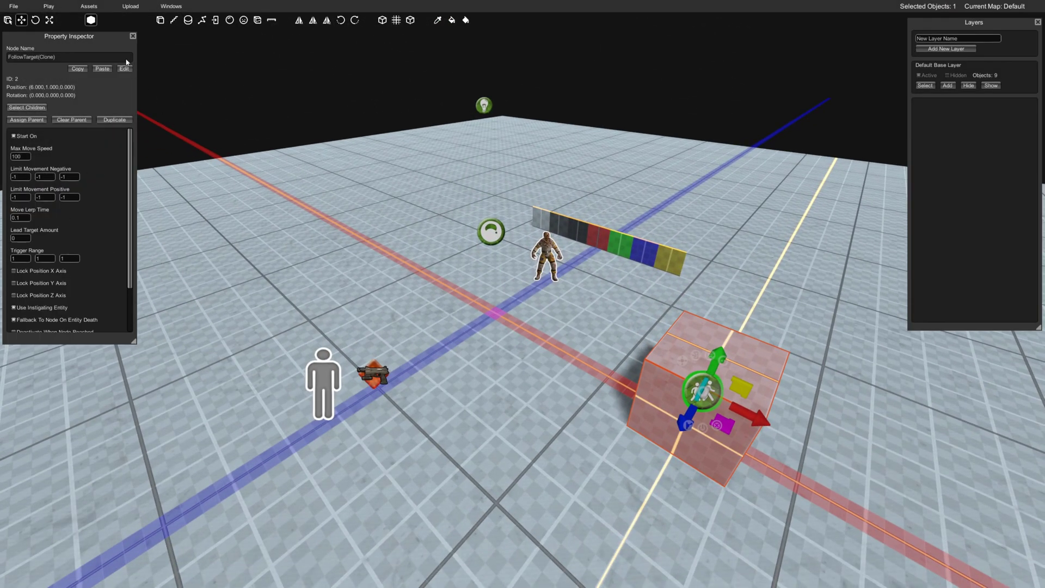
# Create a 4 × 3 × 2.25 trigger volume and move it in front of the player start, at 0.25, 1.5, -2.375.
pyautogui.click(215, 20)
pyautogui.moveTo(383, 335); pyautogui.dragTo(386, 471)
pyautogui.click(373, 341)
pyautogui.moveTo(355, 367); pyautogui.dragTo(425, 337)
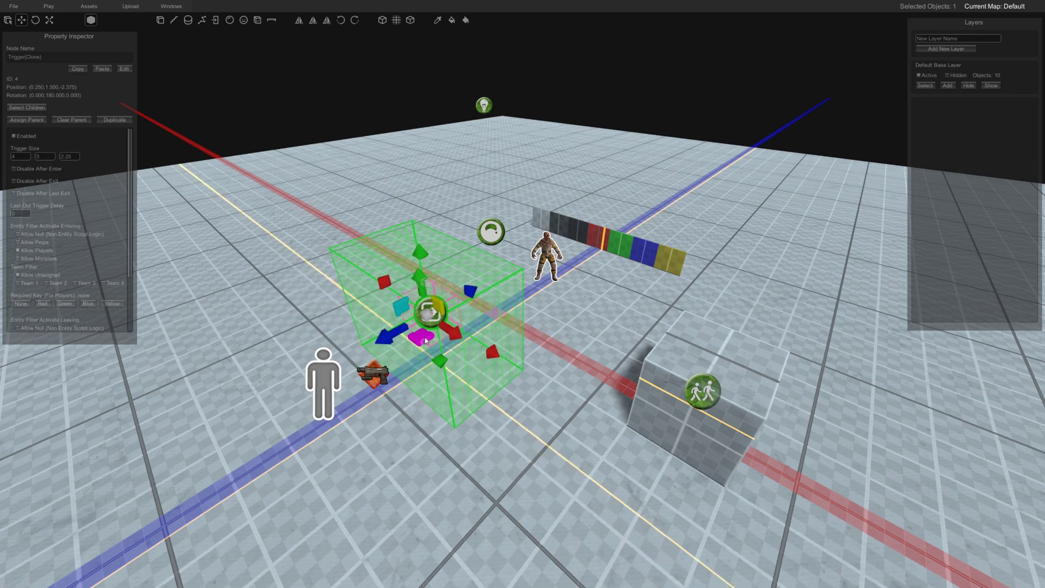
# Connect the trigger's enter output to the FollowTarget node's power input, and enlarge the Property Inspector to show all the node's options.
pyautogui.click(698, 385)
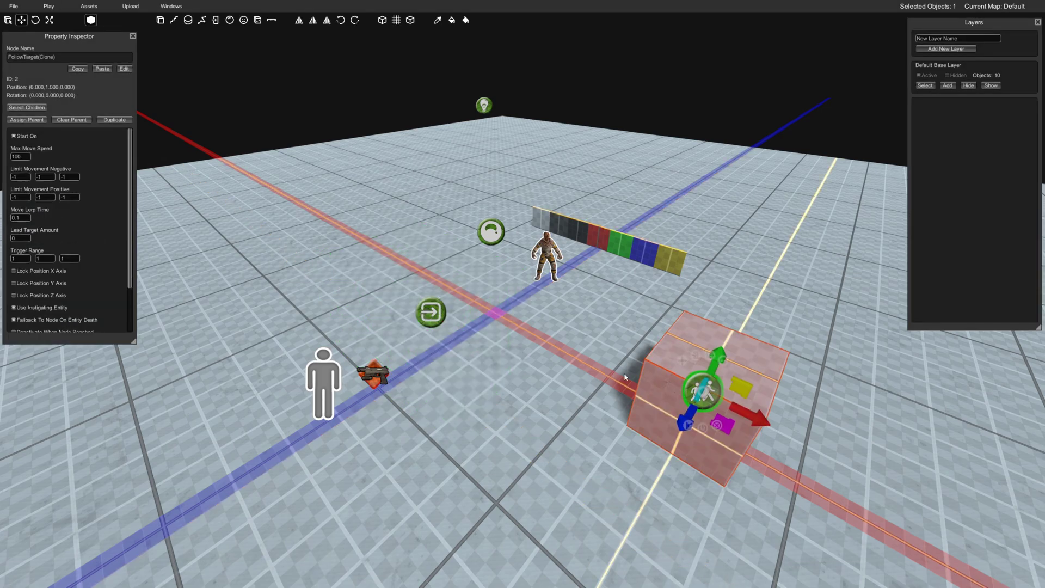
pyautogui.moveTo(429, 311); pyautogui.dragTo(701, 429)
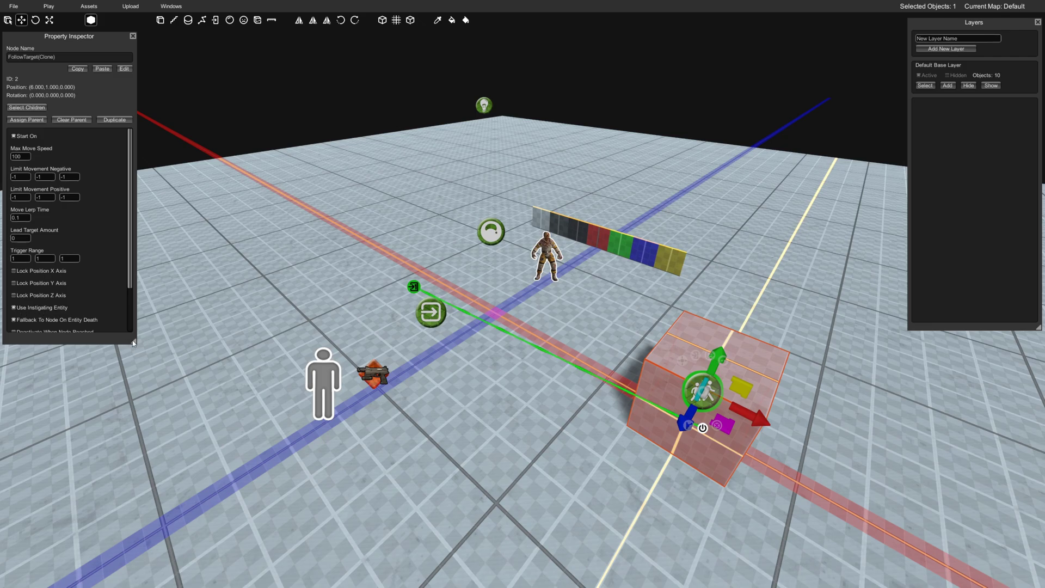
pyautogui.moveTo(134, 342); pyautogui.dragTo(131, 379)
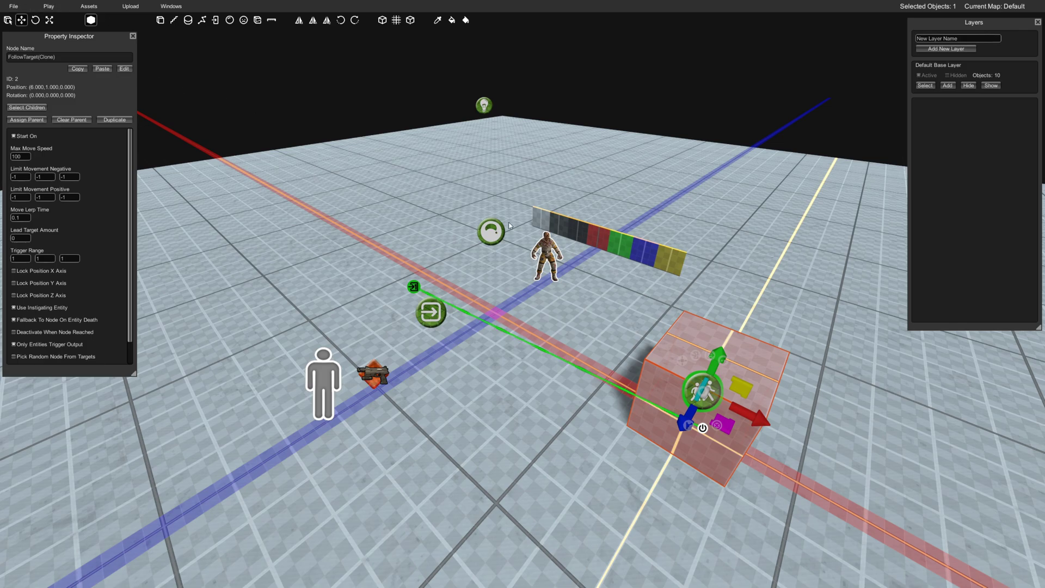
# Enable Allow Monsters in the trigger's entity filter for entering.
pyautogui.click(551, 251)
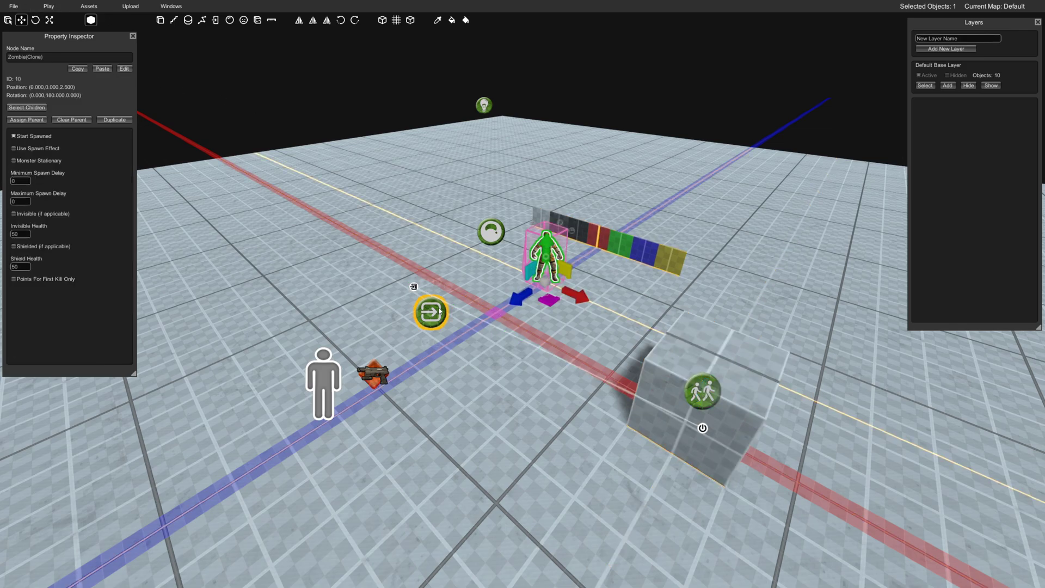
pyautogui.click(439, 311)
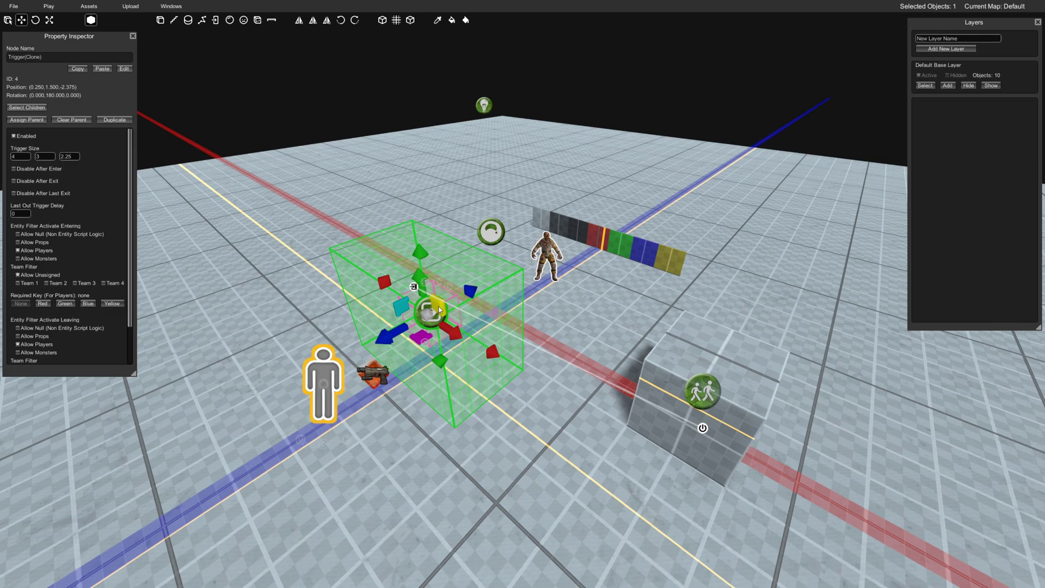
pyautogui.click(419, 113)
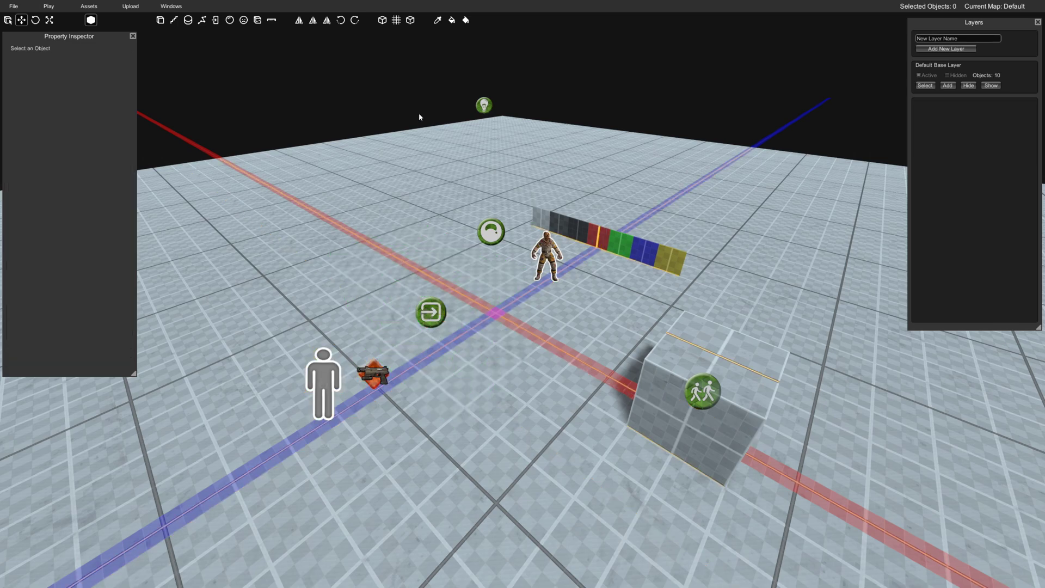
pyautogui.click(438, 321)
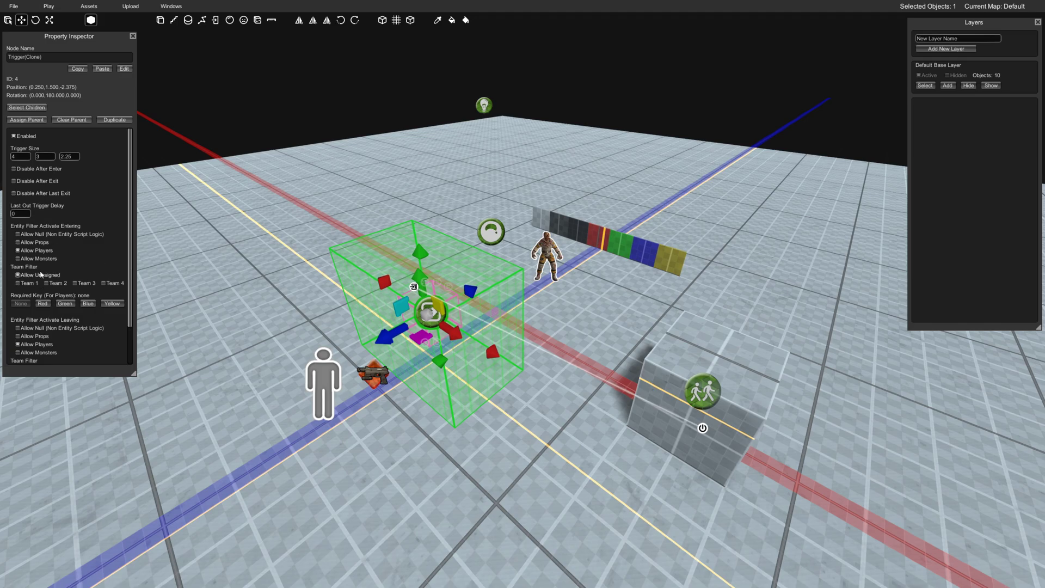
pyautogui.click(18, 259)
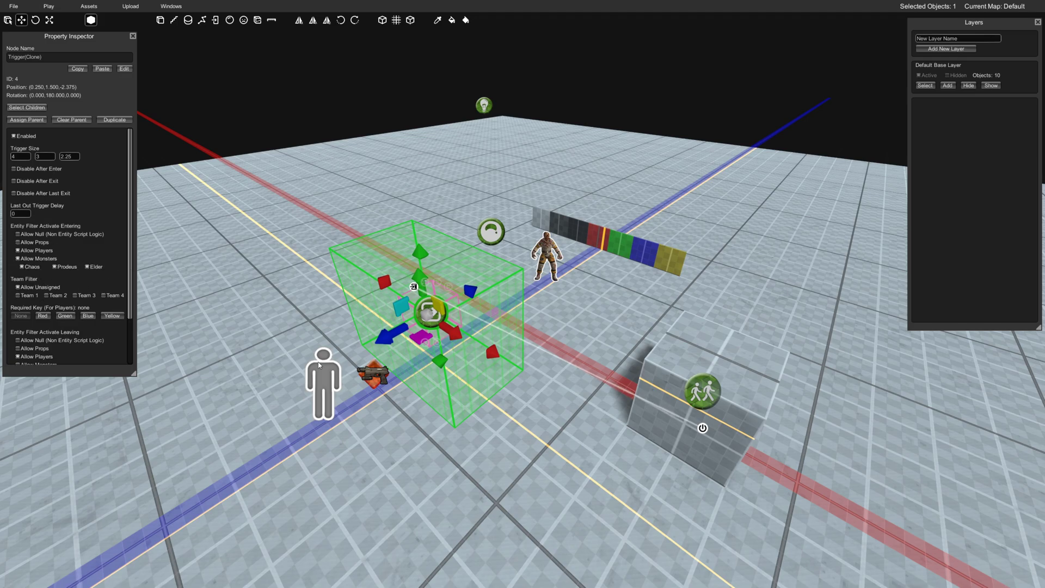
# Enable Monster Stationary on the zombie and return to the trigger.
pyautogui.click(545, 255)
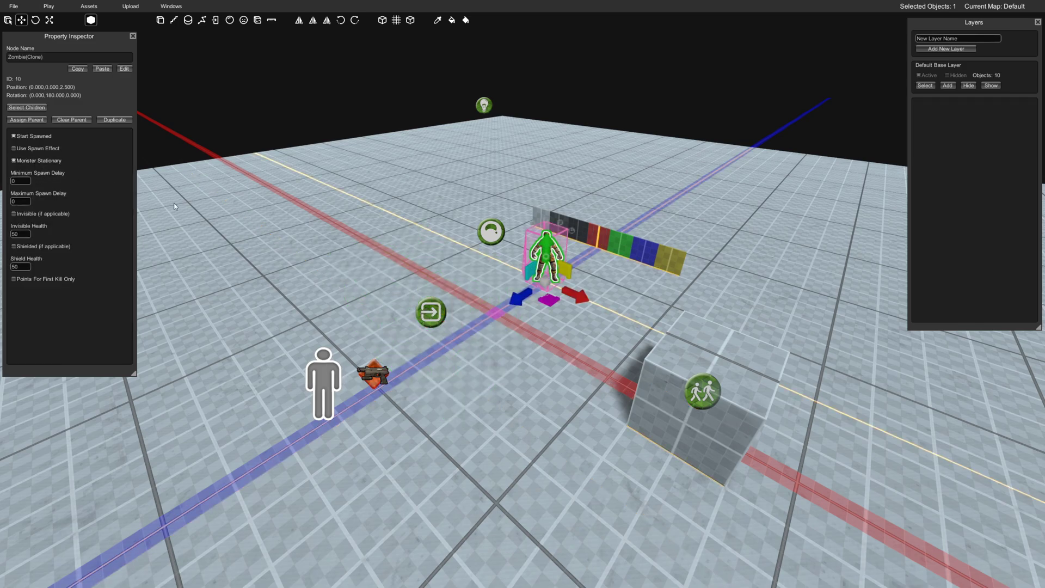
pyautogui.click(450, 325)
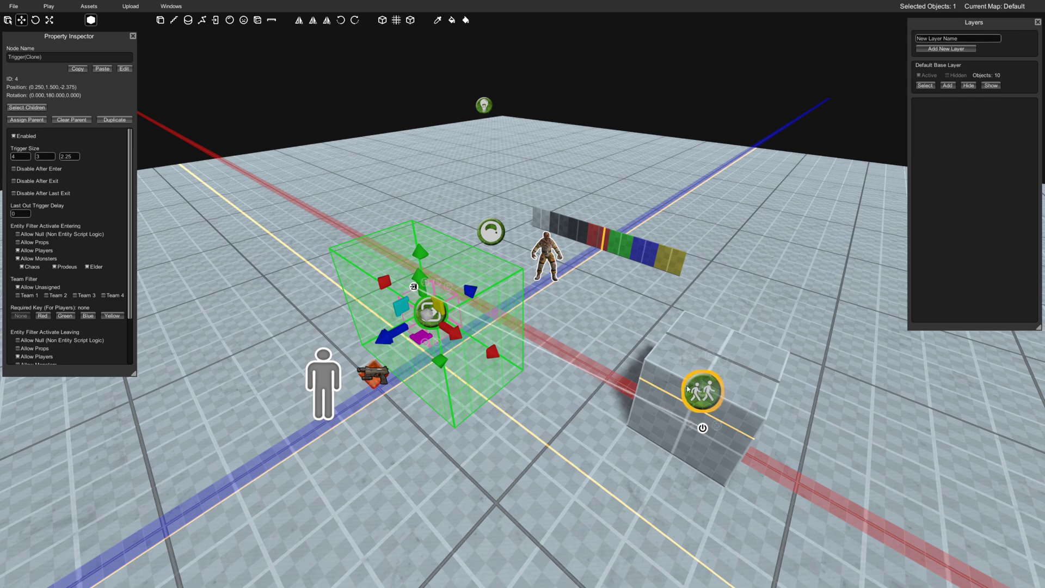
# Play the map from the player start to test how the box follows its target.
pyautogui.click(655, 368)
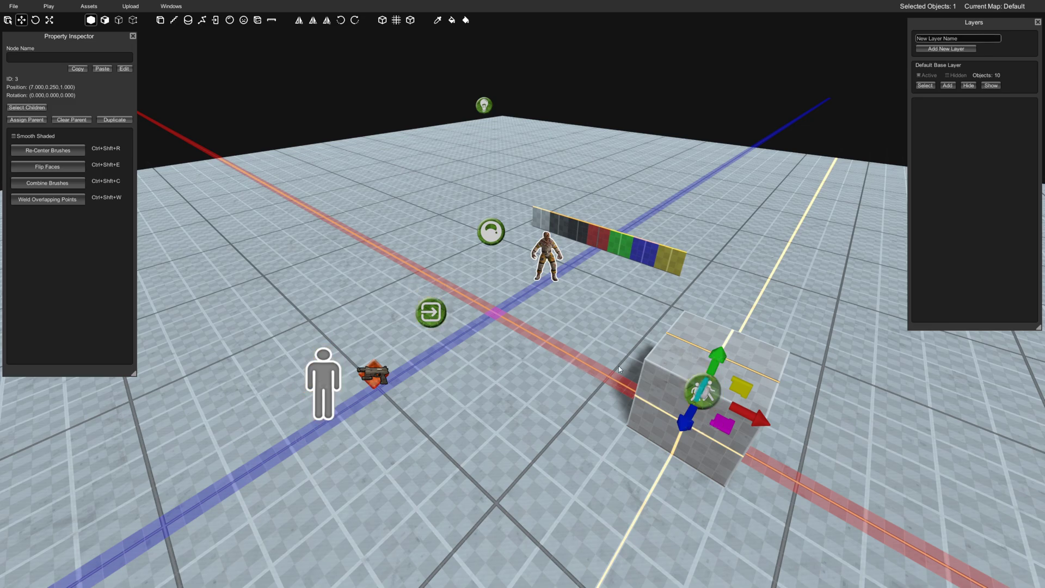
pyautogui.click(49, 6)
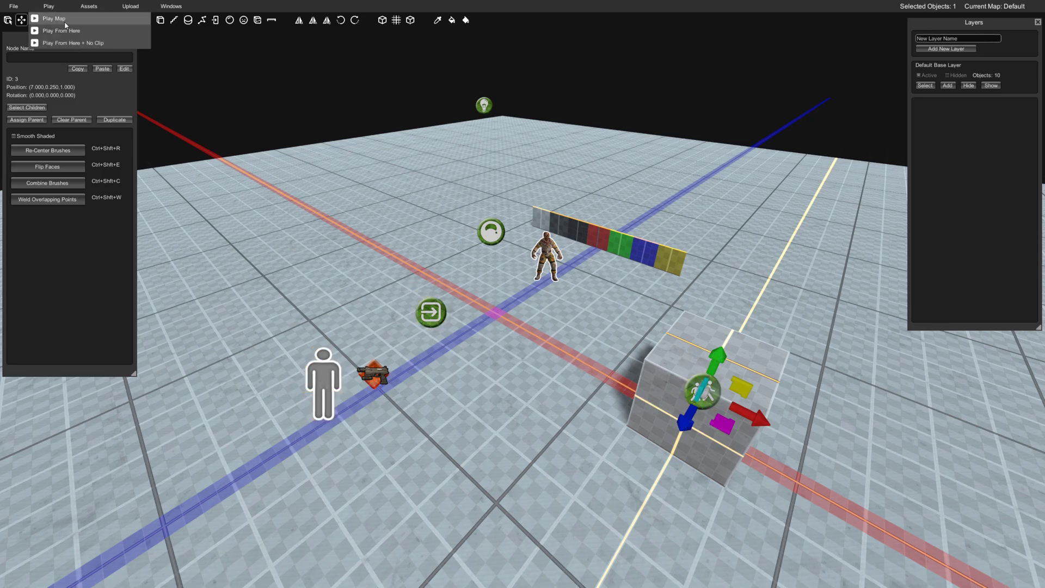
pyautogui.click(59, 21)
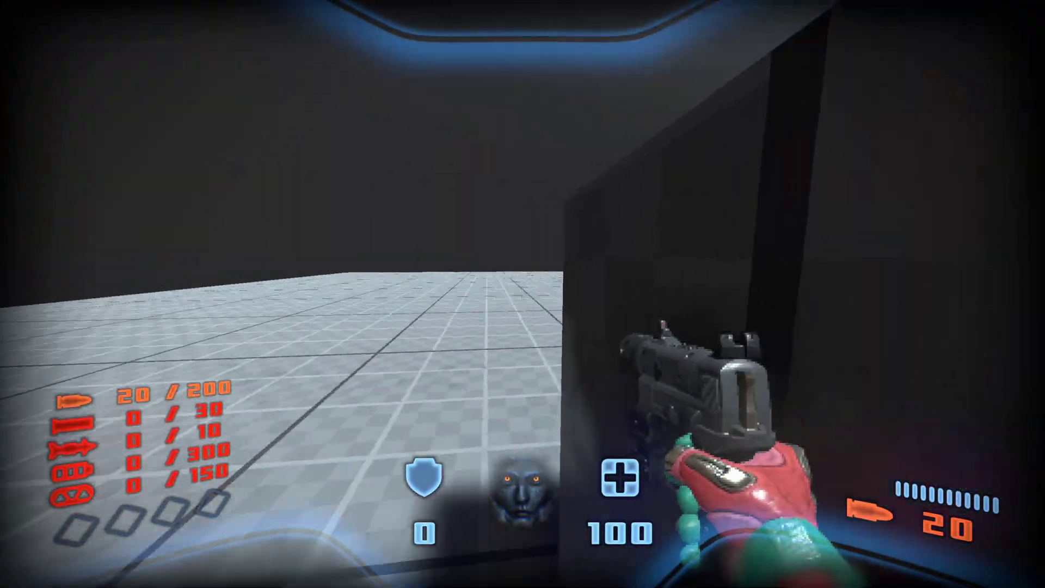
# End the playtest, move the trigger closer to the zombie, and enlarge its depth to 3.
pyautogui.press('s')
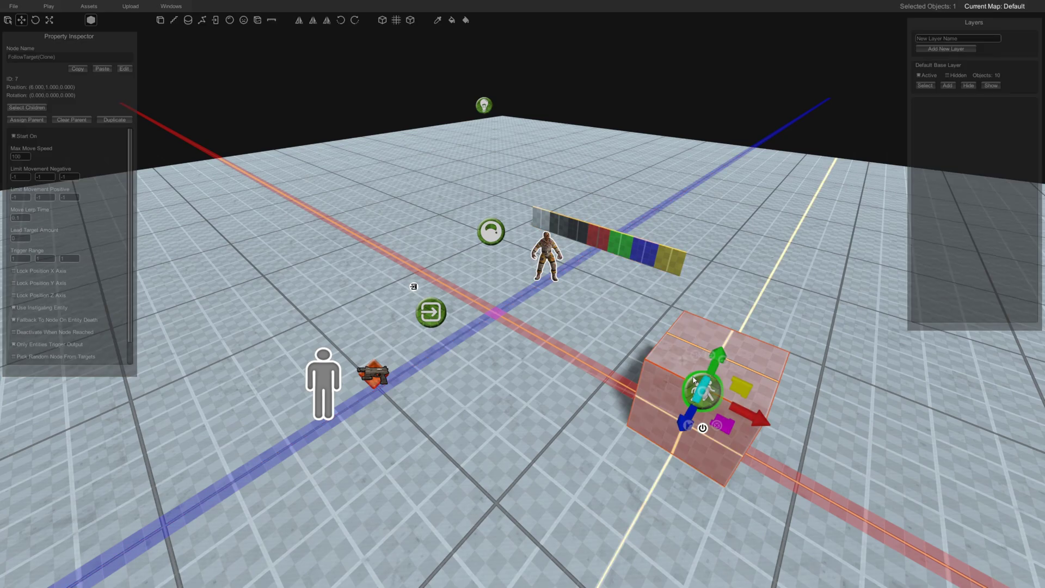
pyautogui.click(433, 313)
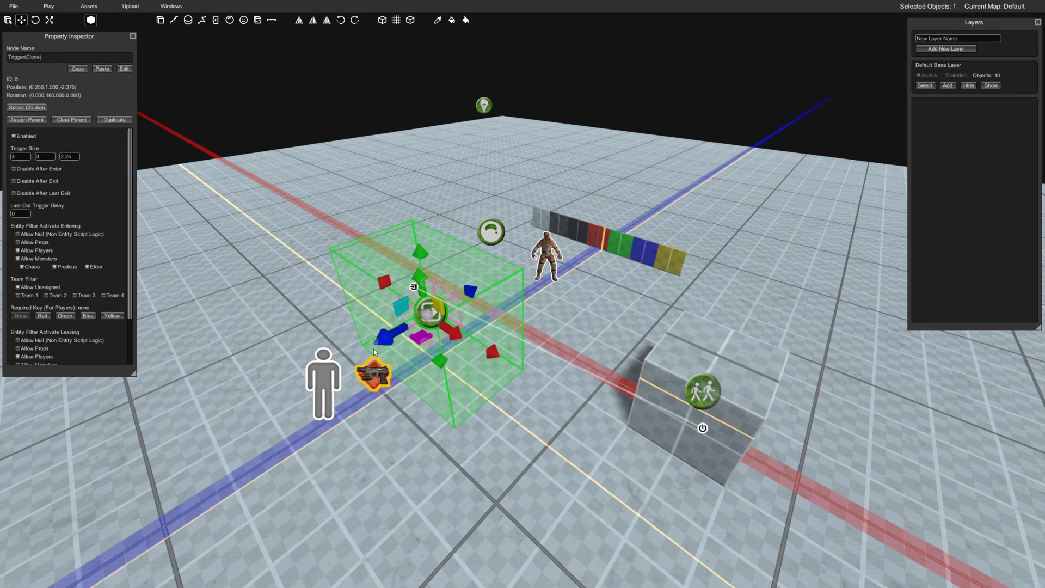
pyautogui.moveTo(387, 333)
pyautogui.mouseDown()
pyautogui.moveTo(438, 304)
pyautogui.moveTo(405, 326)
pyautogui.mouseUp()
pyautogui.moveTo(470, 292); pyautogui.dragTo(503, 274)
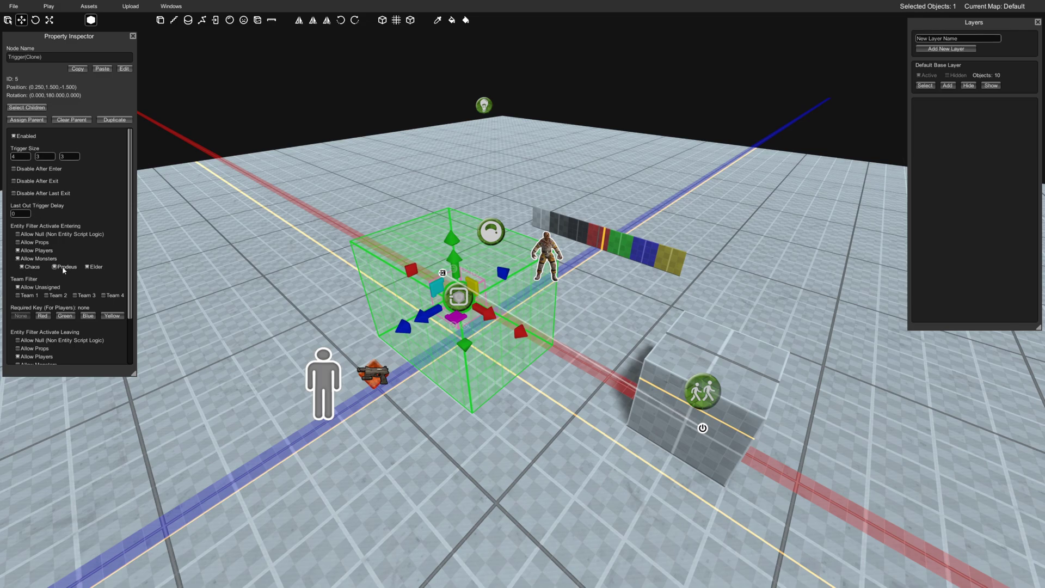
# Disable Monster Stationary on the zombie and playtest the map with it able to move.
pyautogui.click(551, 237)
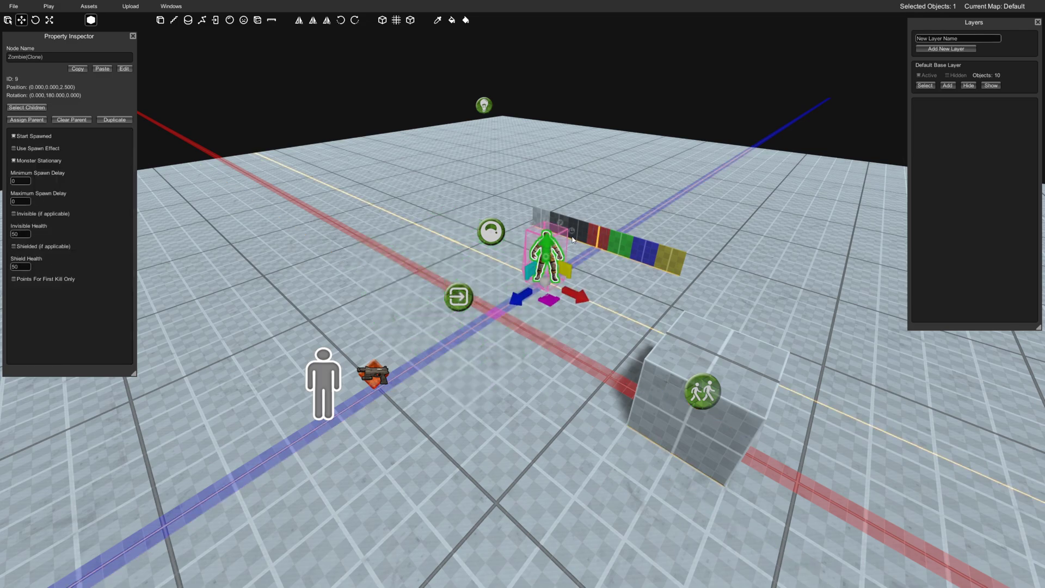
pyautogui.click(41, 161)
pyautogui.click(48, 5)
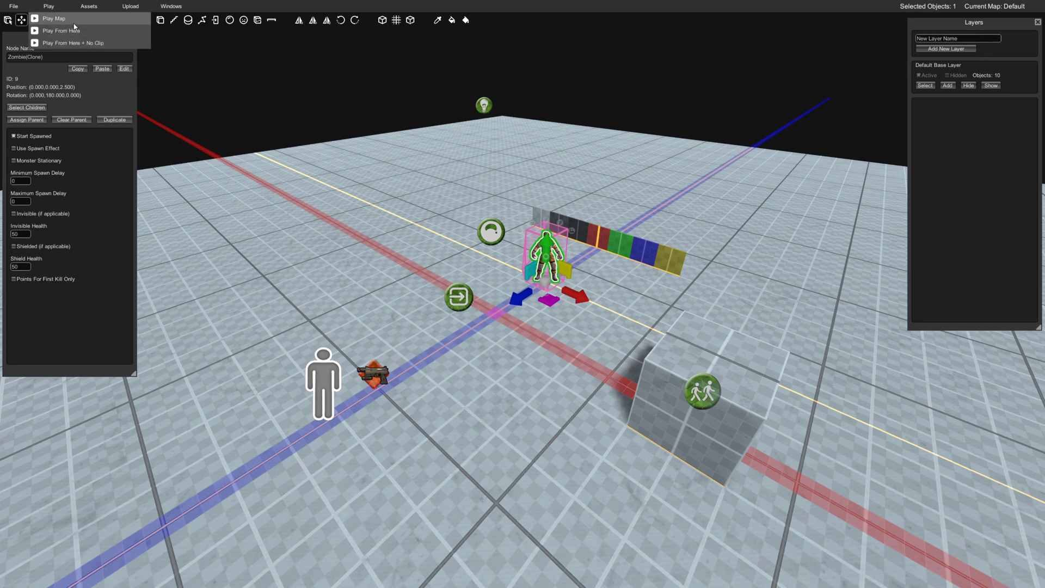
pyautogui.click(72, 24)
pyautogui.click(522, 380)
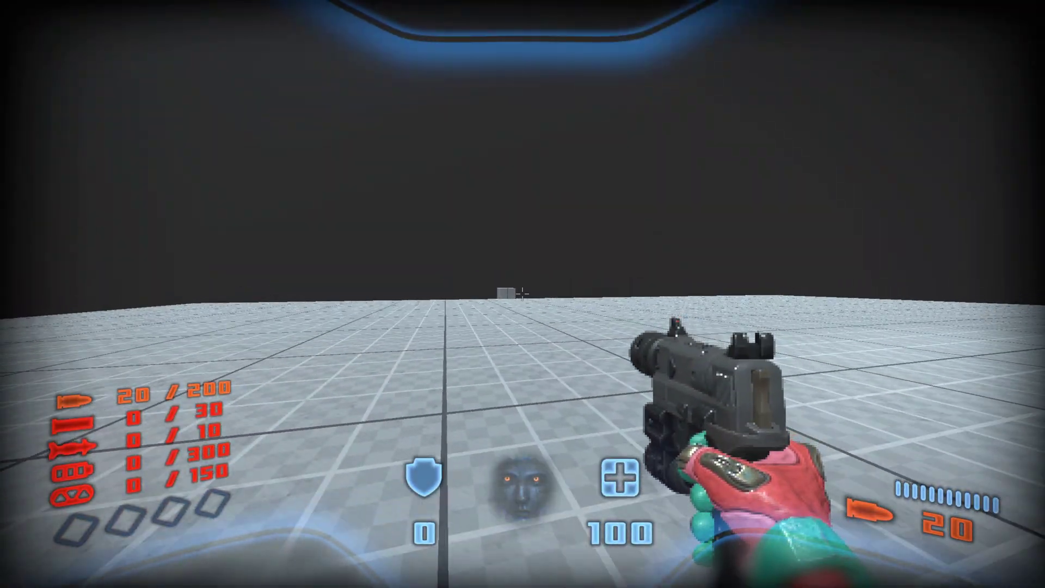
pyautogui.press('Escape')
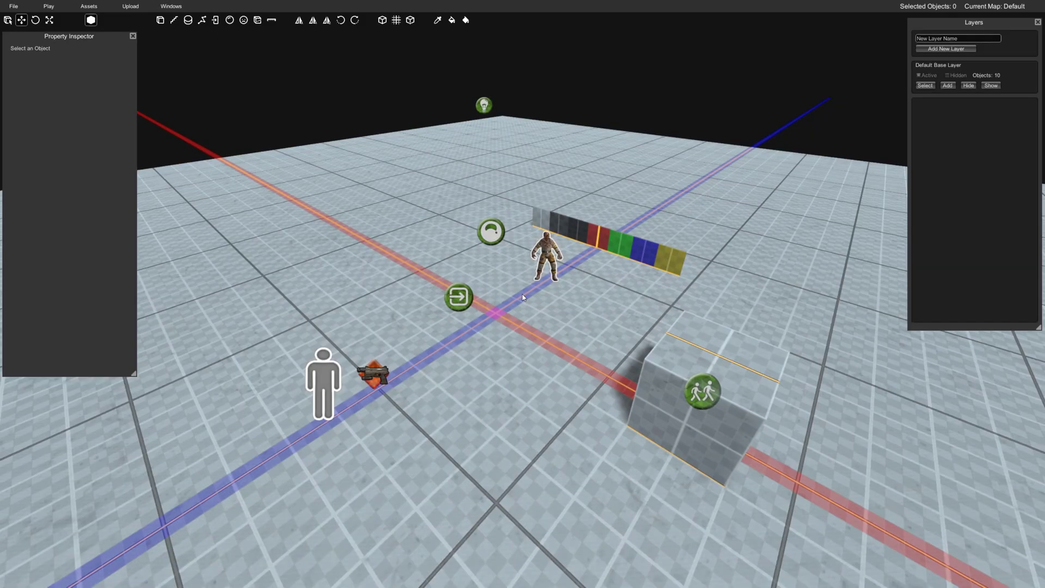
# Move the zombie and the row of coloured blocks farther away from the trigger along the blue axis.
pyautogui.click(570, 253)
pyautogui.moveTo(521, 297); pyautogui.dragTo(627, 226)
pyautogui.click(611, 238)
pyautogui.moveTo(577, 250); pyautogui.dragTo(693, 222)
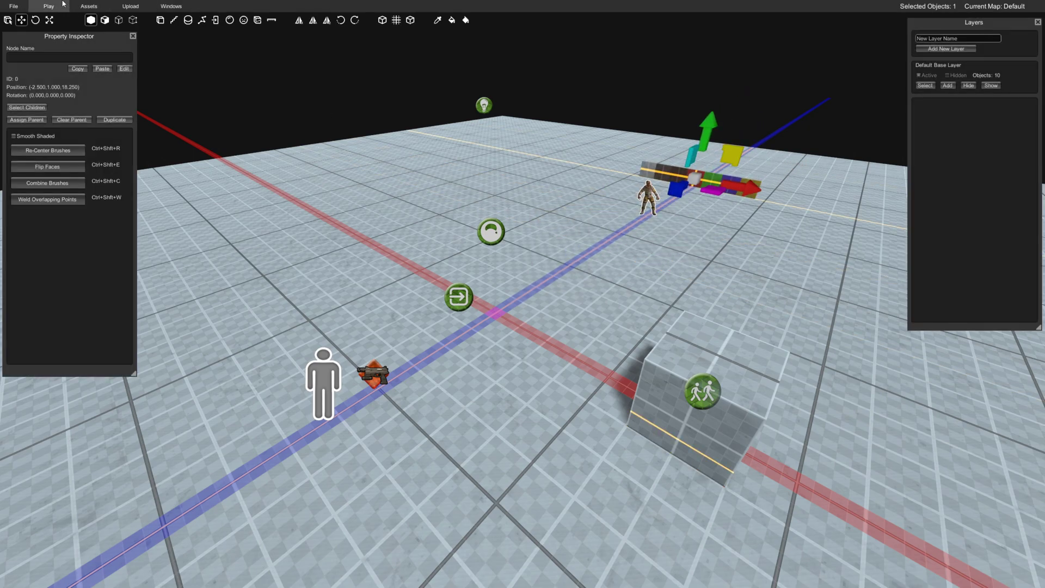
# Play the map to check how the box follows the zombie after it passes through the trigger.
pyautogui.click(61, 7)
pyautogui.click(67, 18)
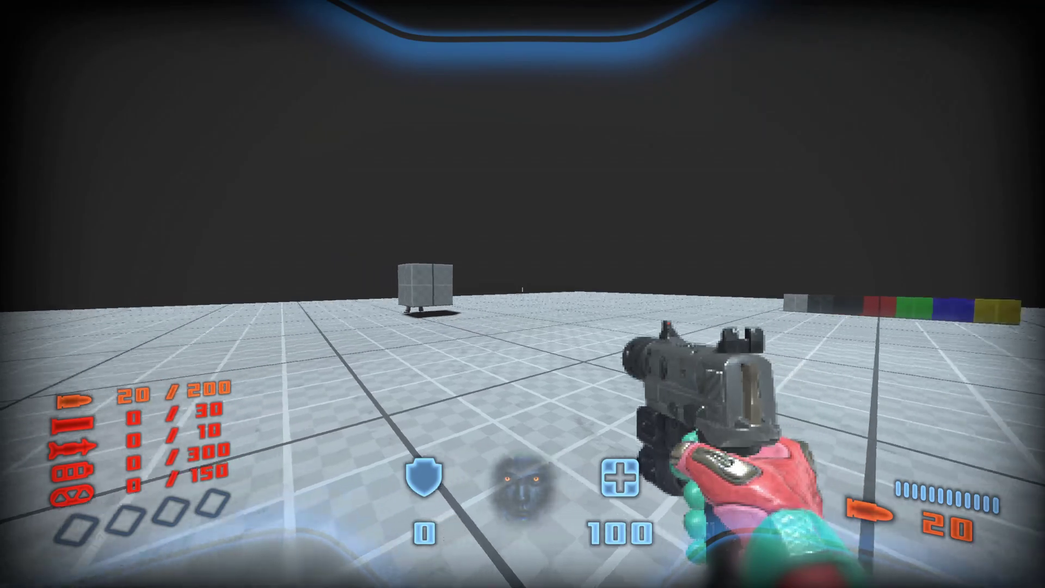
pyautogui.click(522, 294)
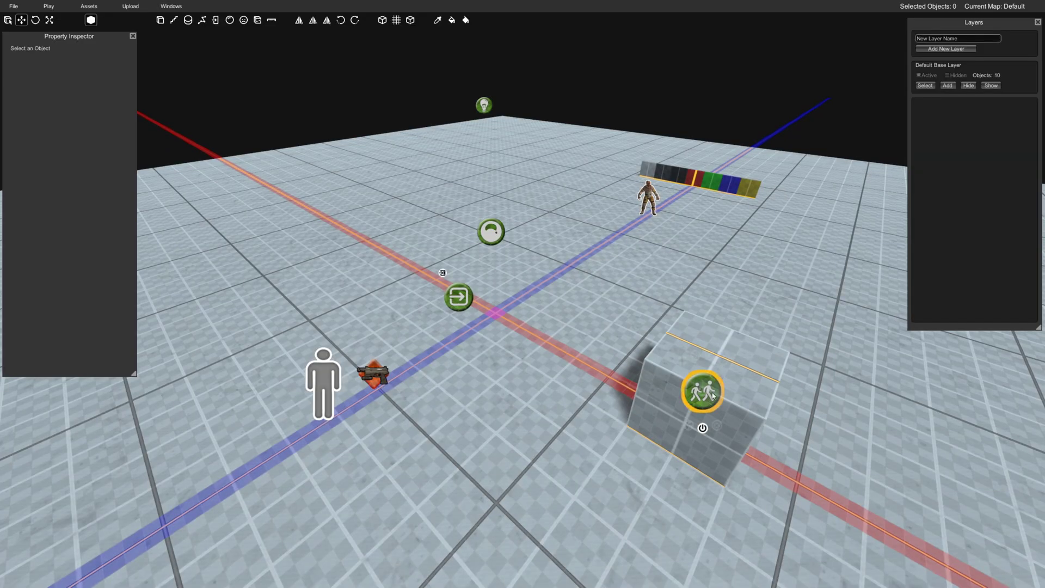
# Set the FollowTarget node's Move Lerp Time to 0.01.
pyautogui.click(708, 392)
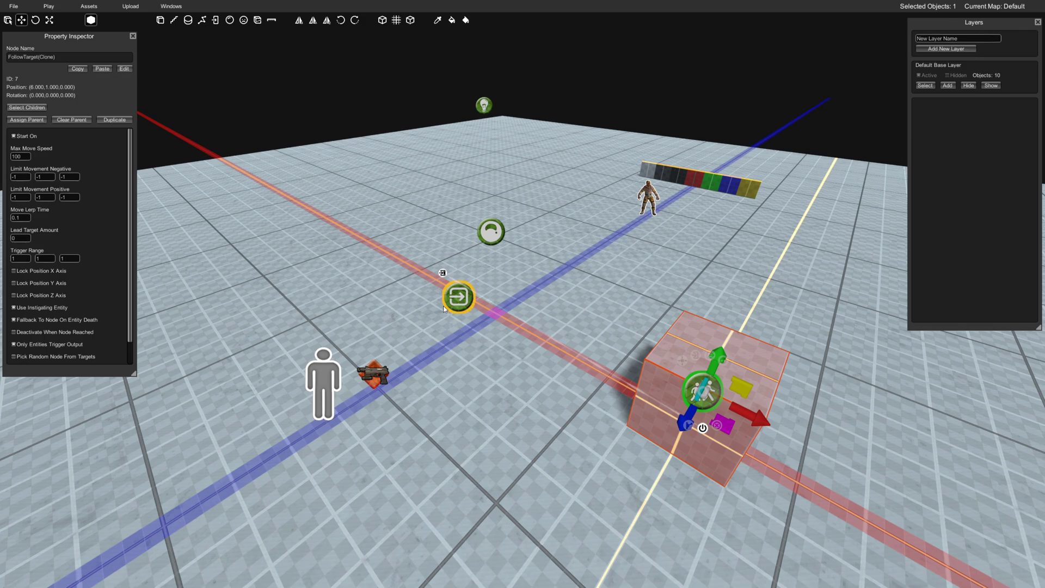
pyautogui.click(459, 296)
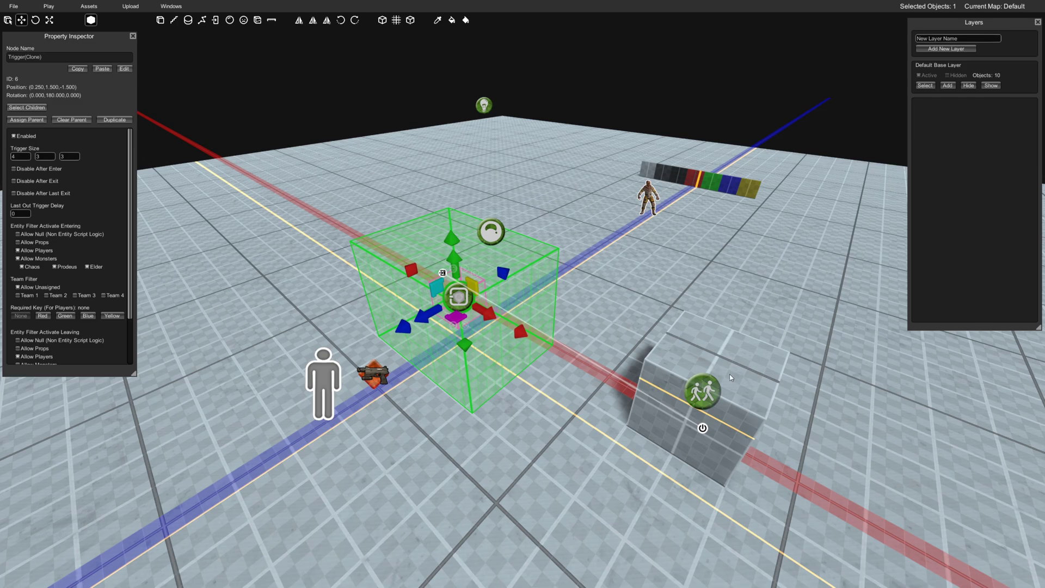
pyautogui.click(703, 390)
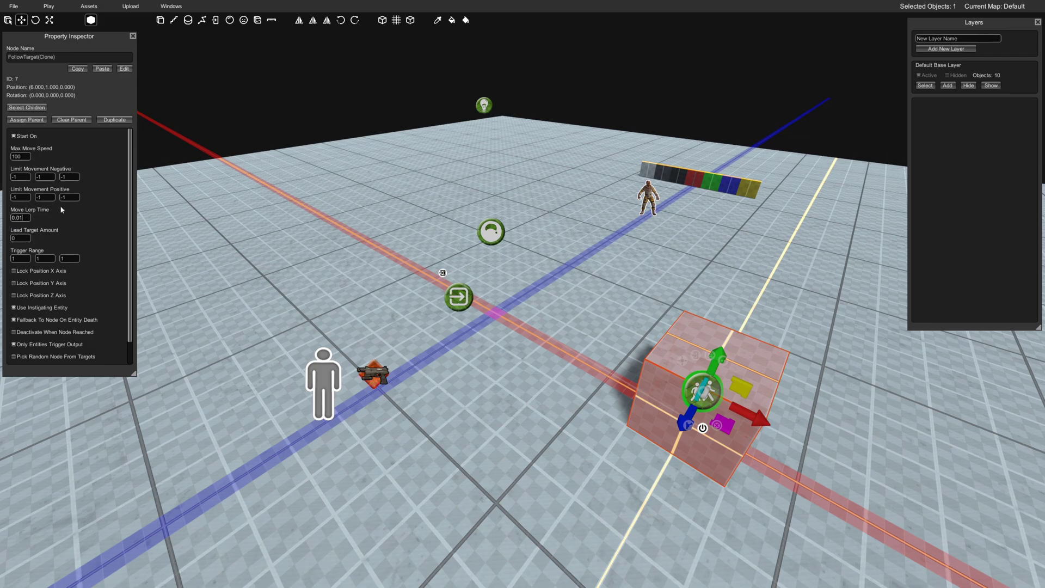
# Play the map and back away from the zombie in different directions to examine how closely the box follows it.
pyautogui.click(53, 7)
pyautogui.click(53, 18)
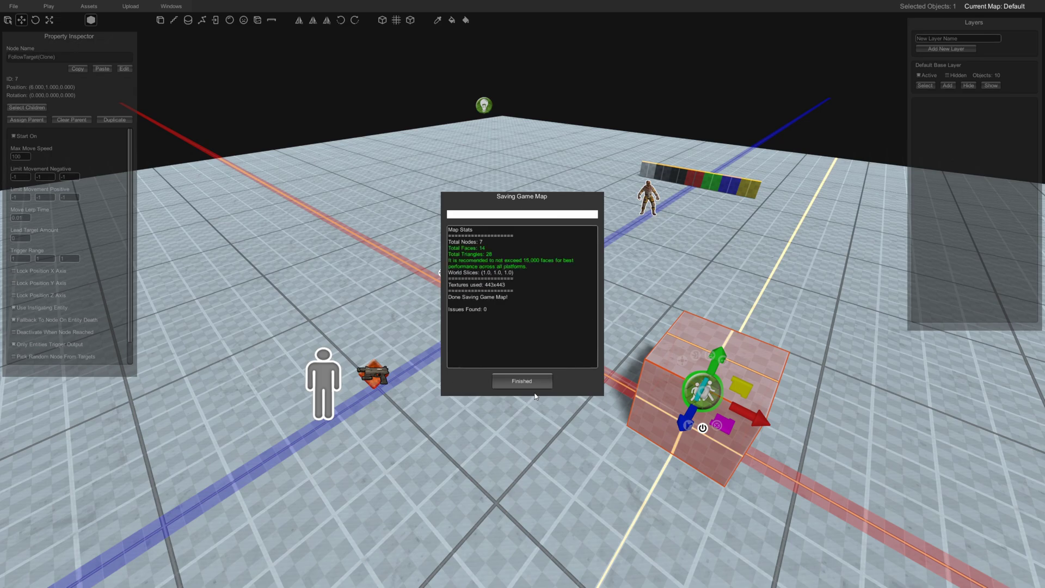
pyautogui.click(533, 387)
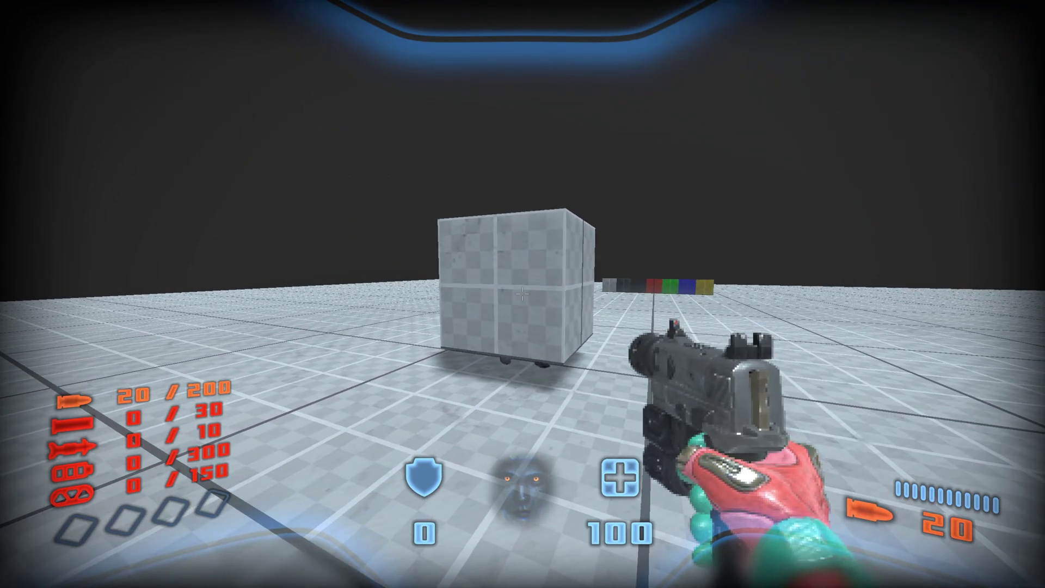
pyautogui.press('a')
pyautogui.press('s')
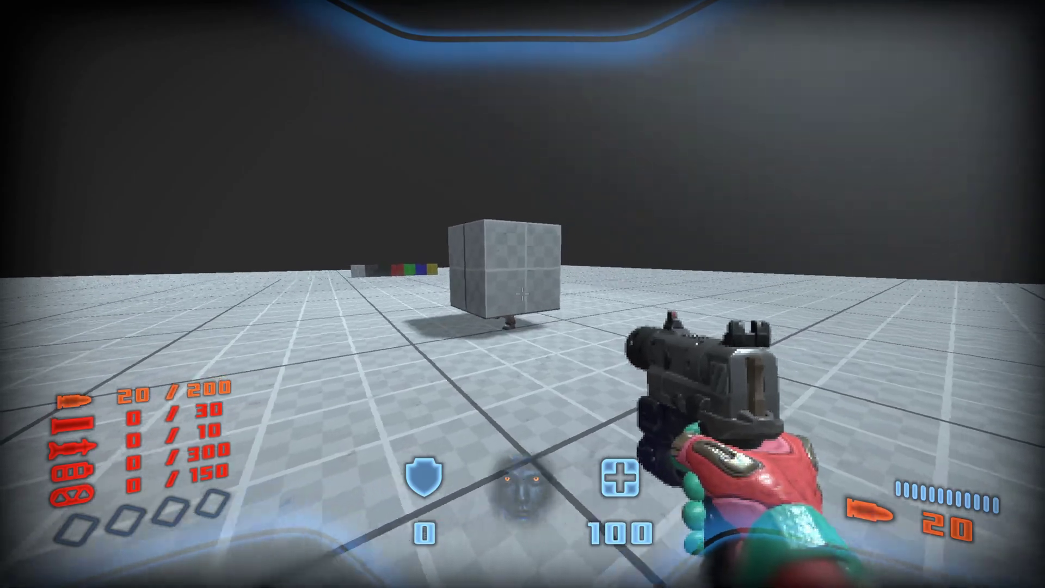
pyautogui.press('d')
pyautogui.press('s')
pyautogui.press('s')
pyautogui.press('a')
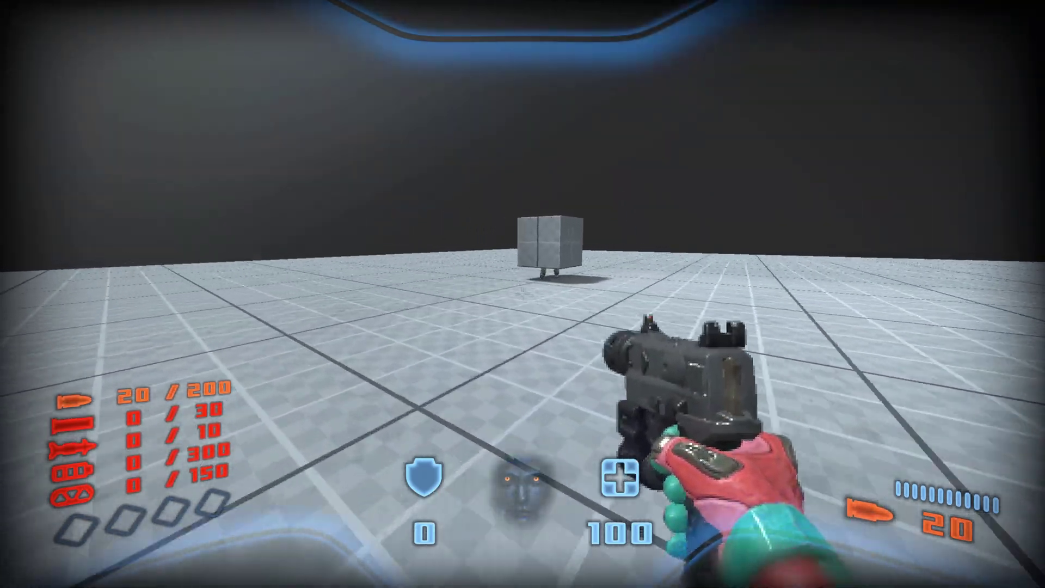
pyautogui.press('a')
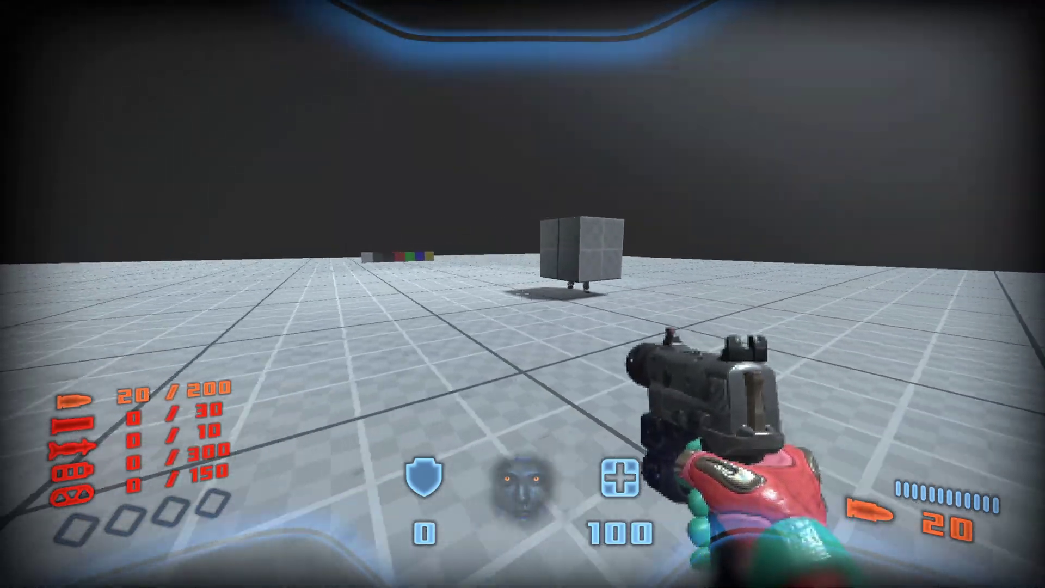
pyautogui.press('s')
pyautogui.press('d')
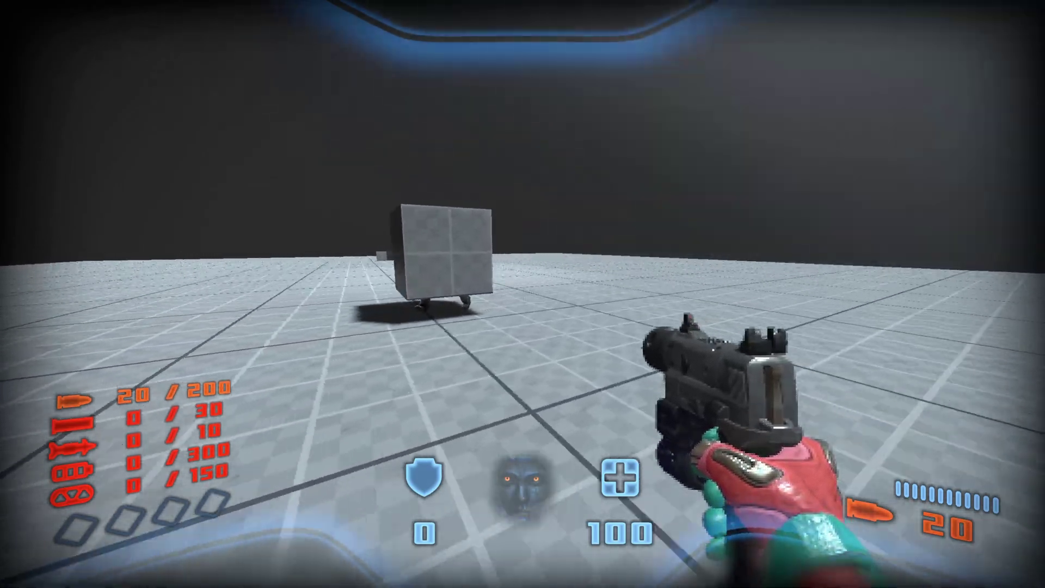
pyautogui.press('s')
pyautogui.press('d')
pyautogui.press('s')
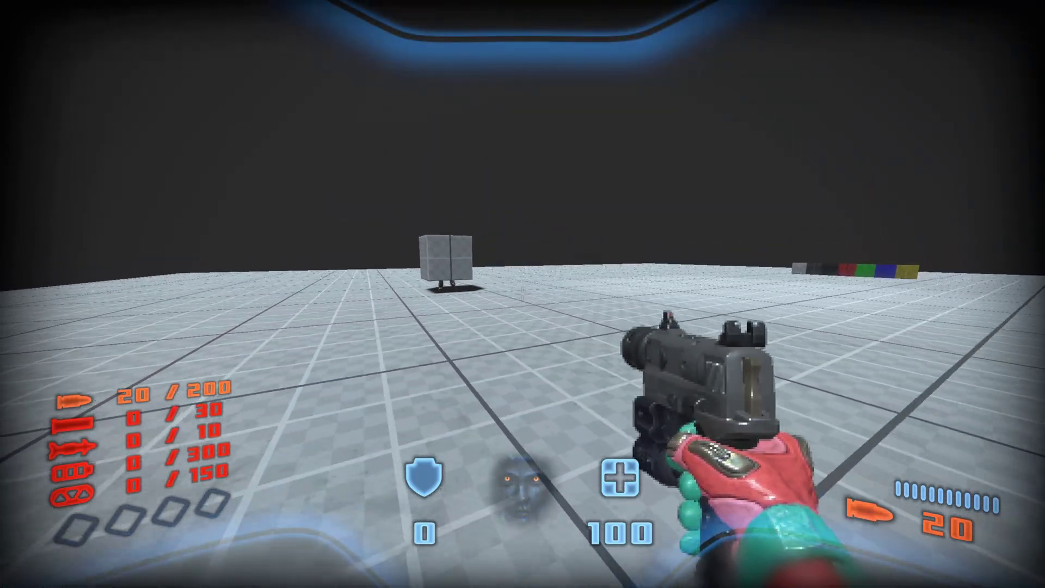
pyautogui.press('Escape')
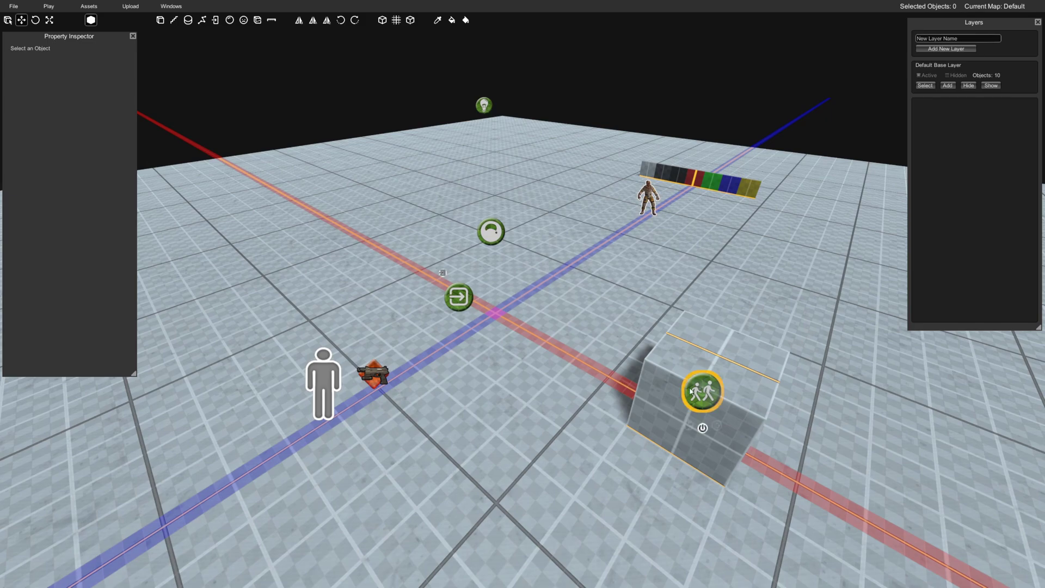
# Find the Steam particles in the asset browser and place a steam effect on top of the box.
pyautogui.doubleClick(697, 336)
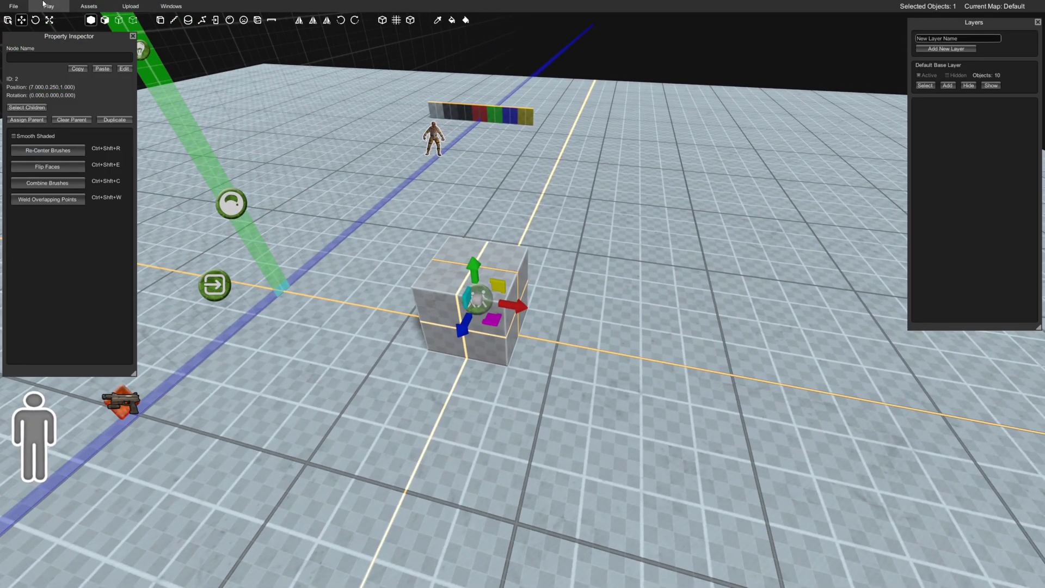
pyautogui.click(89, 6)
pyautogui.click(95, 15)
pyautogui.doubleClick(58, 129)
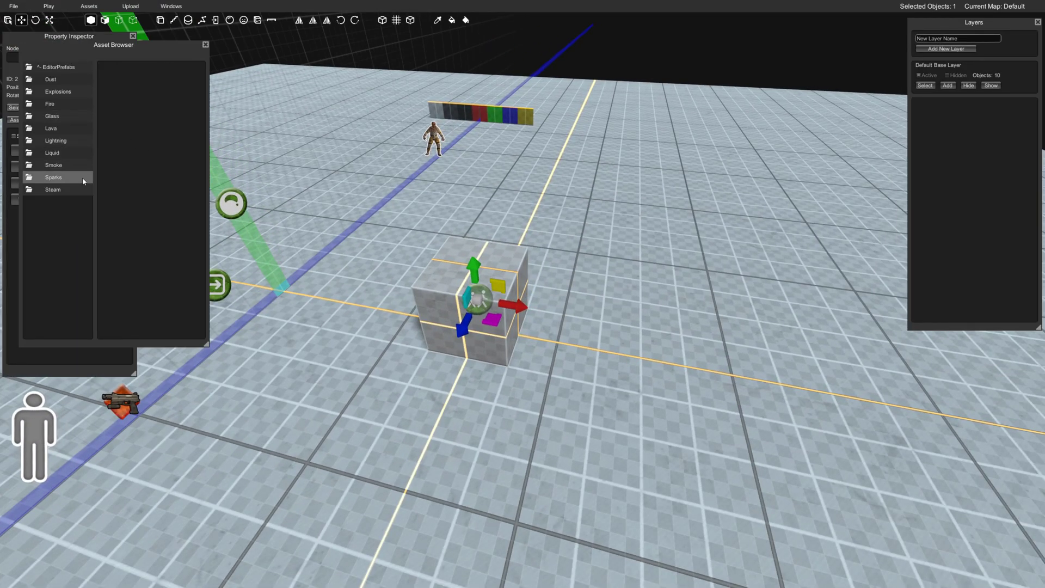
pyautogui.doubleClick(68, 190)
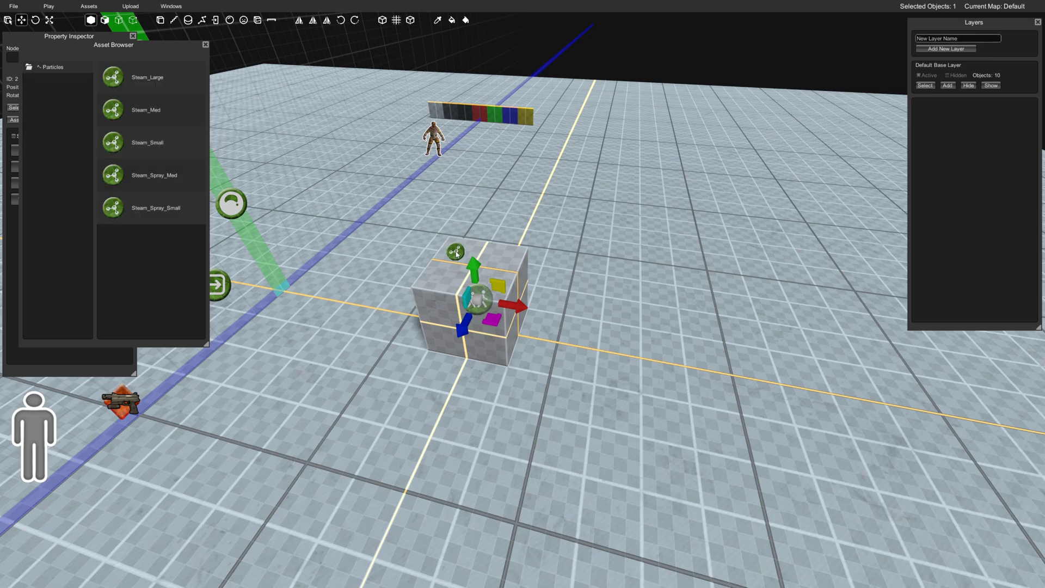
pyautogui.moveTo(457, 253); pyautogui.dragTo(458, 267)
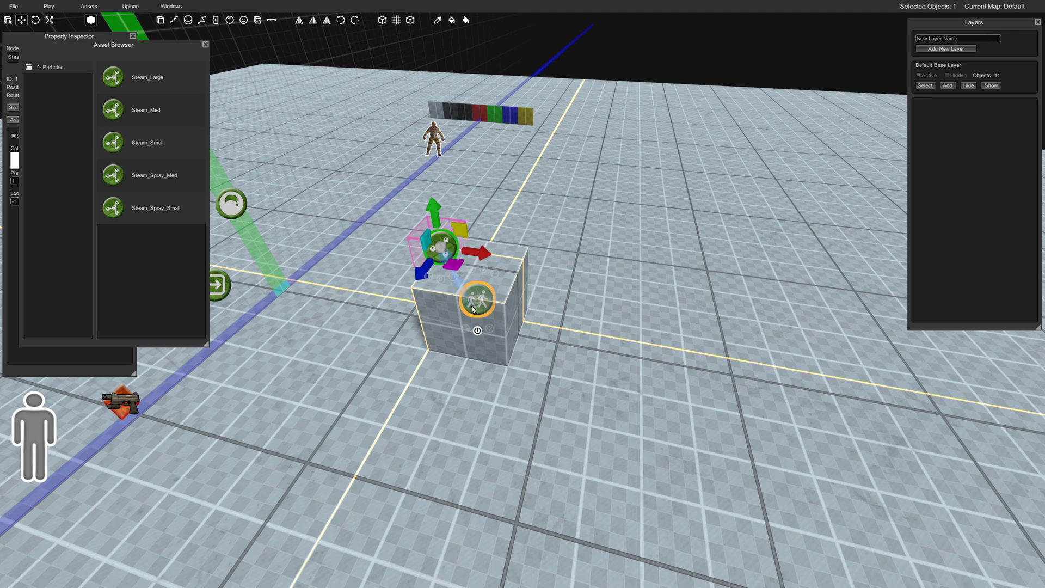
# Centre the steam effect on the box's top face, with the FollowTarget node as its parent.
pyautogui.moveTo(450, 266); pyautogui.dragTo(483, 285)
pyautogui.moveTo(484, 285); pyautogui.dragTo(467, 269, button='right')
pyautogui.press('e')
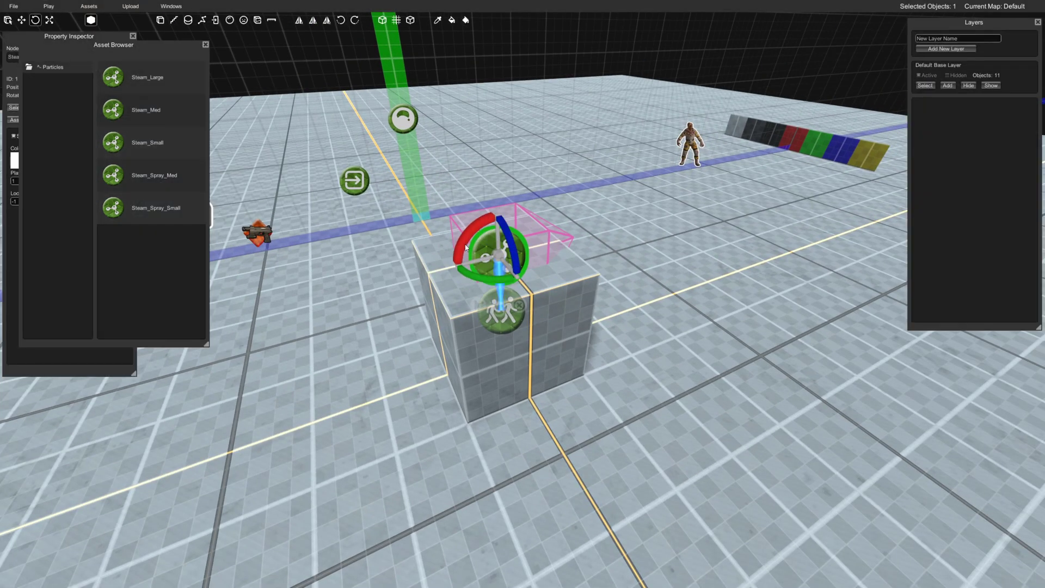
pyautogui.press('w')
# Play the map and walk around the box to examine how the steam effect moves with it.
pyautogui.click(14, 6)
pyautogui.click(57, 16)
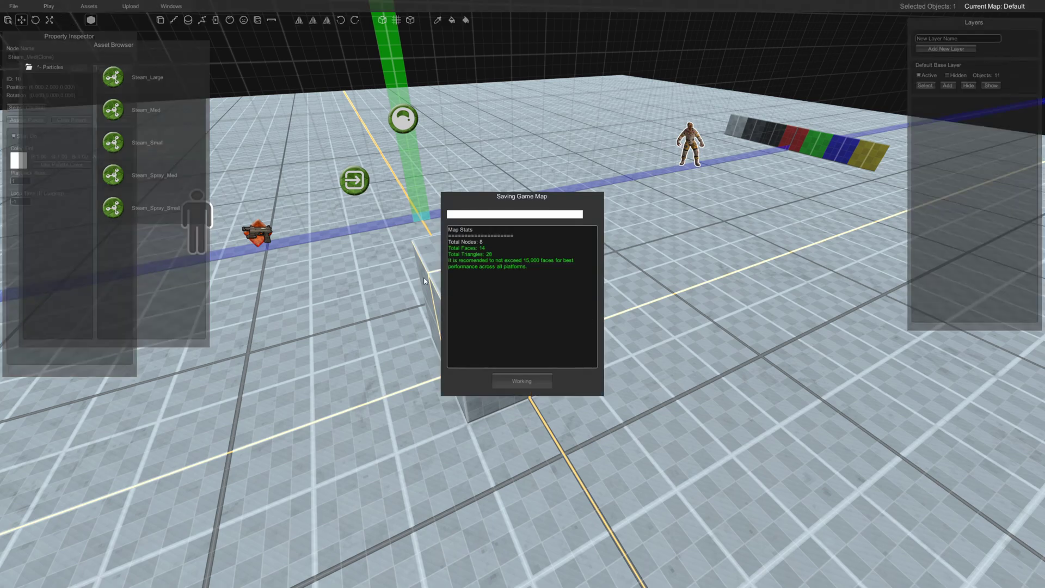
pyautogui.click(545, 386)
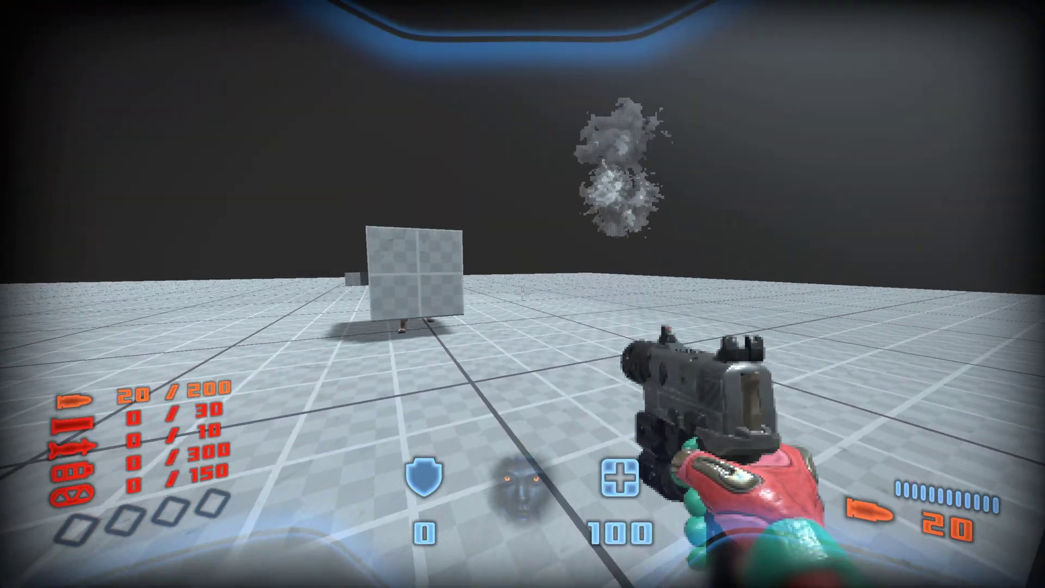
pyautogui.press('s')
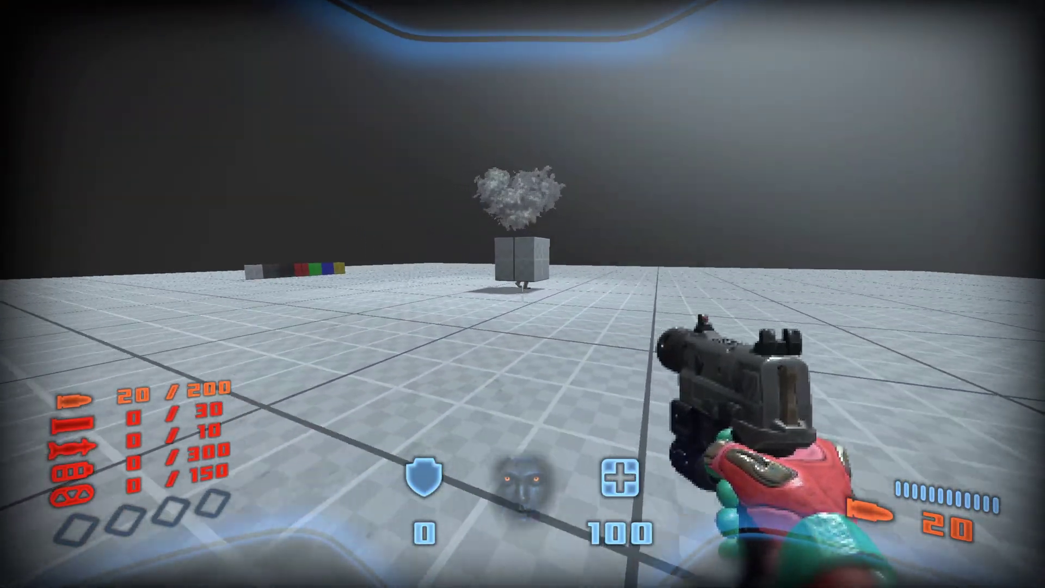
pyautogui.press('d')
pyautogui.press('w')
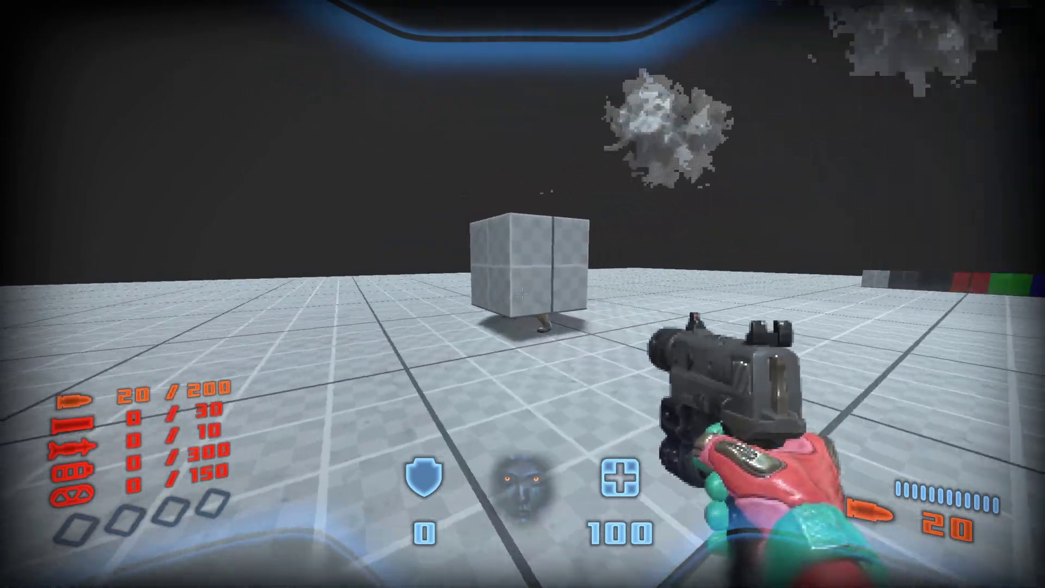
pyautogui.press('s')
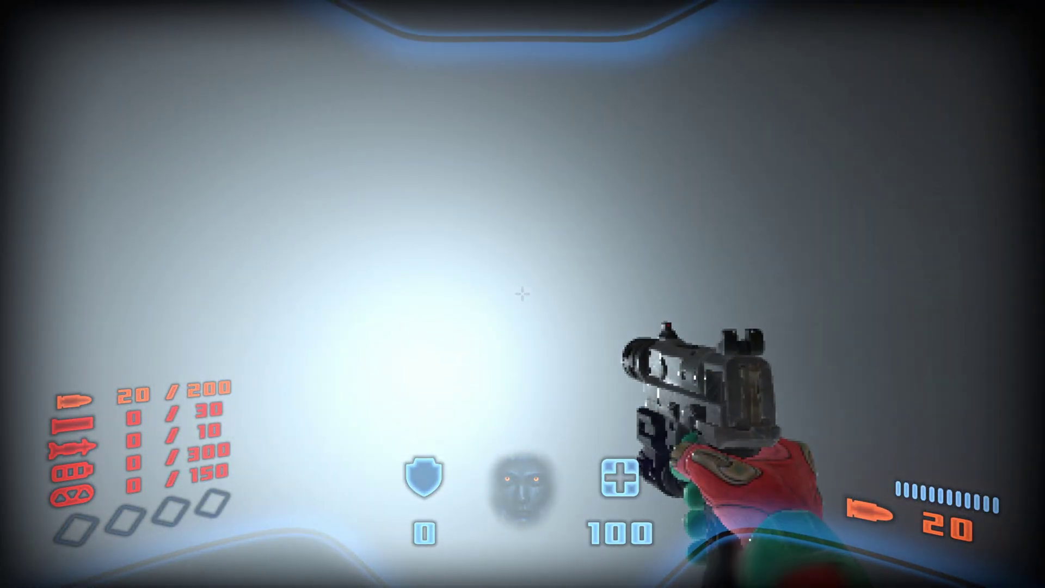
pyautogui.press('d')
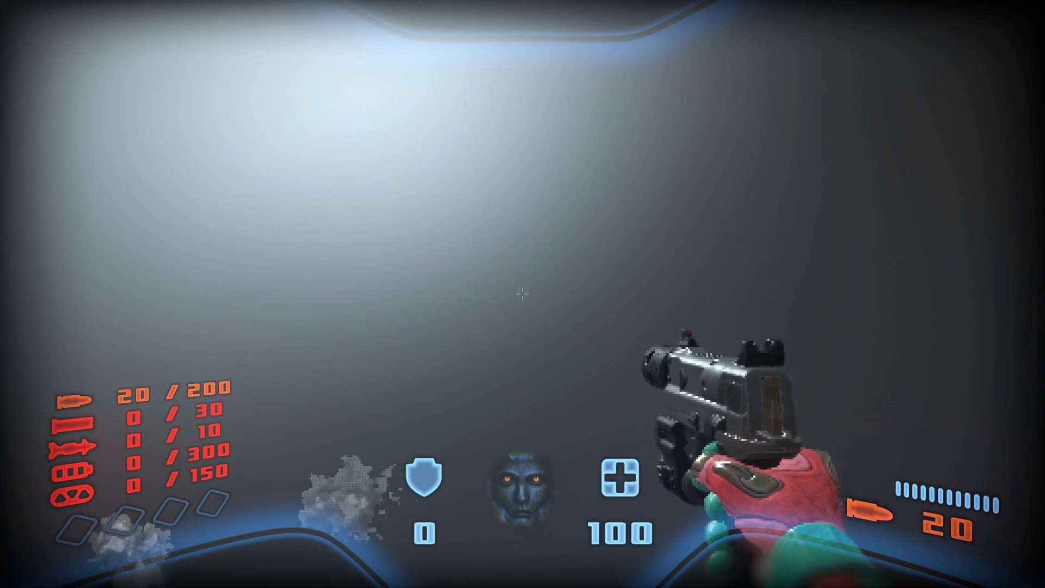
pyautogui.press('w')
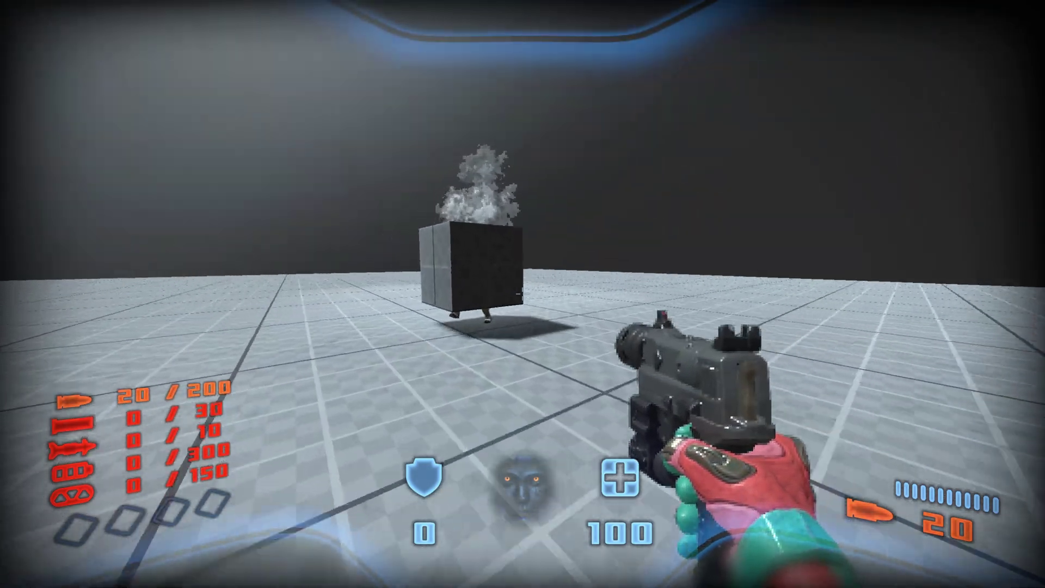
# Shoot the zombie carrying the box and steam effect to test how the follow behaviour reacts to its target's death.
pyautogui.press('w')
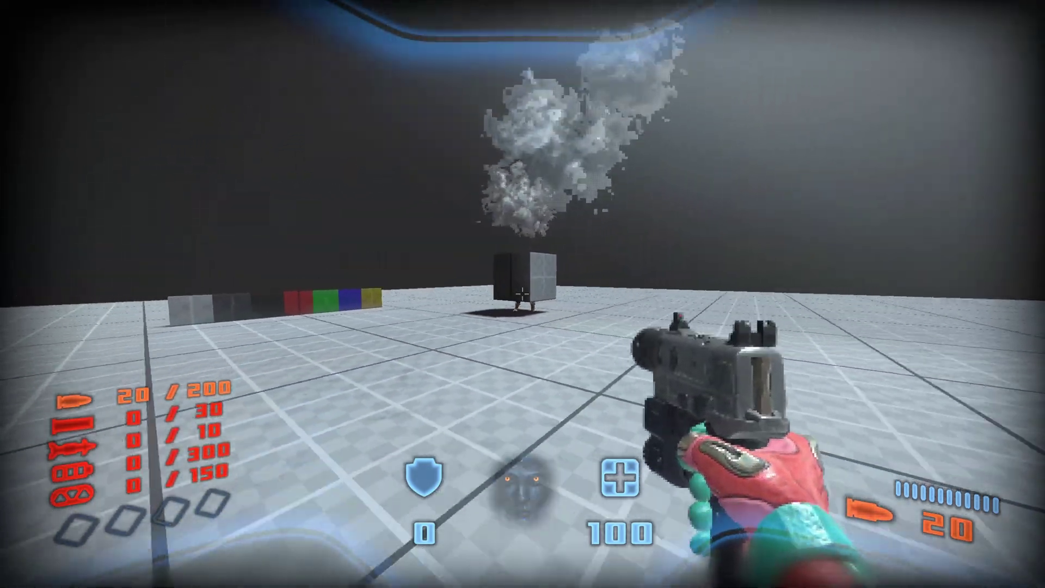
pyautogui.press('s')
pyautogui.press('a')
pyautogui.click(522, 294)
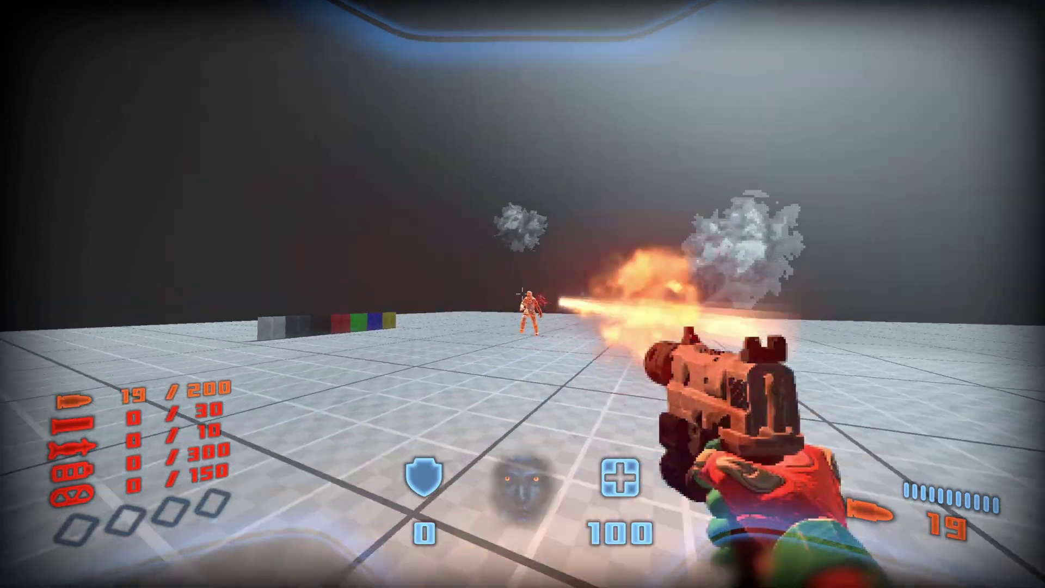
pyautogui.click(523, 293)
pyautogui.click(523, 293)
pyautogui.click(523, 294)
pyautogui.click(522, 294)
pyautogui.click(523, 294)
pyautogui.click(523, 293)
pyautogui.press('a')
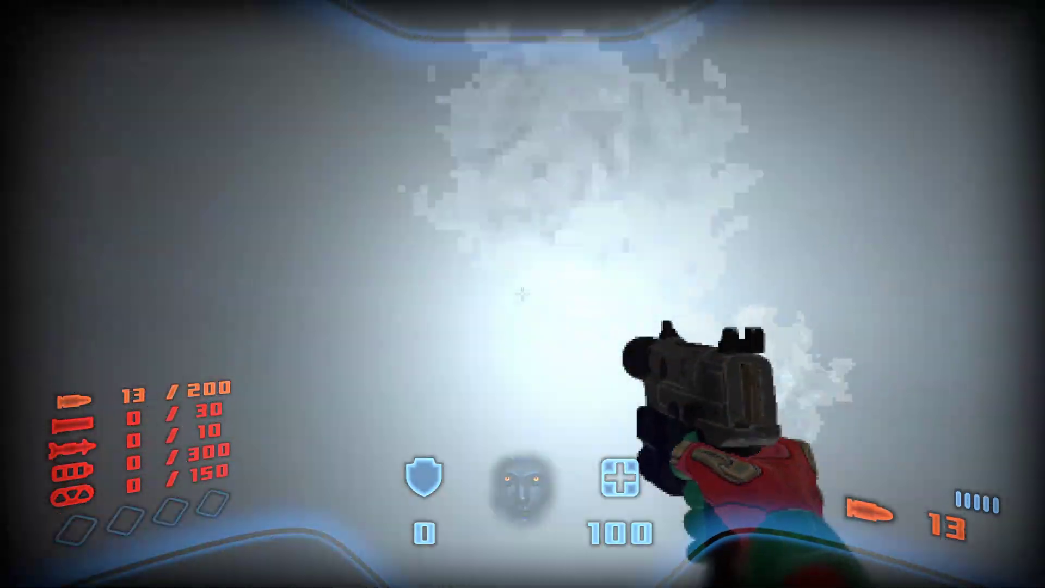
# Walk through the map and inspect the player's surroundings on the auto map from a low angle, ending the playtest.
pyautogui.press('w')
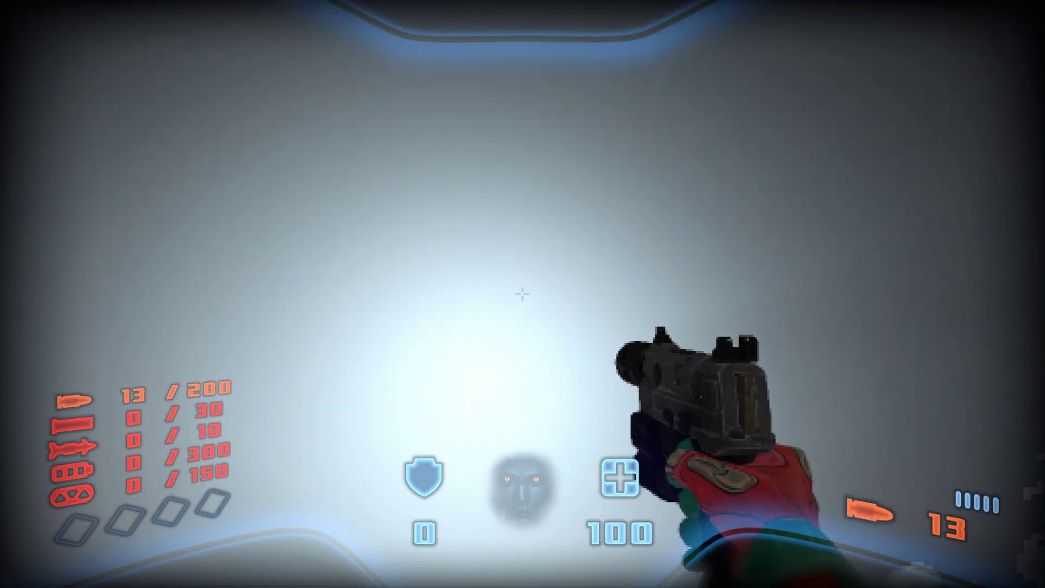
pyautogui.press('w')
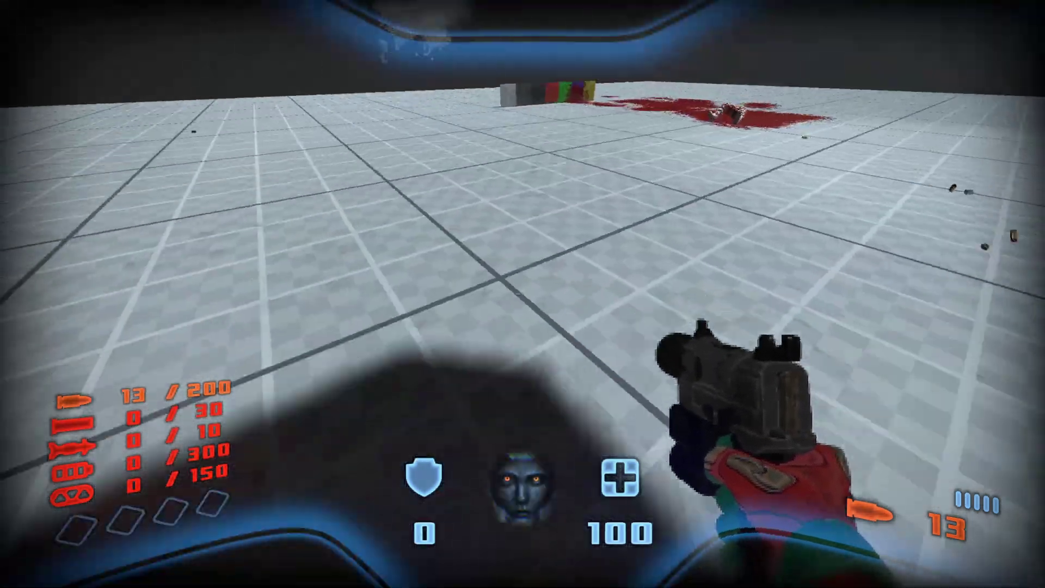
pyautogui.press('w')
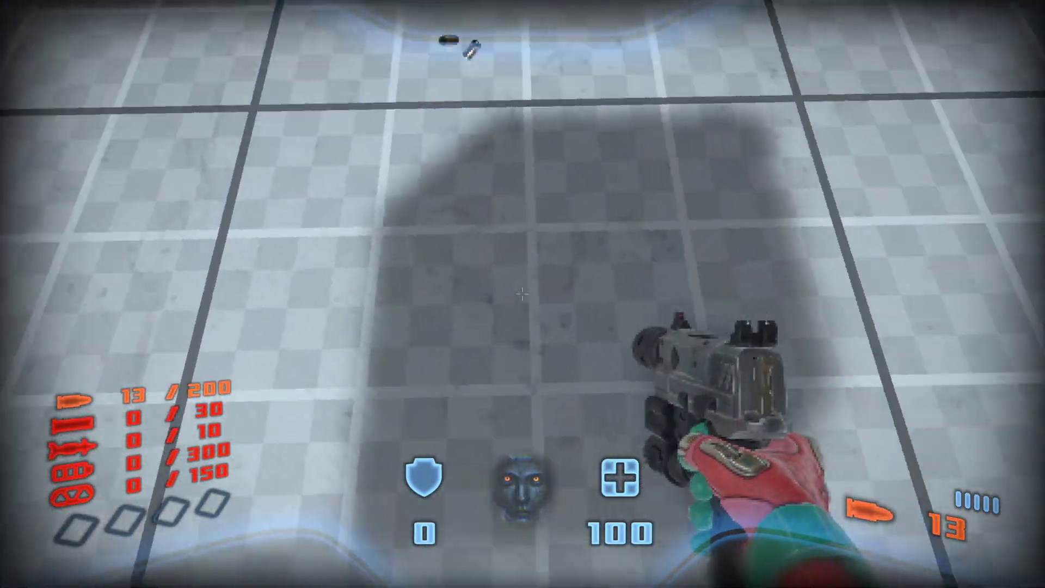
pyautogui.press('Tab')
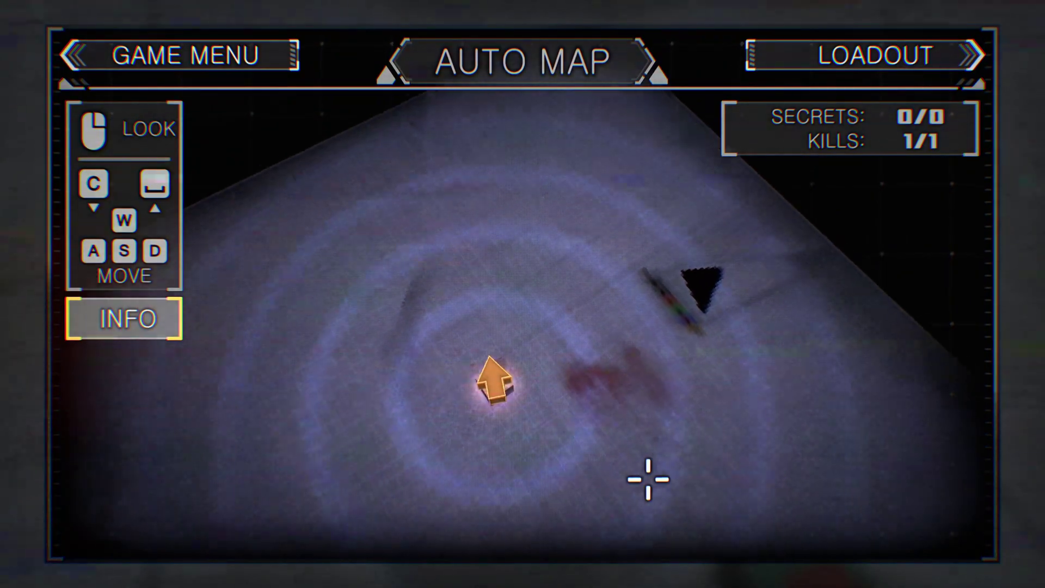
pyautogui.press('c')
pyautogui.moveTo(648, 474); pyautogui.dragTo(614, 285, button='right')
pyautogui.press('a')
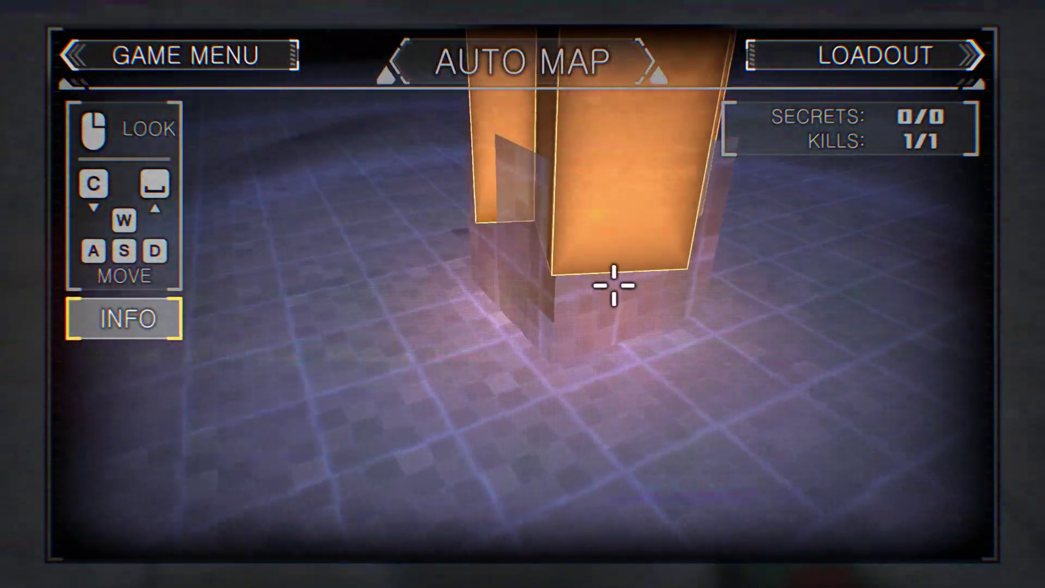
pyautogui.press('Escape')
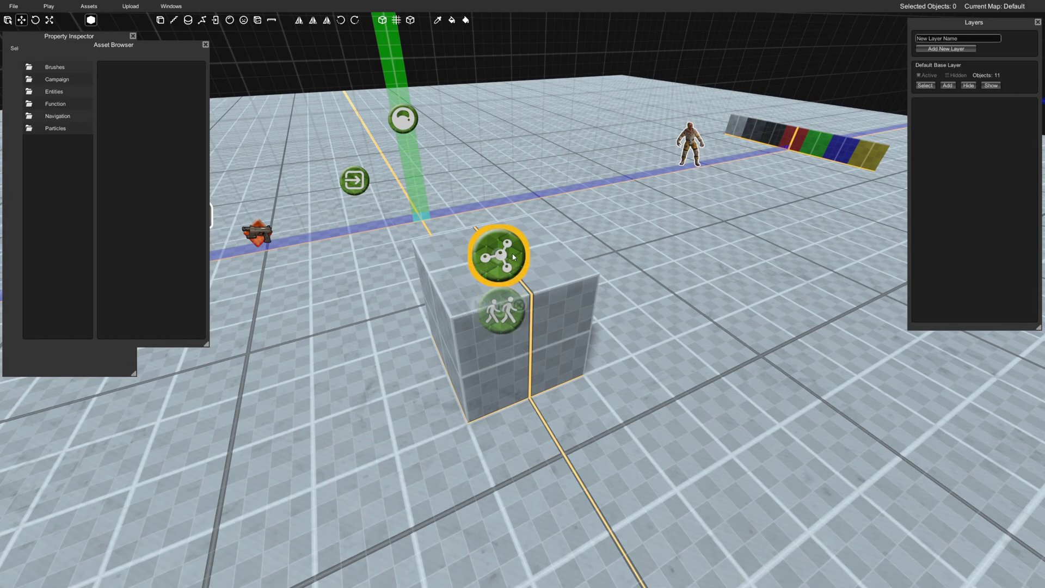
# Delete the steam effect above the box and the trigger node behind it.
pyautogui.click(513, 257)
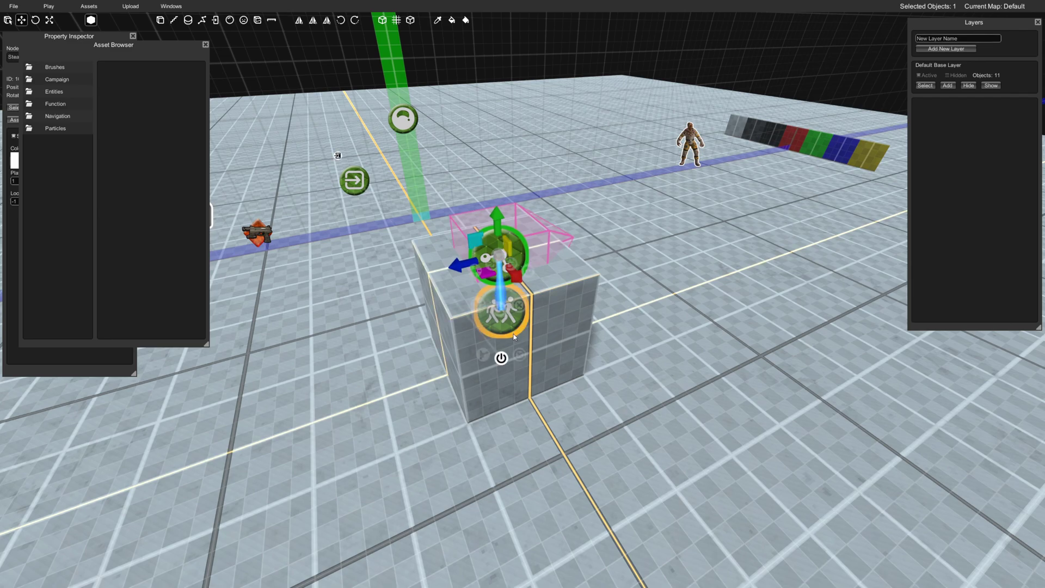
pyautogui.press('Delete')
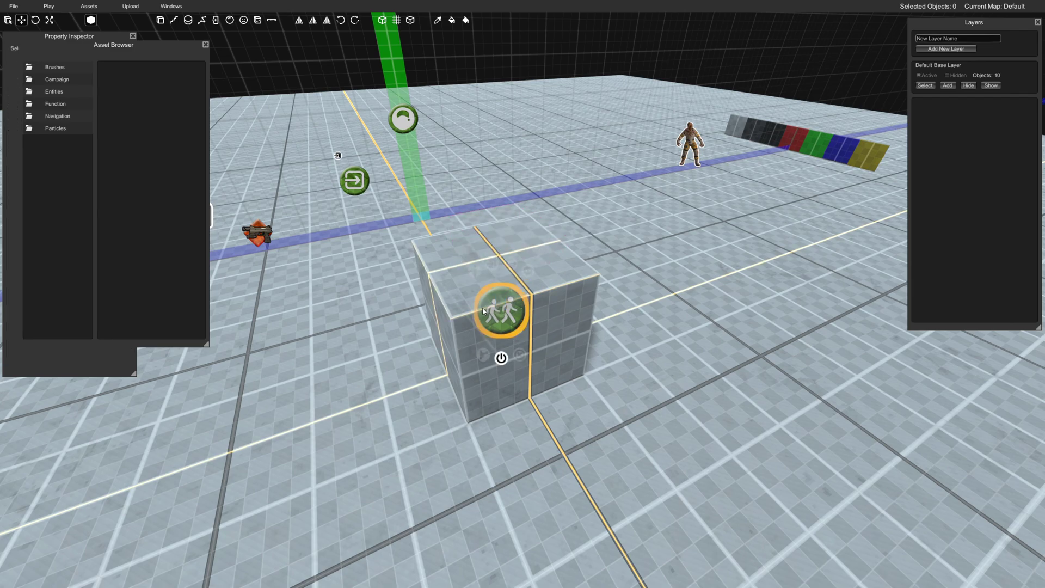
pyautogui.click(484, 311)
pyautogui.click(363, 190)
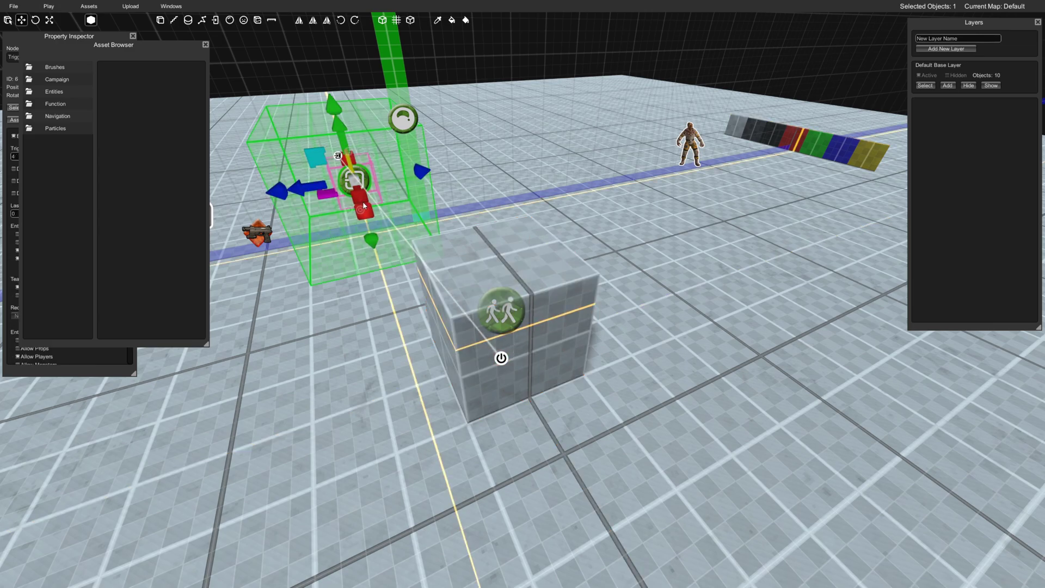
pyautogui.press('Delete')
pyautogui.moveTo(455, 321); pyautogui.dragTo(607, 328, button='middle')
pyautogui.moveTo(704, 404); pyautogui.dragTo(484, 276)
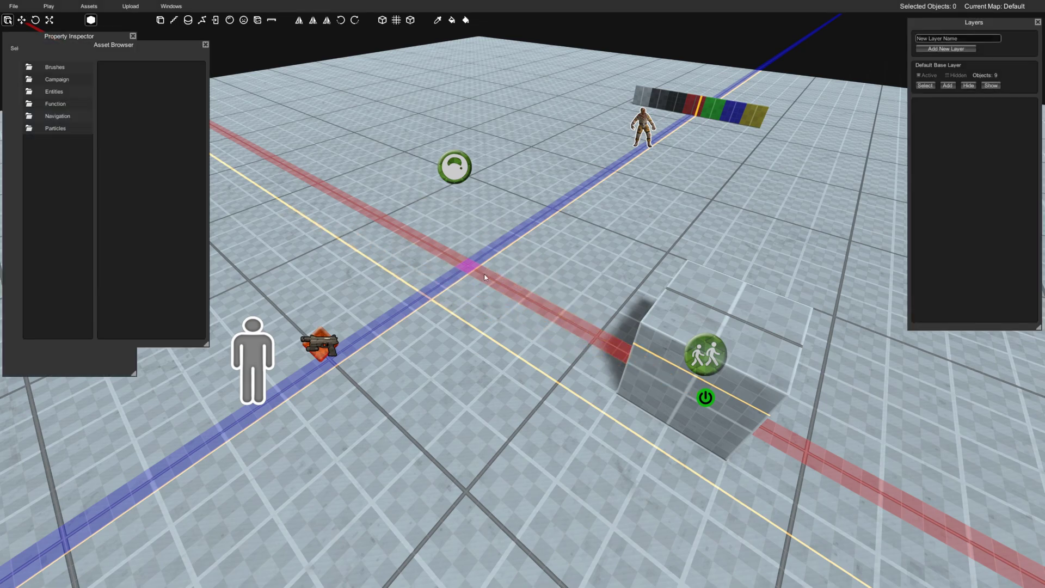
# Find the Buttons folder in the Structure Browser and place Button_single_2x2 near the map's centre.
pyautogui.click(205, 45)
pyautogui.click(88, 6)
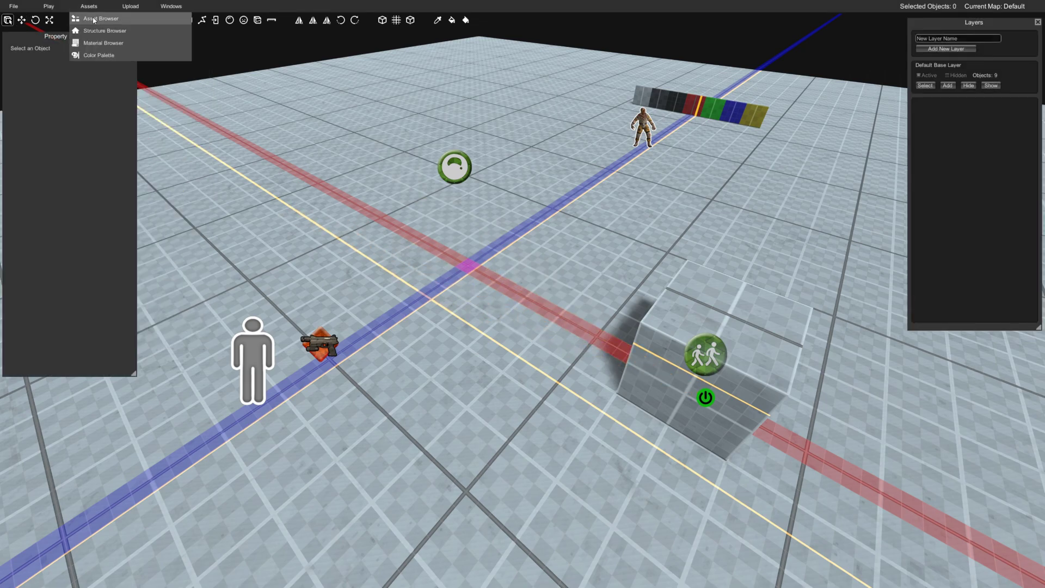
pyautogui.click(97, 30)
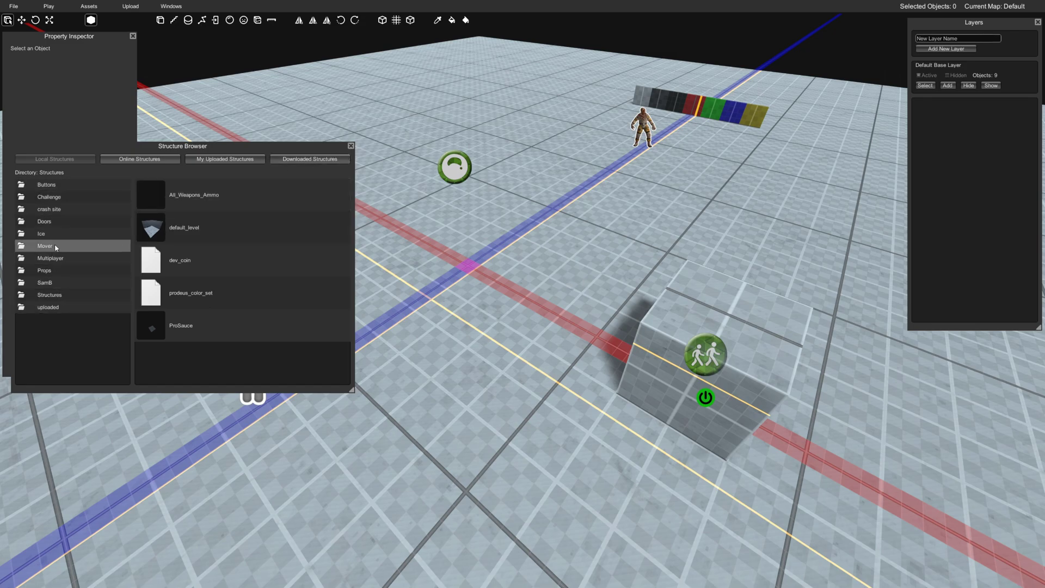
pyautogui.click(52, 295)
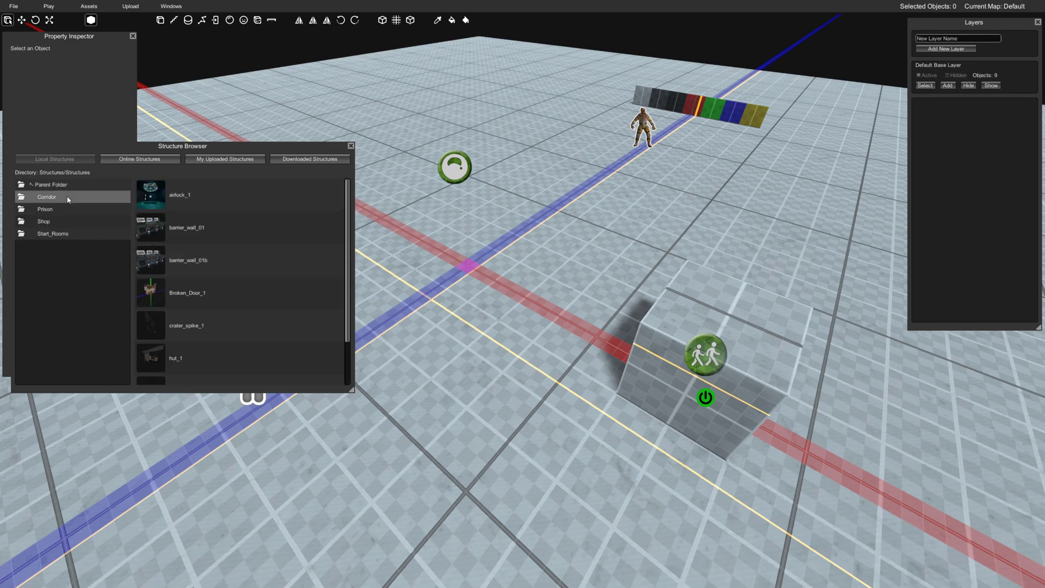
pyautogui.click(54, 185)
pyautogui.click(63, 185)
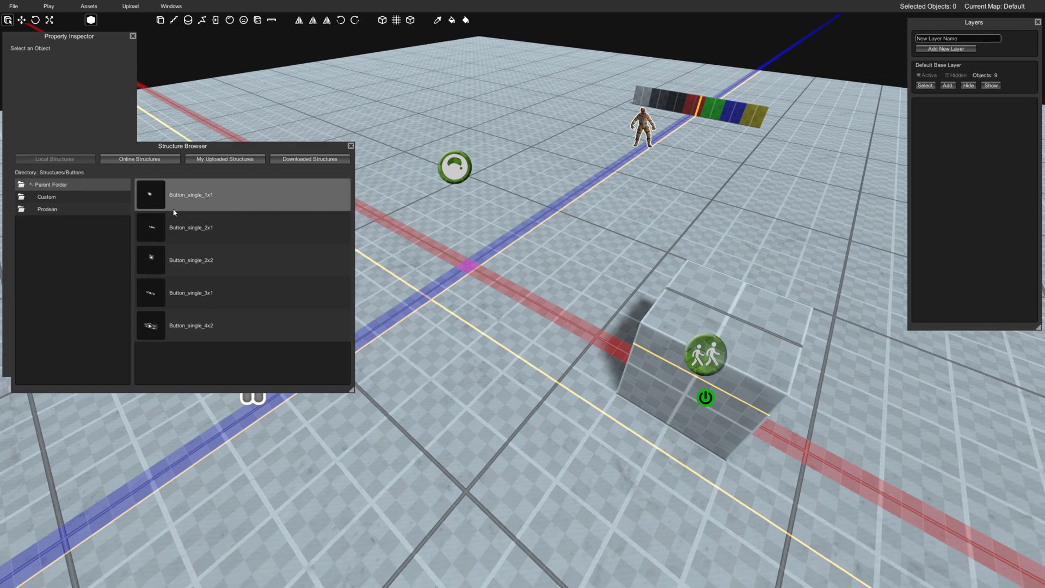
pyautogui.moveTo(168, 259); pyautogui.dragTo(429, 322)
# Link the button's output to the FollowTarget node's power input and show that node's properties unobstructed.
pyautogui.moveTo(504, 325); pyautogui.dragTo(494, 262, button='right')
pyautogui.moveTo(469, 269)
pyautogui.mouseDown()
pyautogui.moveTo(760, 299)
pyautogui.moveTo(765, 321)
pyautogui.mouseUp()
pyautogui.click(733, 302)
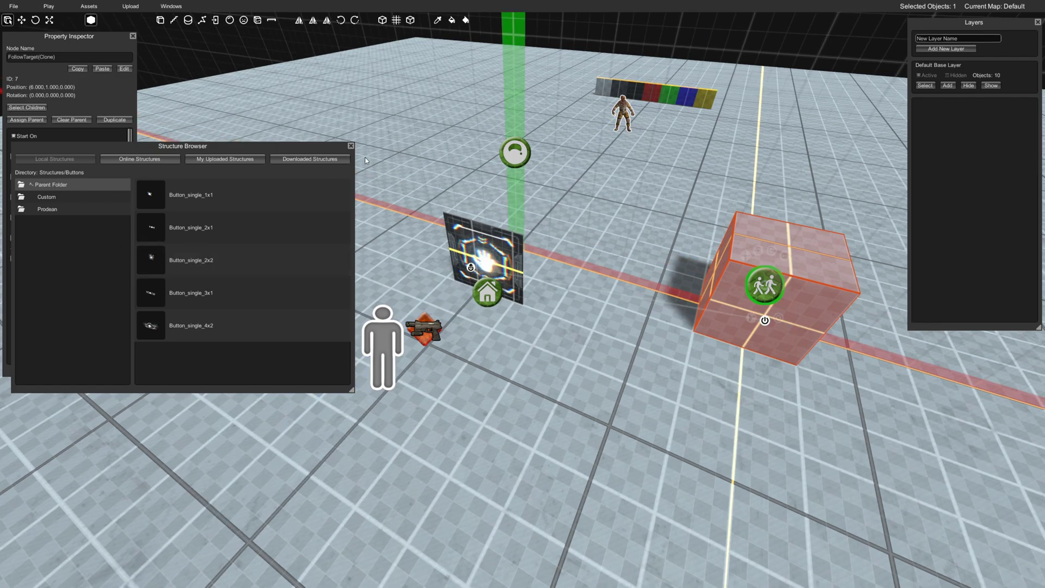
pyautogui.click(351, 147)
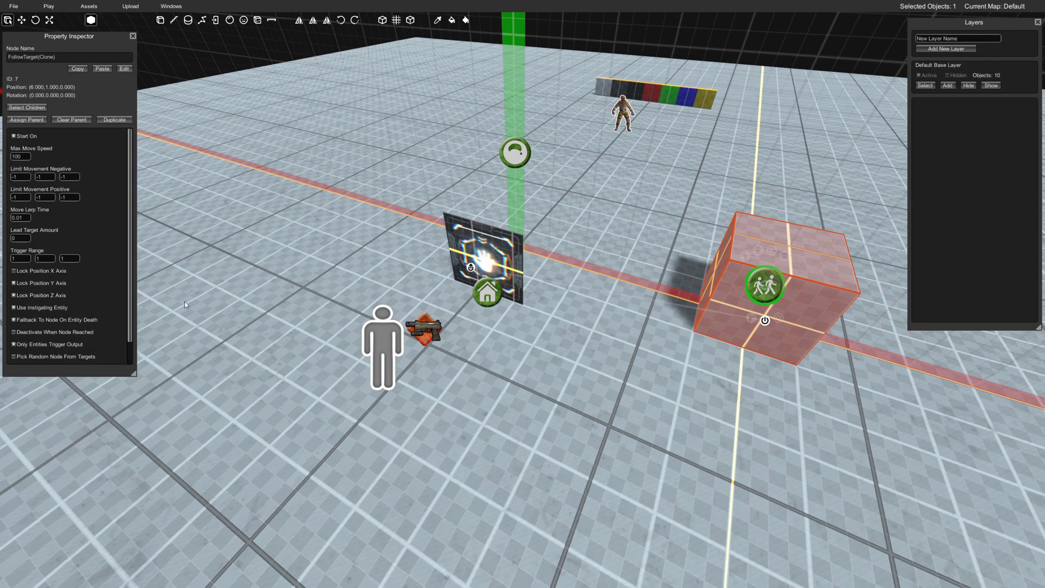
# Play the map from the current position, moving and jumping around the box to examine how it moves.
pyautogui.click(61, 6)
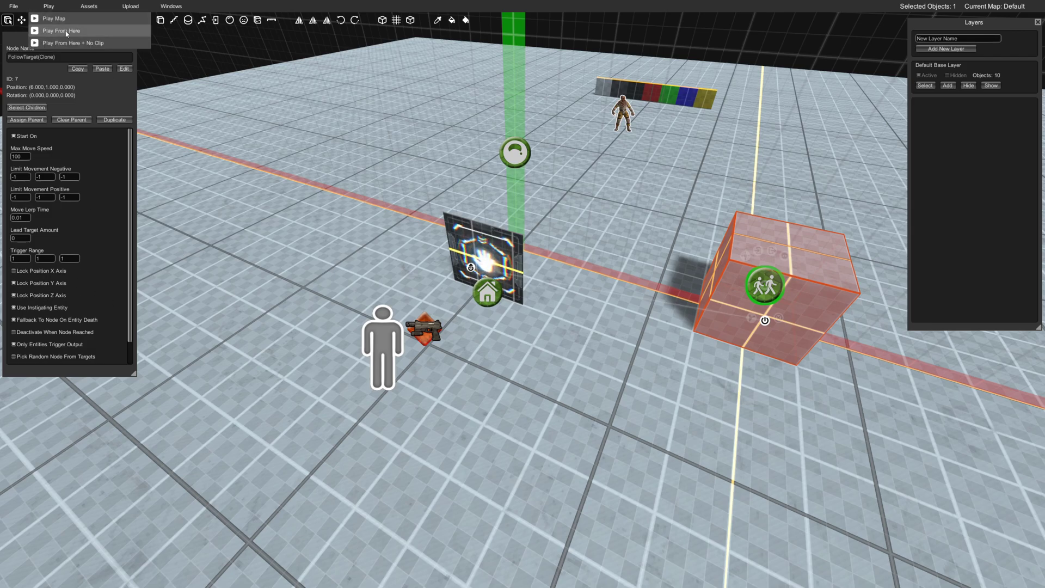
pyautogui.click(66, 31)
pyautogui.click(514, 386)
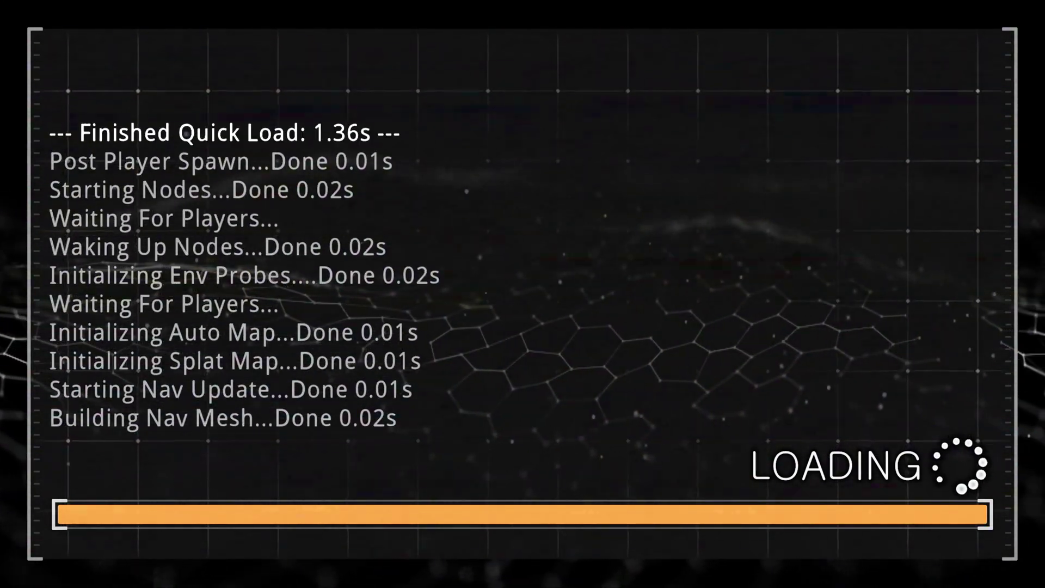
pyautogui.press('w')
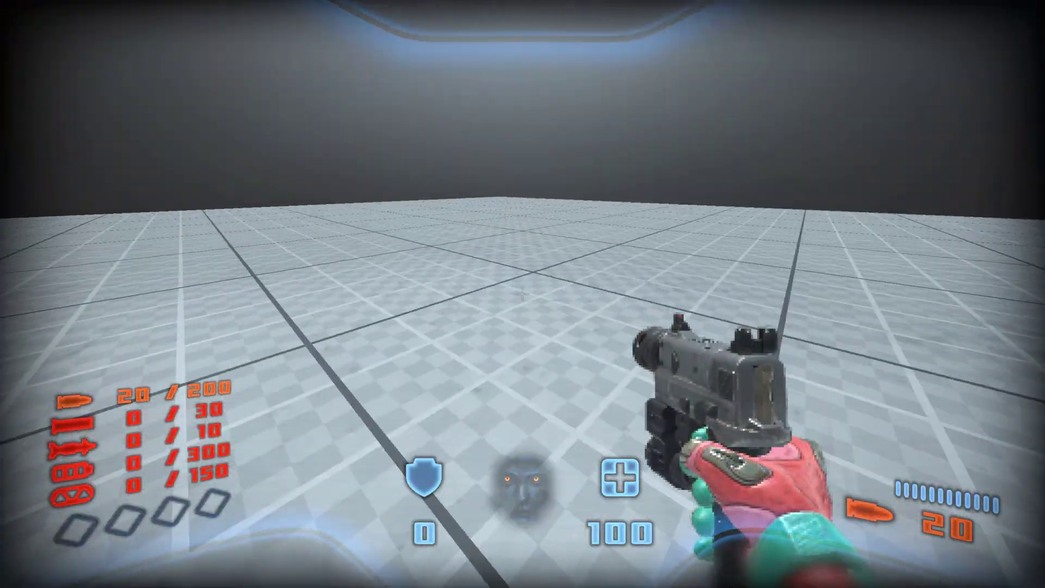
pyautogui.press('d')
pyautogui.press('s')
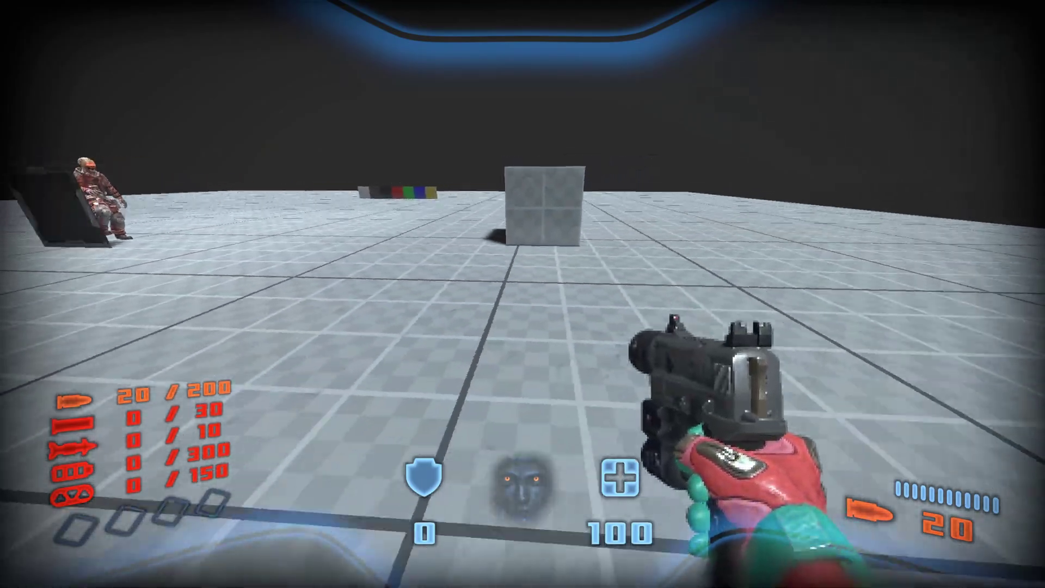
pyautogui.press('d')
pyautogui.press('a')
pyautogui.press('w')
pyautogui.press('space')
pyautogui.press('w')
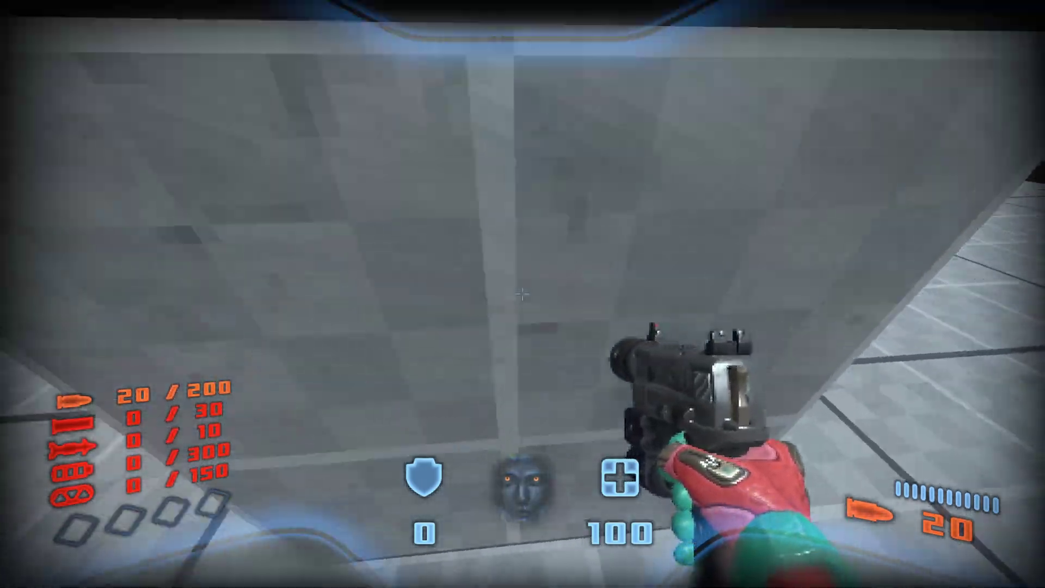
pyautogui.press('space')
pyautogui.press('s')
pyautogui.press('s')
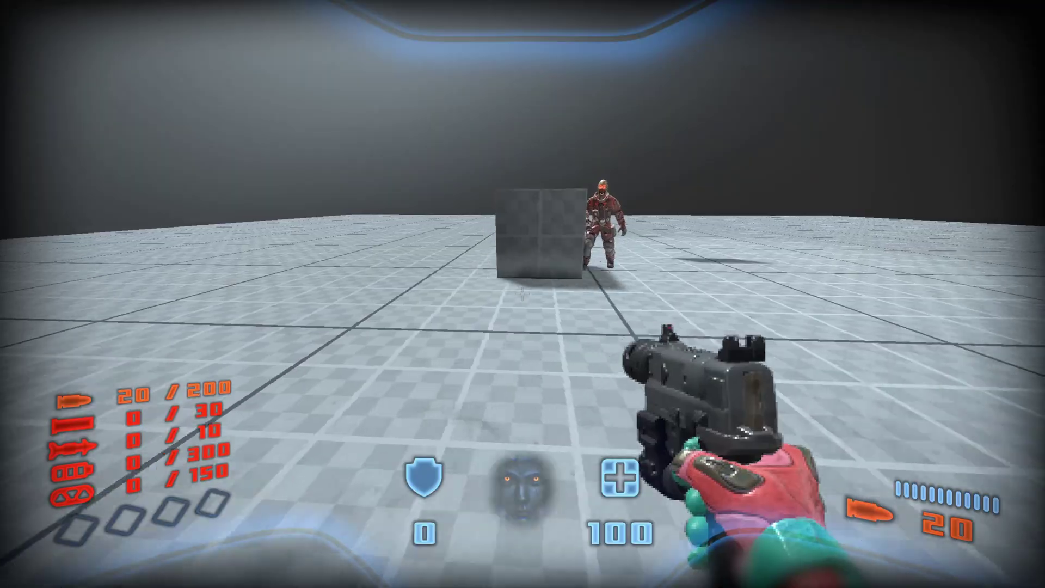
# Fire at the box and the zombie beside it to test their reaction, ending the playtest.
pyautogui.click(522, 294)
pyautogui.click(522, 294)
pyautogui.click(522, 294)
pyautogui.press('w')
pyautogui.click(522, 294)
pyautogui.click(522, 294)
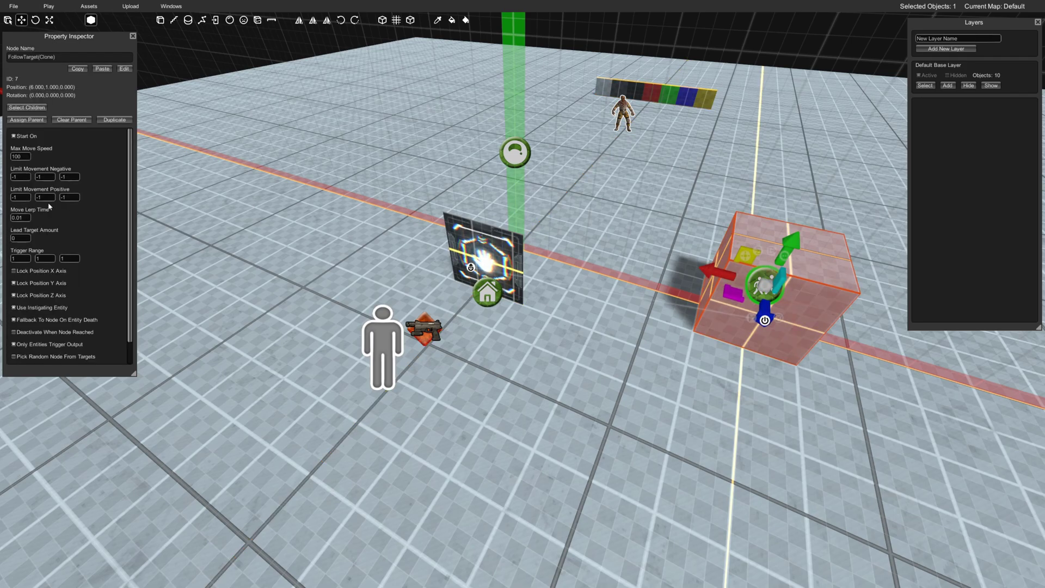
# Play the map again and shoot the zombie as it approaches the box.
pyautogui.click(43, 5)
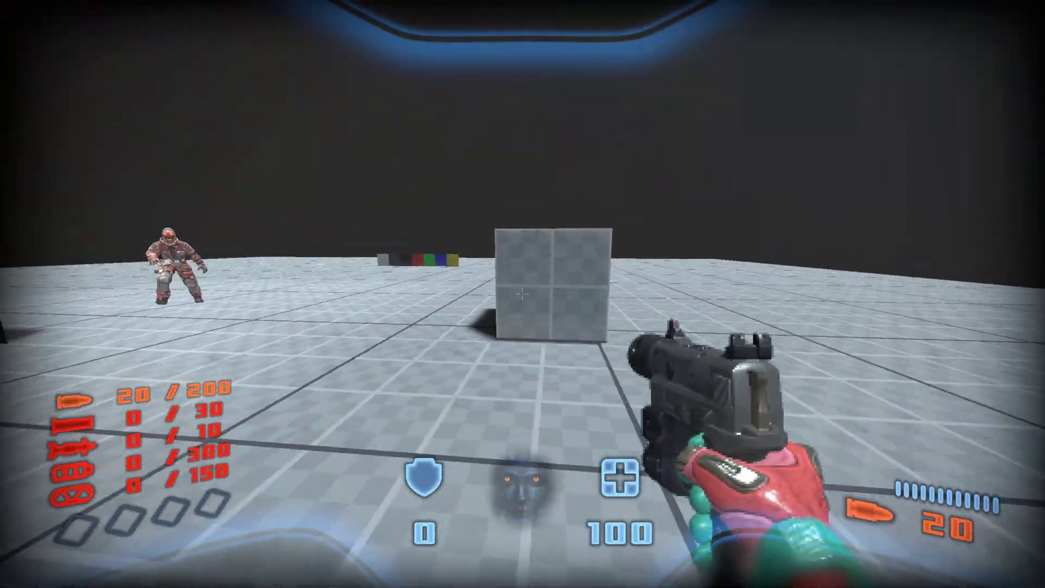
pyautogui.click(523, 294)
pyautogui.click(523, 294)
pyautogui.click(523, 294)
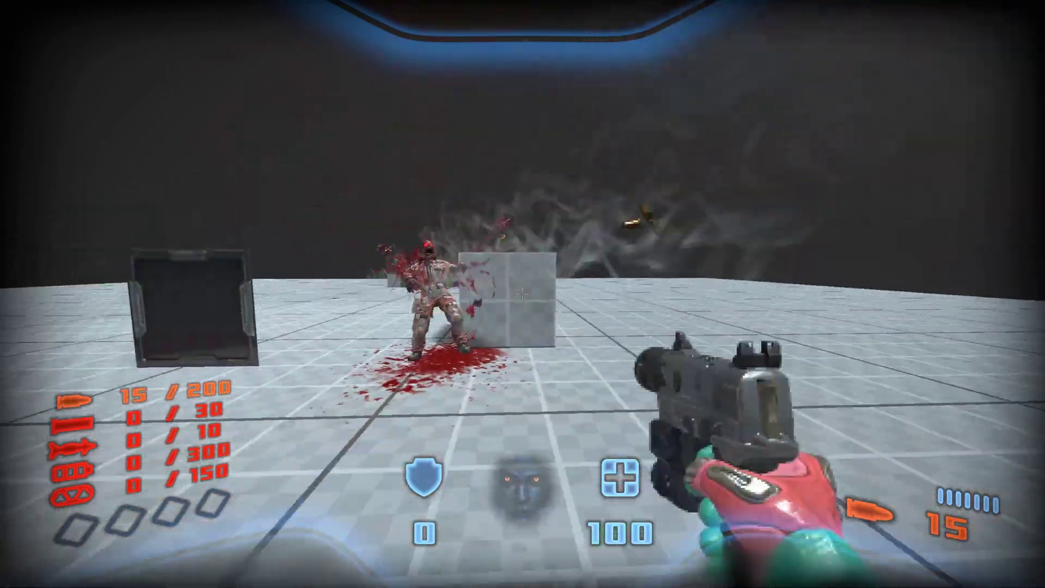
pyautogui.click(522, 294)
pyautogui.click(523, 294)
pyautogui.click(523, 294)
pyautogui.click(522, 294)
pyautogui.click(522, 294)
# Reload the pistol and circle the box to examine its position relative to the button, ending the playtest.
pyautogui.press('w')
pyautogui.press('a')
pyautogui.press('r')
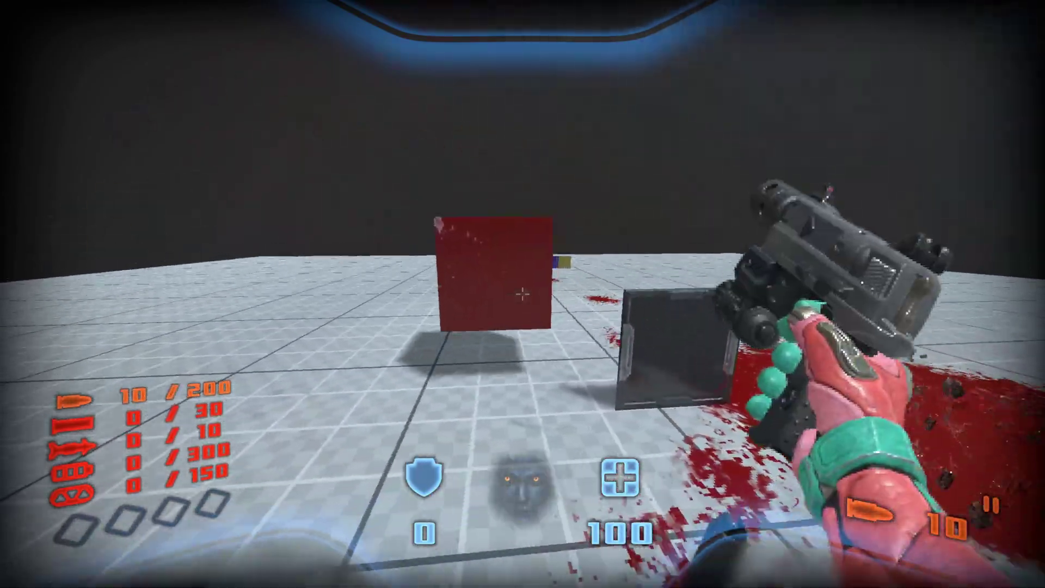
pyautogui.press('d')
pyautogui.press('Escape')
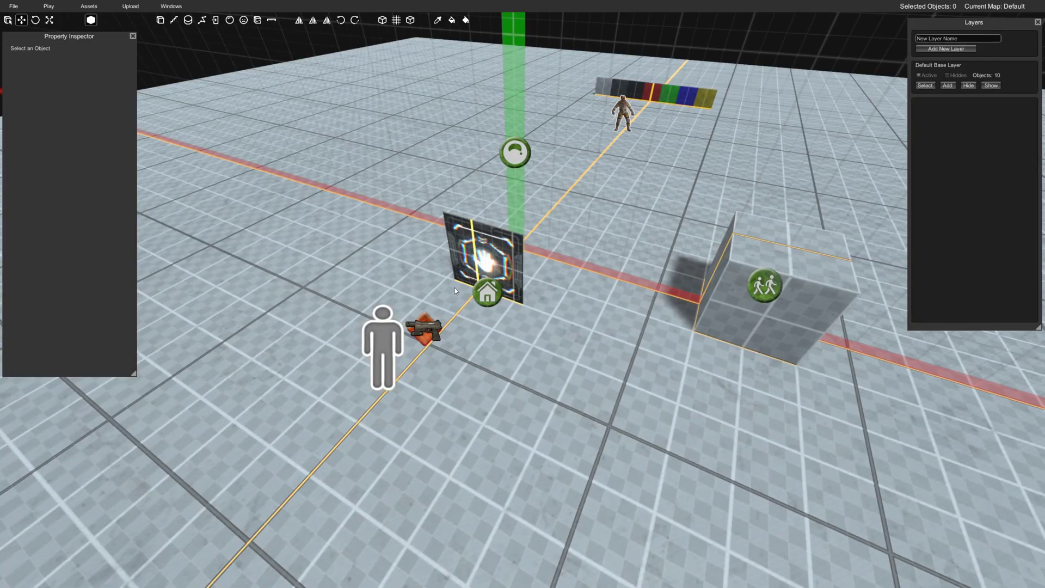
# Browse the Function nodes in the asset browser as far as GiveItems and LaserBeam.
pyautogui.click(89, 6)
pyautogui.click(96, 18)
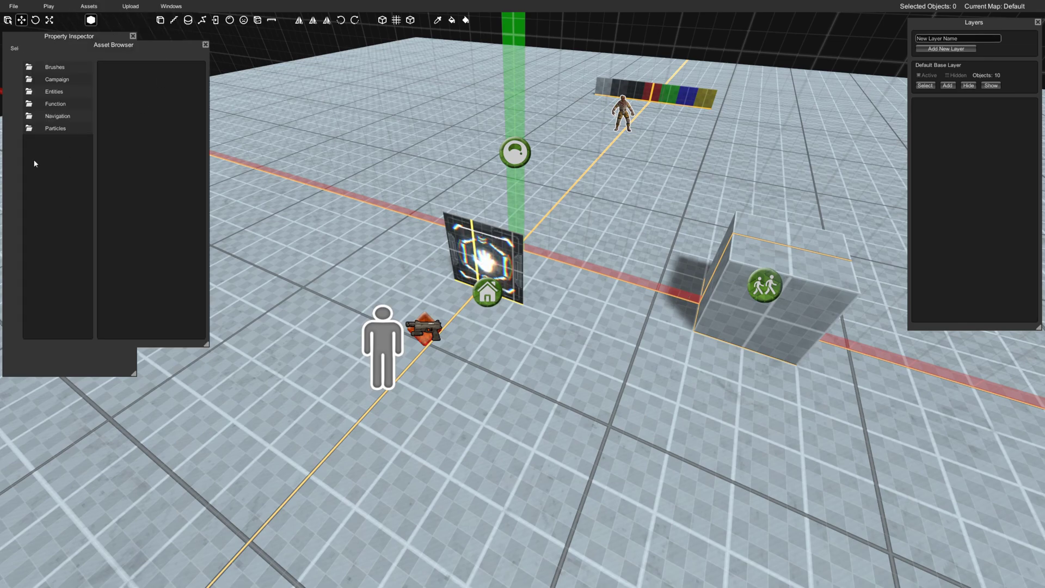
pyautogui.click(55, 103)
pyautogui.scroll(-5, 140, 223)
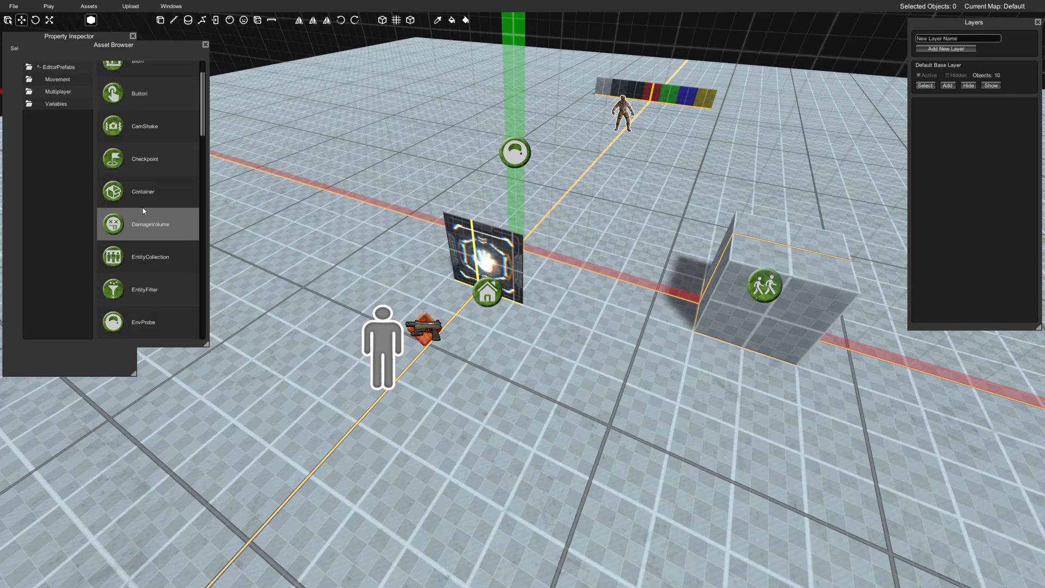
pyautogui.scroll(-2, 140, 225)
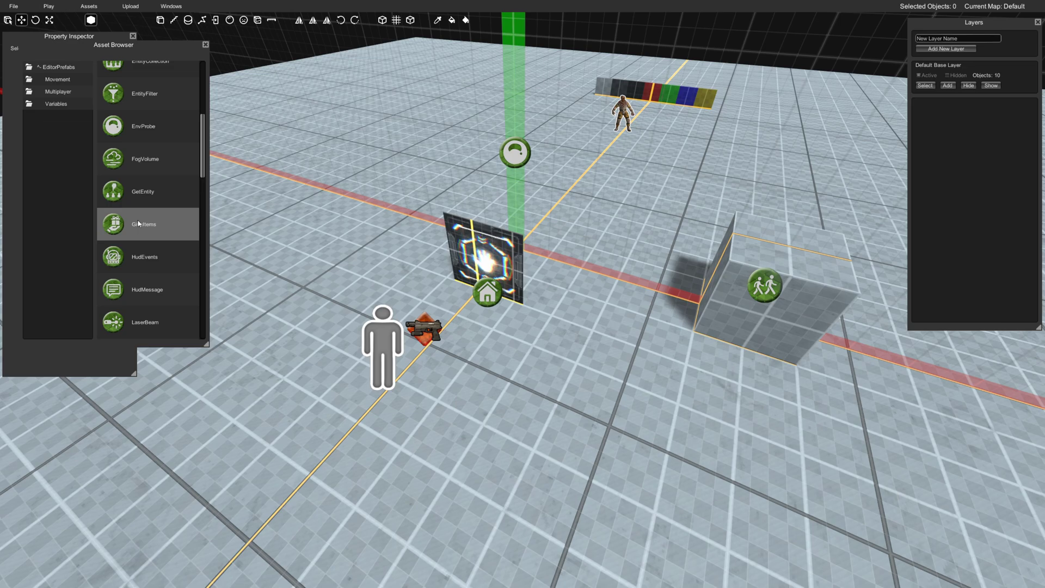
# Delete the pistol pickup beside the player spawn.
pyautogui.click(427, 357)
pyautogui.moveTo(457, 326); pyautogui.dragTo(451, 327, button='right')
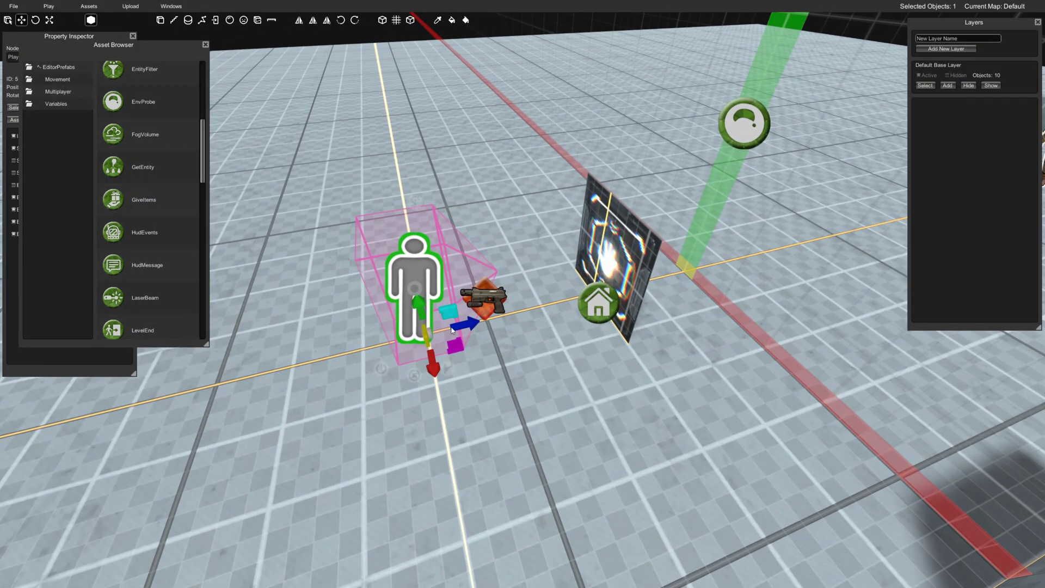
pyautogui.click(512, 297)
pyautogui.press('Delete')
pyautogui.scroll(-1, 138, 274)
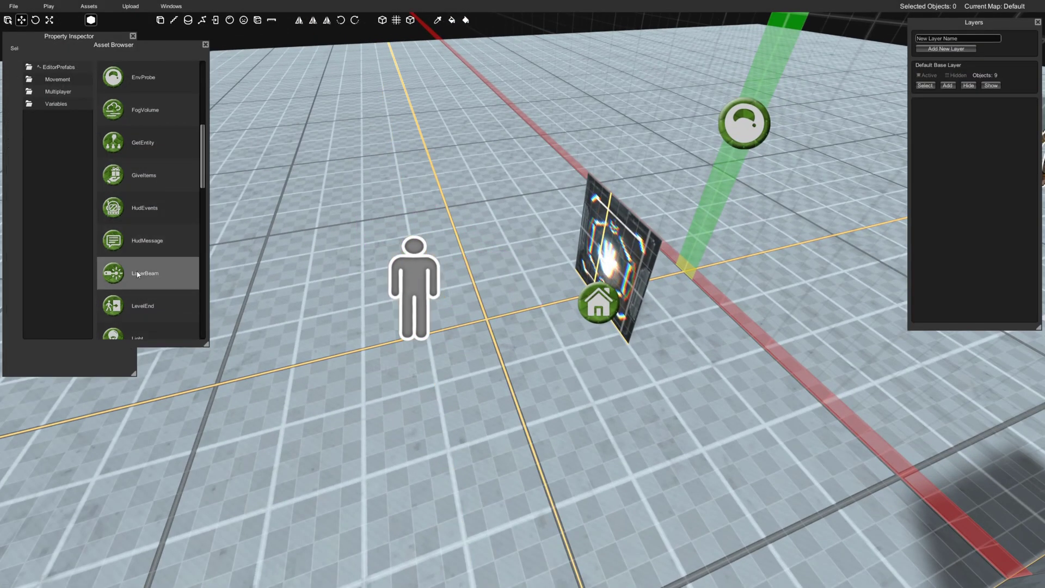
# Add a LaserBeam node beside the box, parented to the FollowTarget node and activated by the button.
pyautogui.moveTo(163, 275); pyautogui.dragTo(576, 432)
pyautogui.moveTo(576, 432); pyautogui.dragTo(657, 422, button='right')
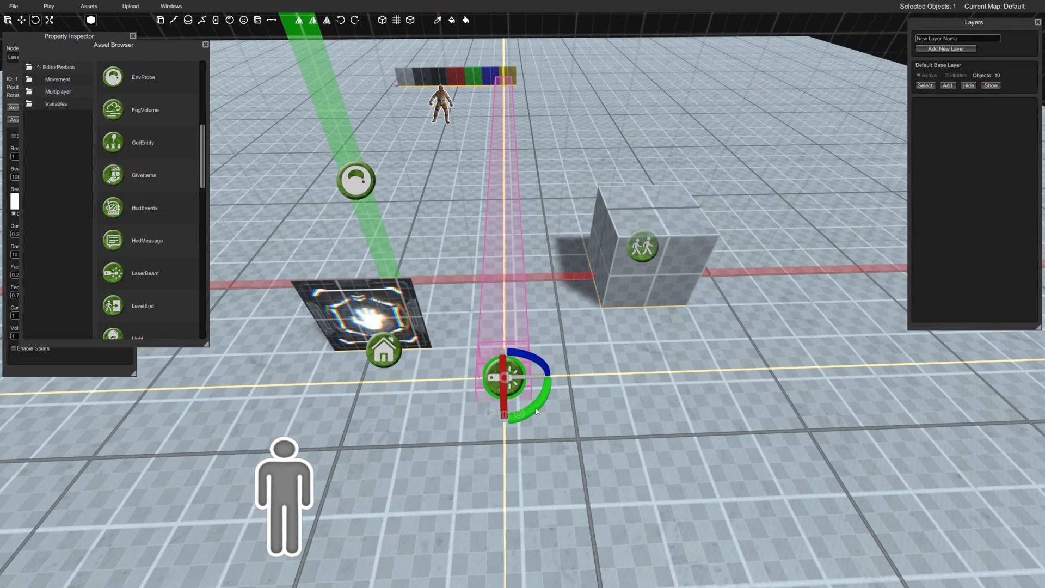
pyautogui.moveTo(536, 407); pyautogui.dragTo(689, 248)
pyautogui.press('w')
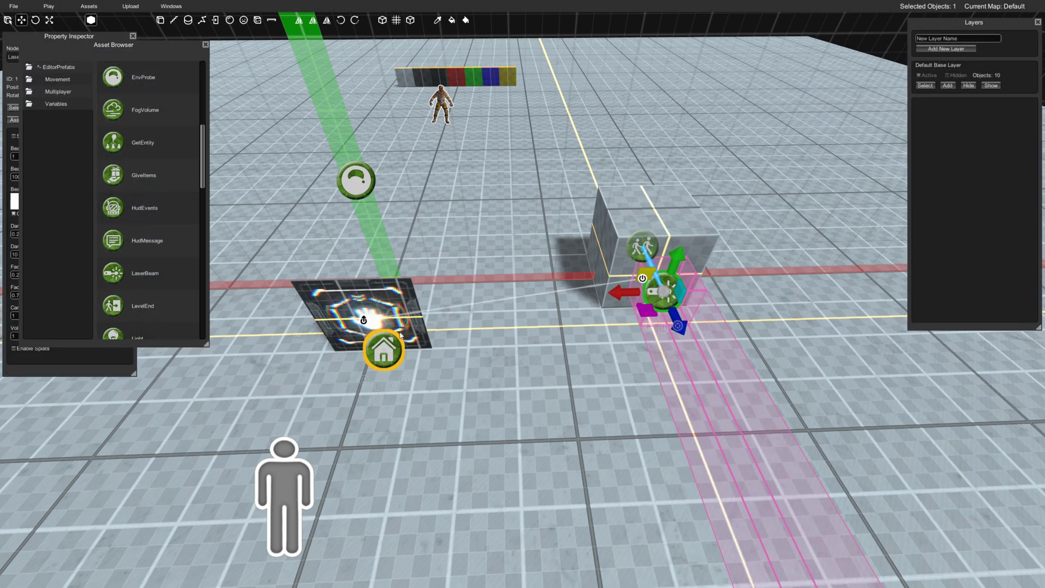
pyautogui.moveTo(363, 321); pyautogui.dragTo(663, 327)
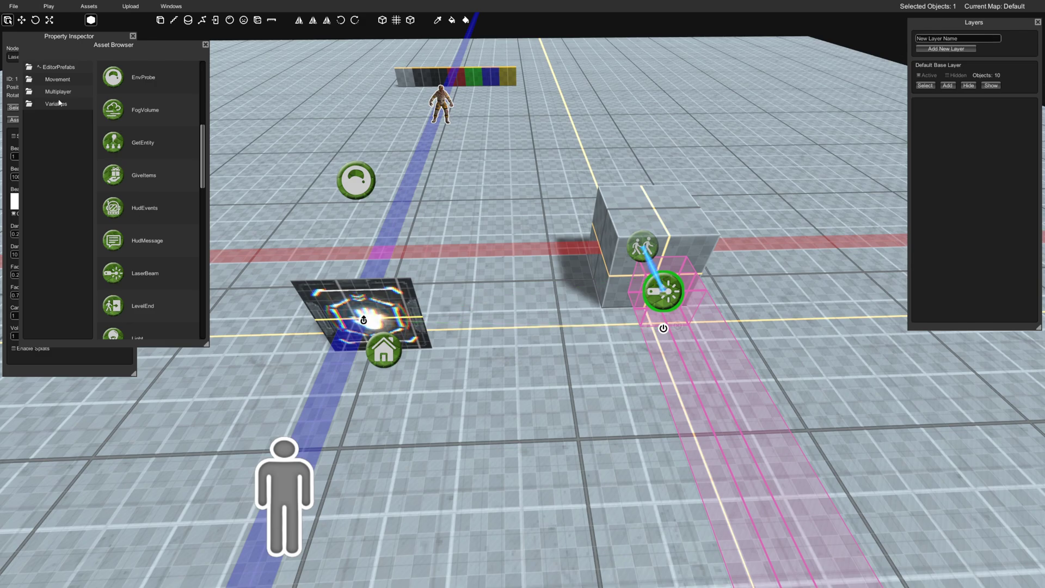
# Rotate the LaserBeam node to 0, 0, 0 so it points through the box towards the zombie's side.
pyautogui.click(205, 46)
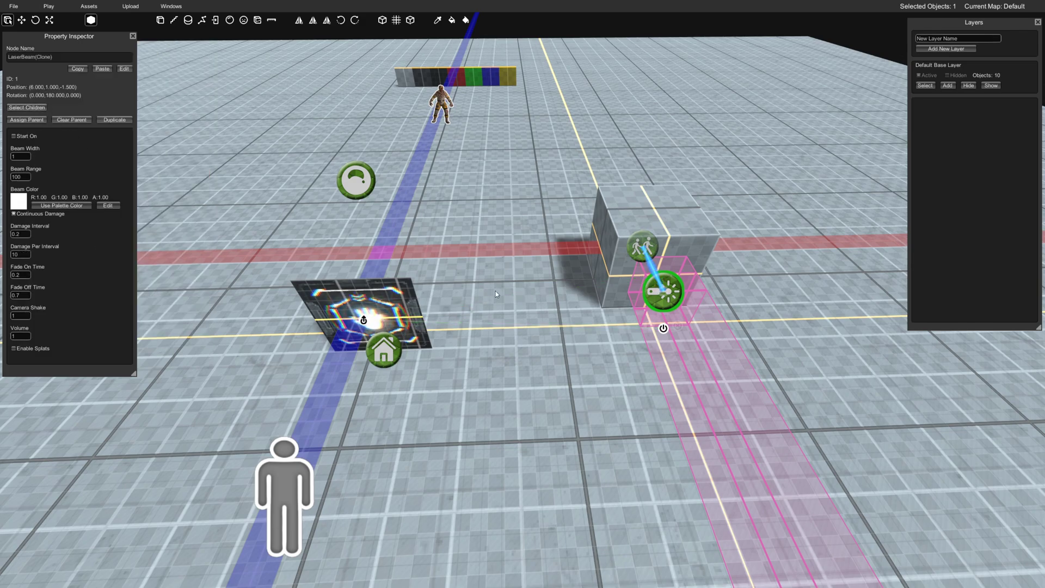
pyautogui.press('e')
pyautogui.moveTo(652, 318); pyautogui.dragTo(735, 264)
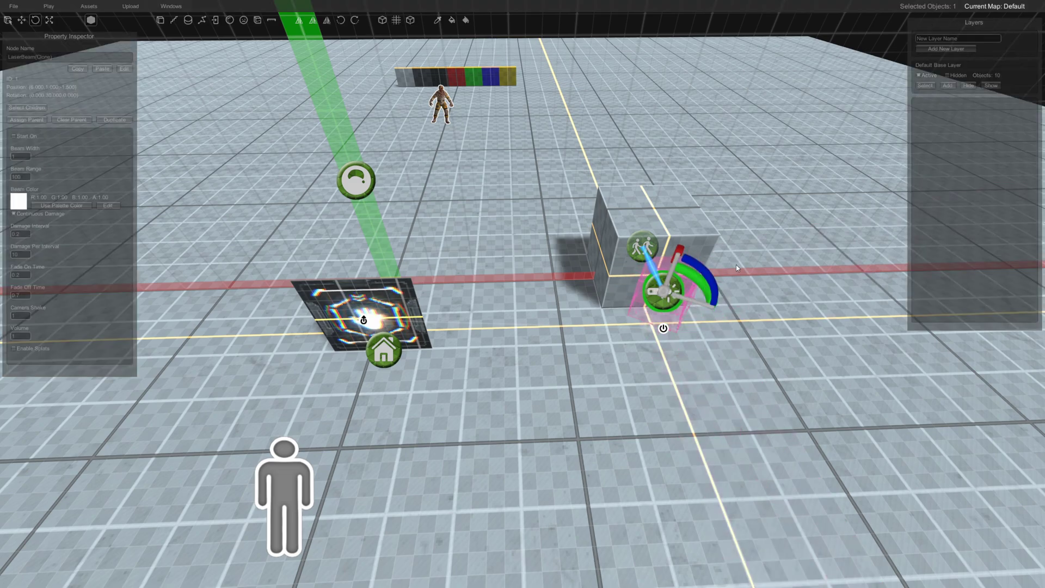
pyautogui.moveTo(712, 231); pyautogui.dragTo(627, 161)
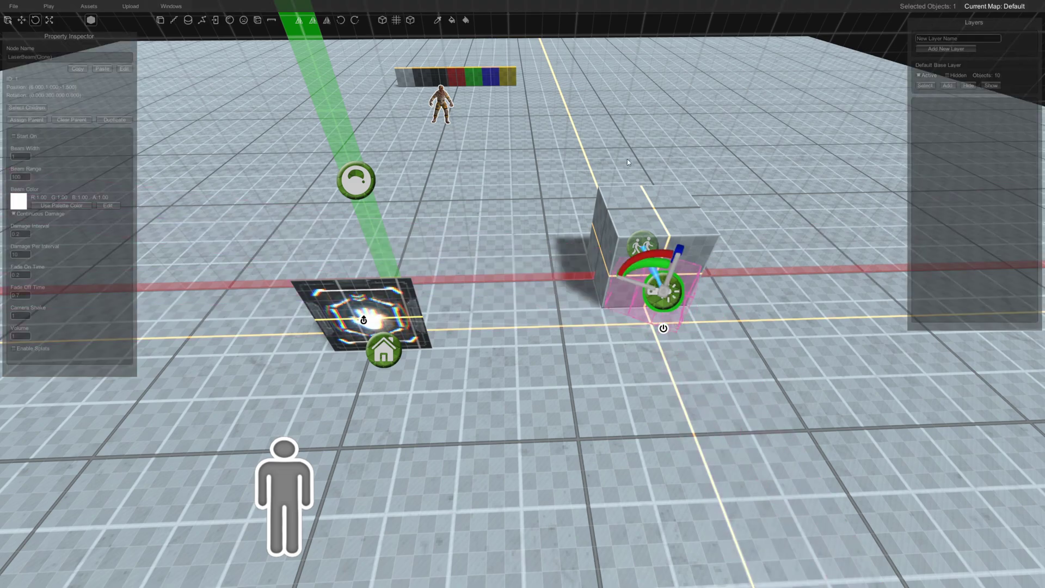
pyautogui.press('w')
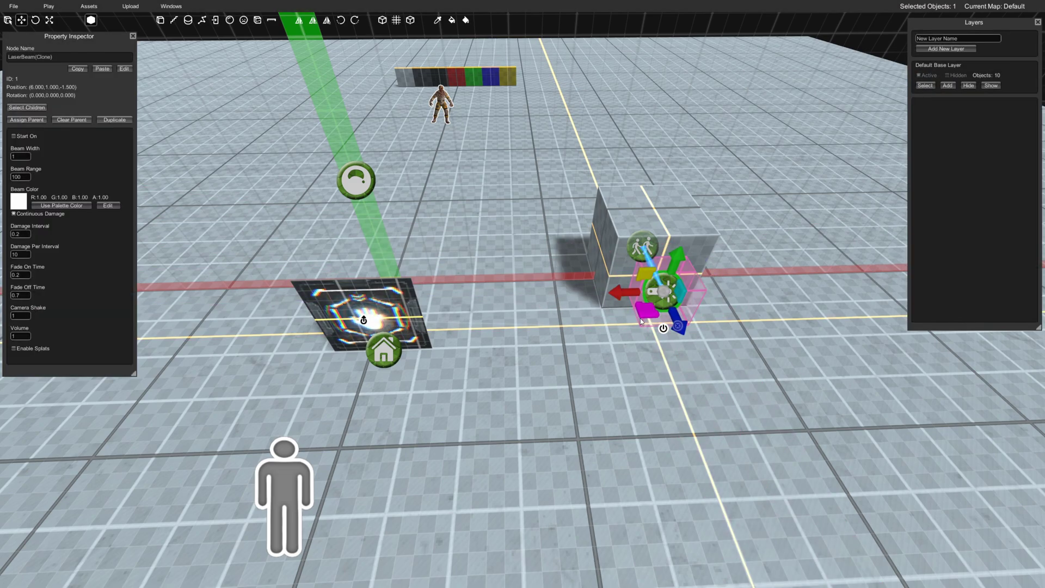
# Move the LaserBeam node to the opposite side of the box, at position 6, 1, 1.25.
pyautogui.moveTo(678, 326); pyautogui.dragTo(639, 241)
pyautogui.press('a')
pyautogui.moveTo(626, 253)
pyautogui.mouseDown(button='right')
pyautogui.moveTo(611, 237)
pyautogui.moveTo(629, 261)
pyautogui.mouseUp(button='right')
pyautogui.press('d')
pyautogui.moveTo(657, 338); pyautogui.dragTo(482, 286, button='right')
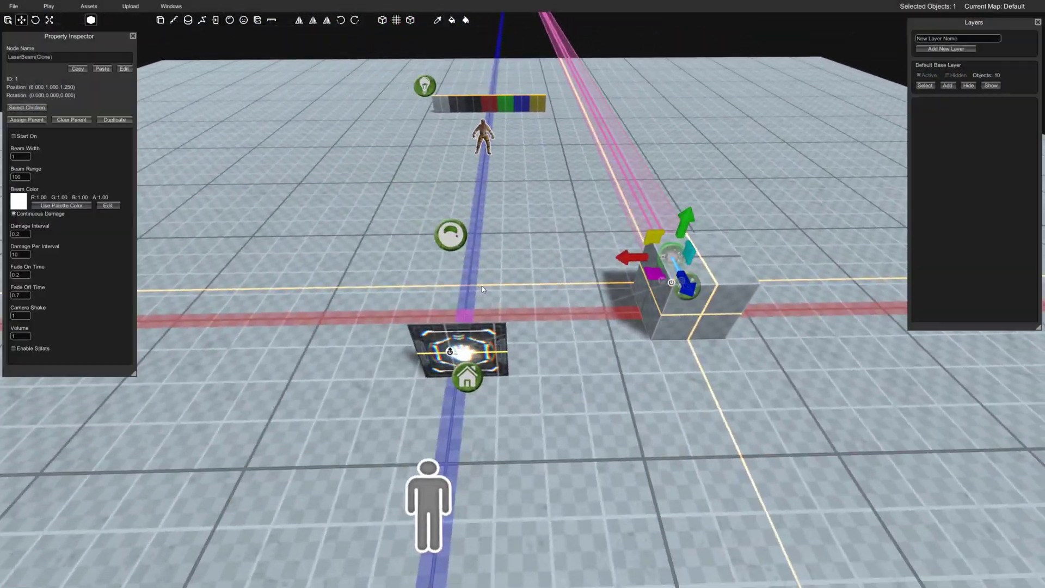
# Play the map and walk around the box to examine the laser beam, ending the playtest.
pyautogui.click(14, 136)
pyautogui.click(48, 7)
pyautogui.click(62, 19)
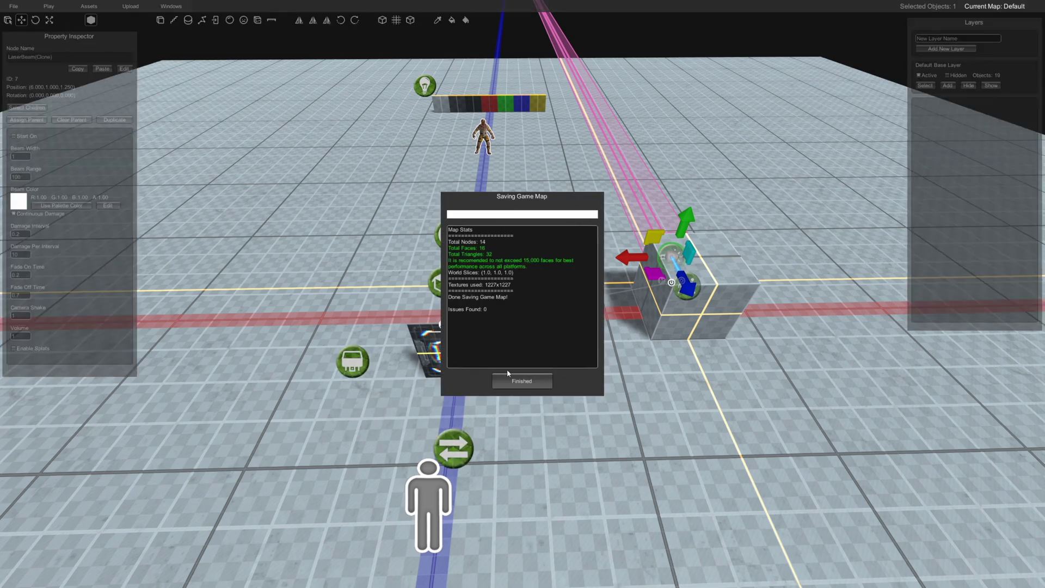
pyautogui.click(522, 380)
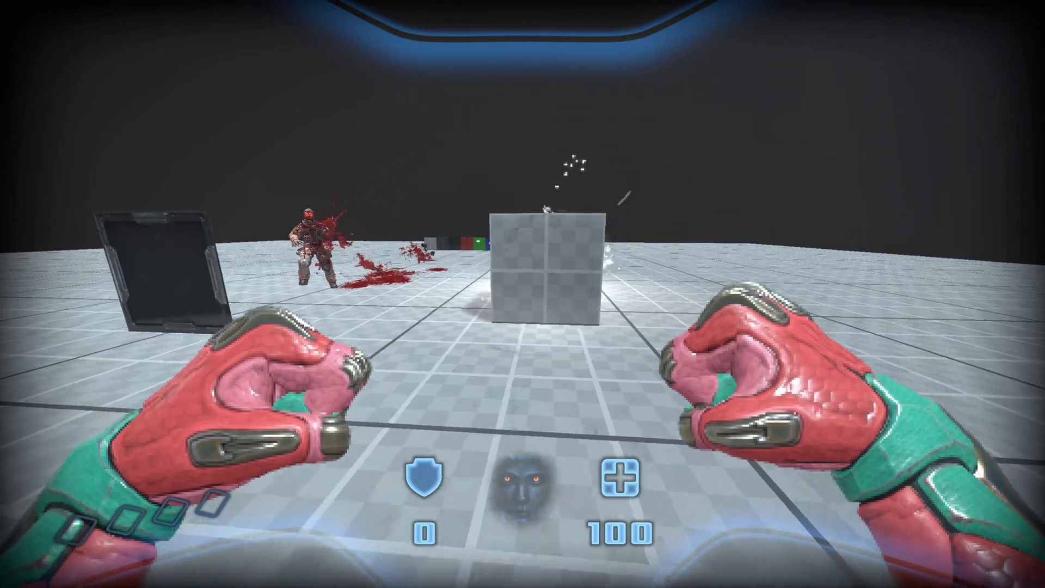
pyautogui.press('w')
pyautogui.press('s')
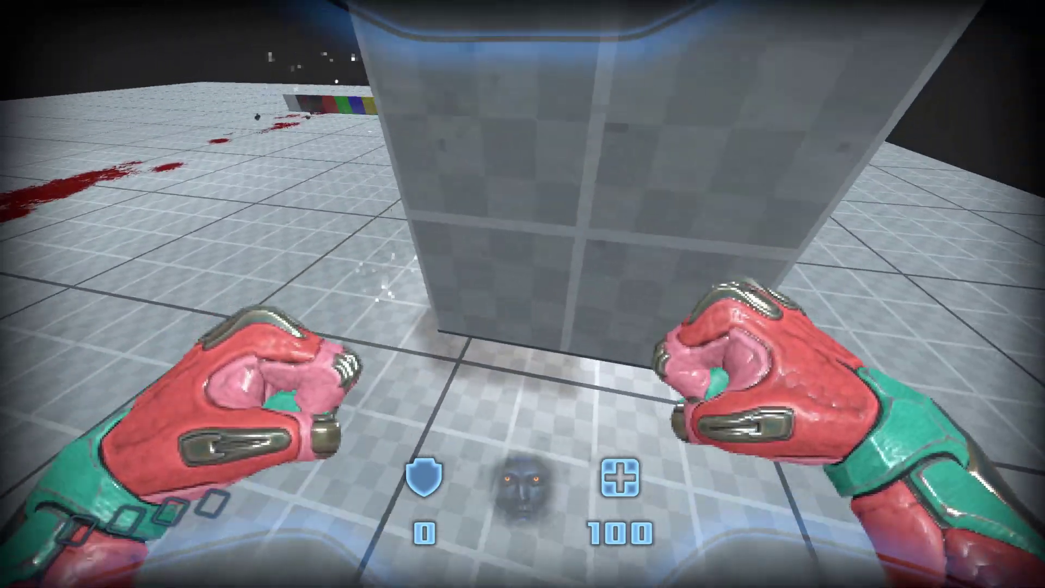
pyautogui.press('w')
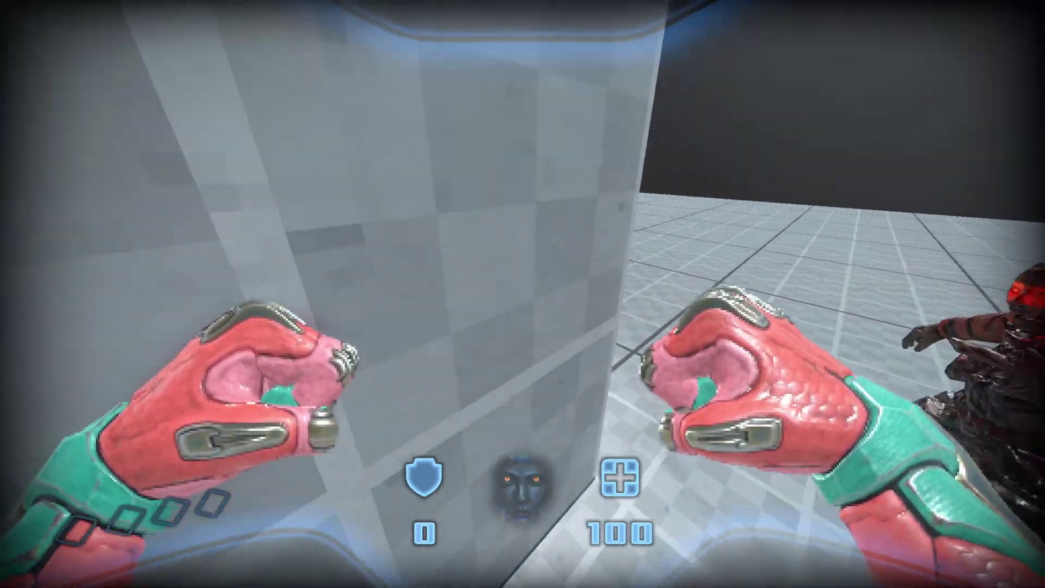
pyautogui.press('Escape')
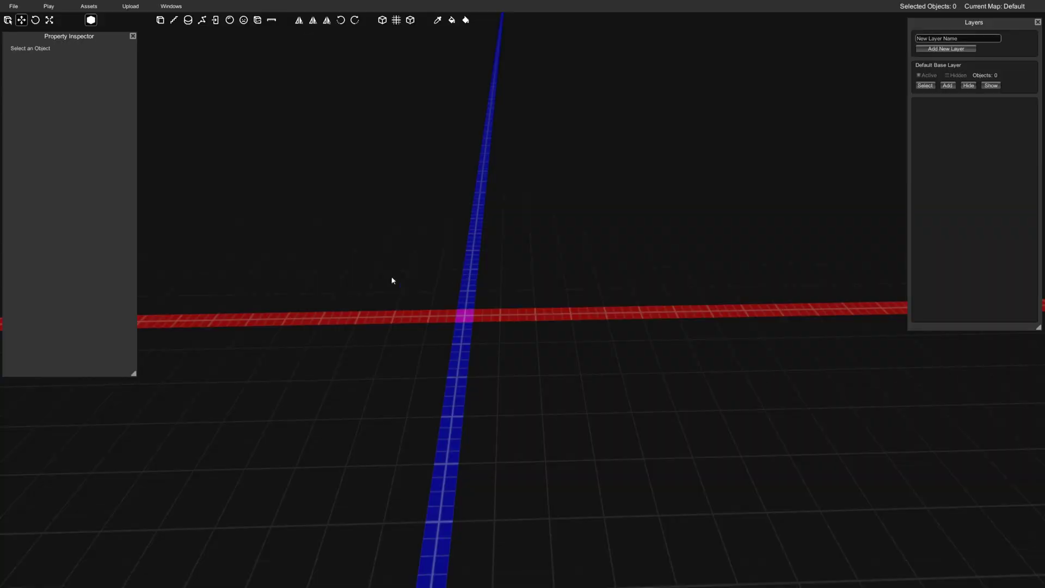
# Adjust the FollowTarget node's position axis locks and play the map again.
pyautogui.click(688, 284)
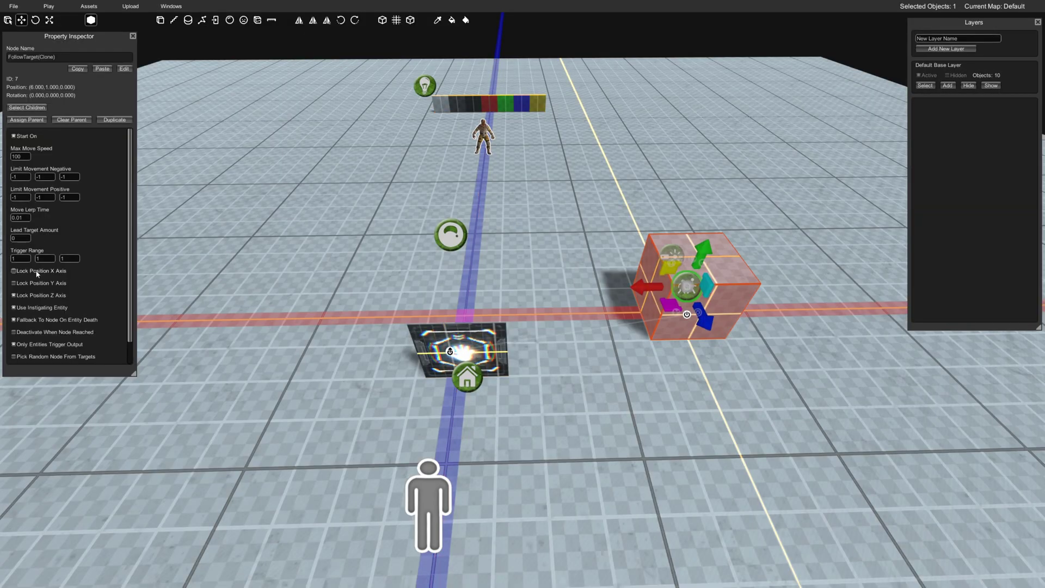
pyautogui.click(48, 5)
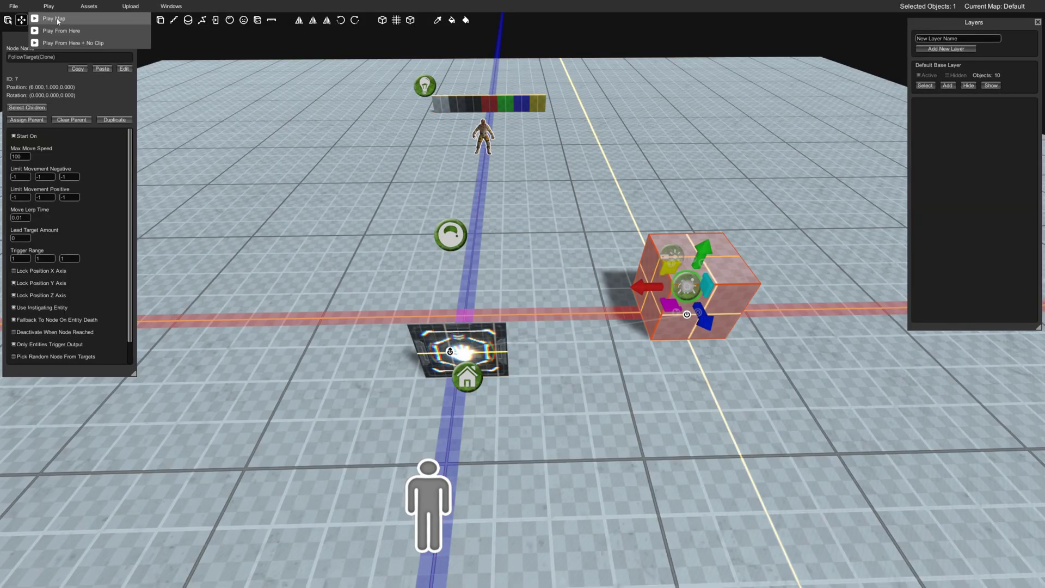
pyautogui.click(52, 20)
pyautogui.click(518, 380)
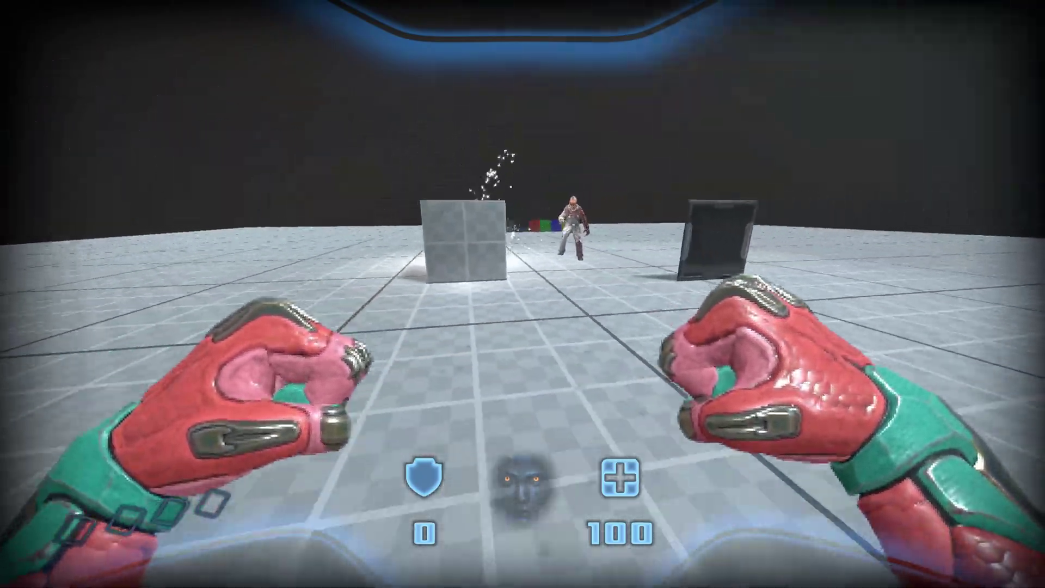
# Walk into the laser beam to test its damage on the player, ending the playtest.
pyautogui.press('w')
pyautogui.press('s')
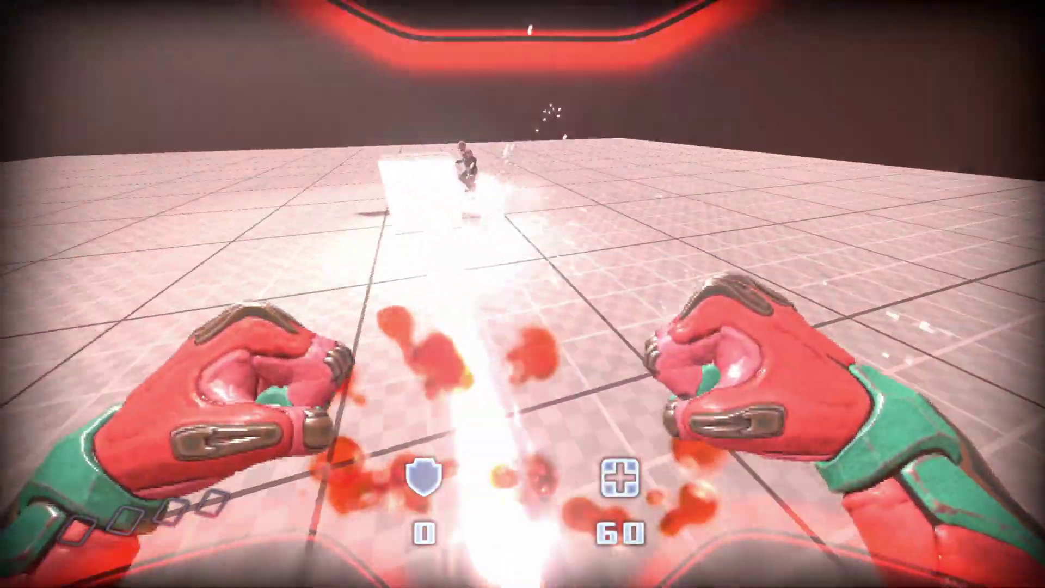
pyautogui.press('w')
pyautogui.press('space')
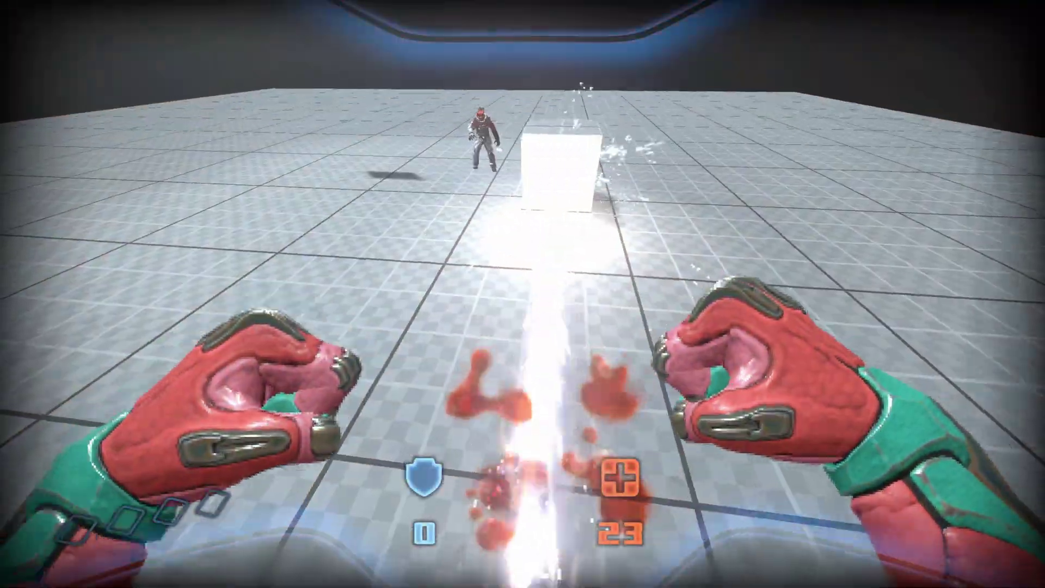
pyautogui.press('w')
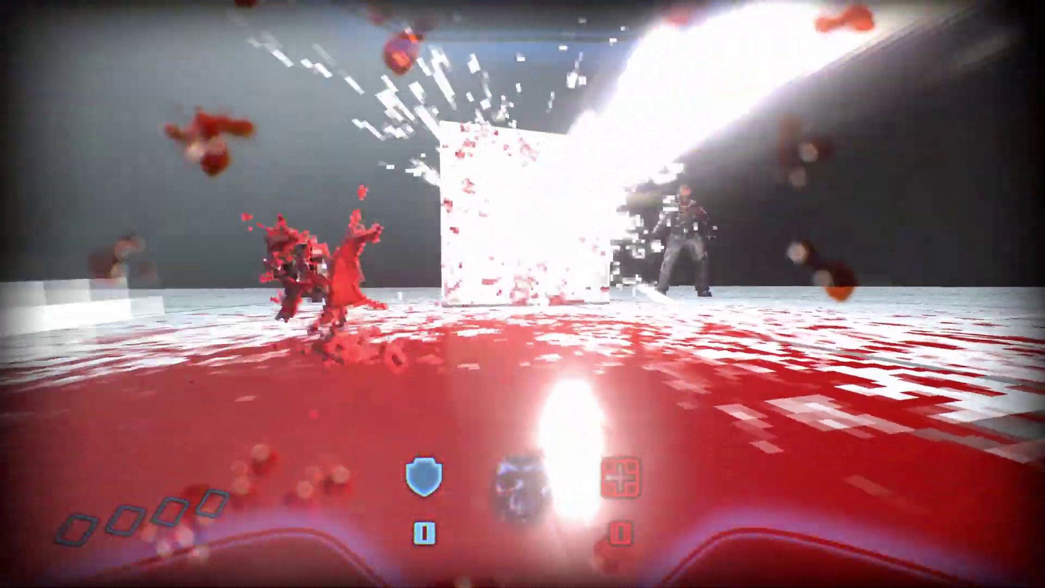
pyautogui.press('Escape')
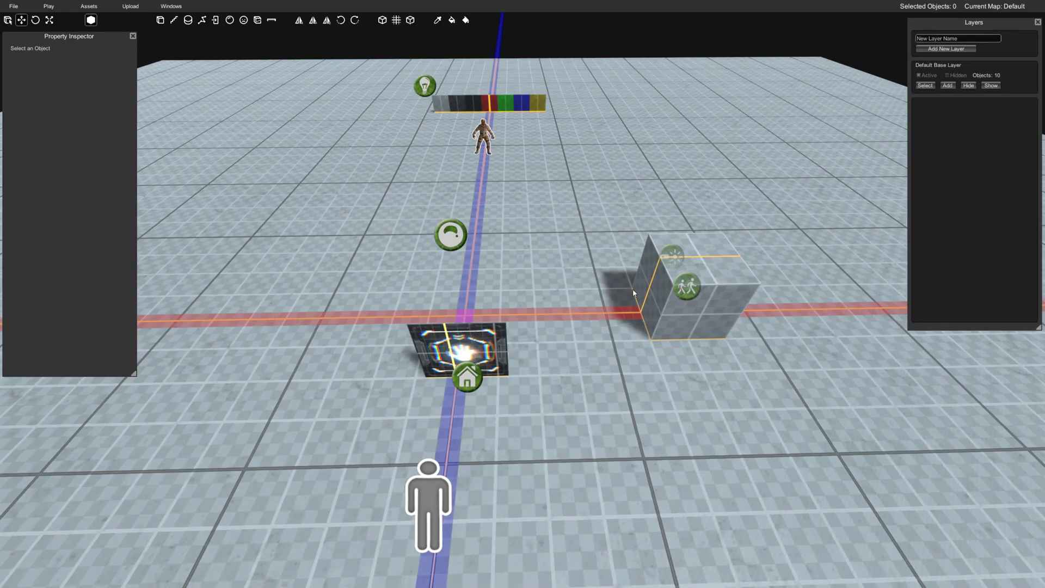
# Add a LookAtTarget node from the Movement function nodes to the open floor beside the box.
pyautogui.press('w')
pyautogui.press('d')
pyautogui.moveTo(535, 303); pyautogui.dragTo(619, 363, button='right')
pyautogui.press('s')
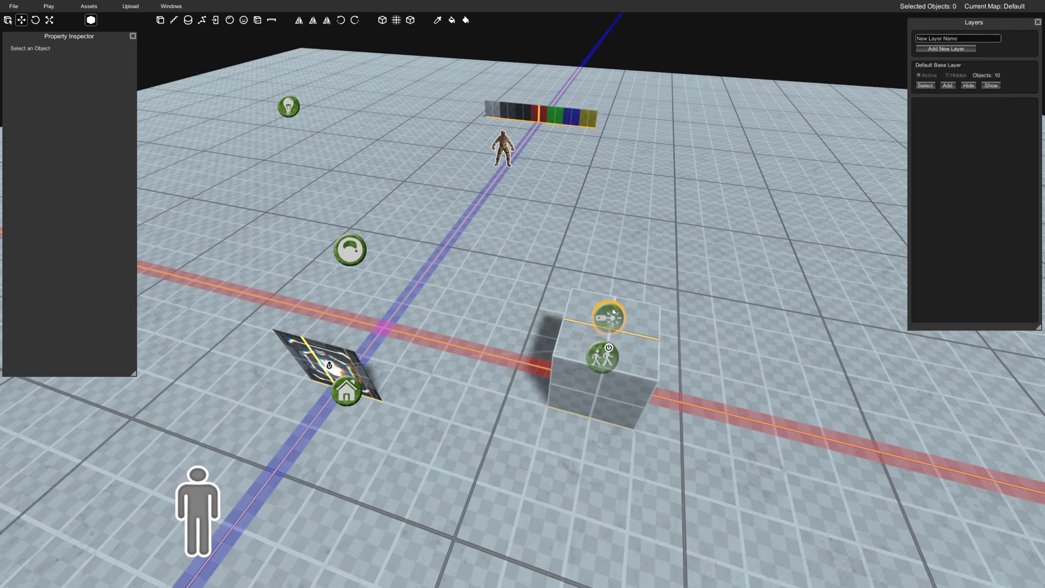
pyautogui.click(613, 311)
pyautogui.moveTo(613, 312); pyautogui.dragTo(341, 260, button='right')
pyautogui.moveTo(459, 226); pyautogui.dragTo(472, 258, button='right')
pyautogui.click(83, 5)
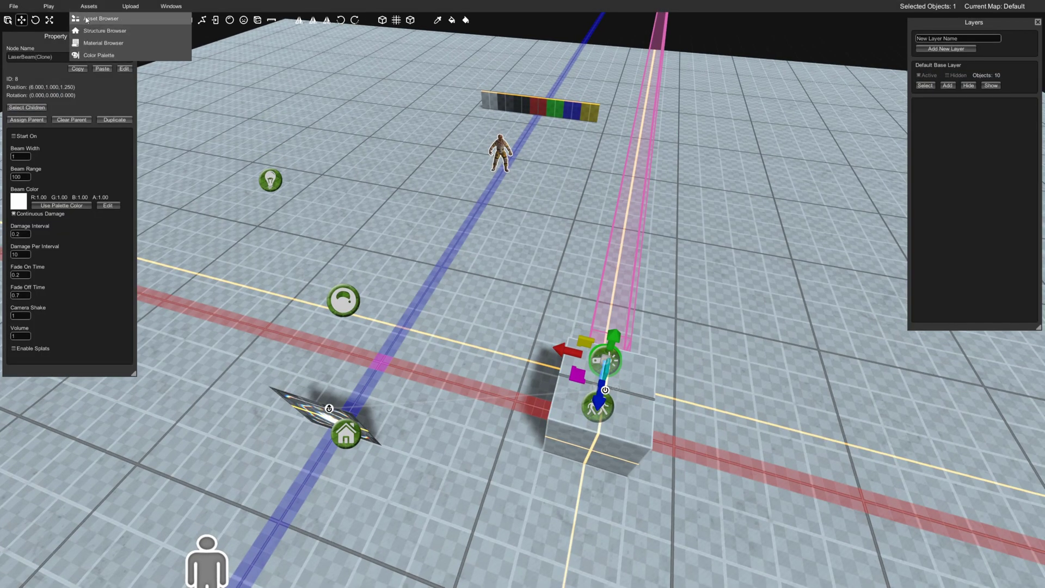
pyautogui.click(86, 19)
pyautogui.click(62, 108)
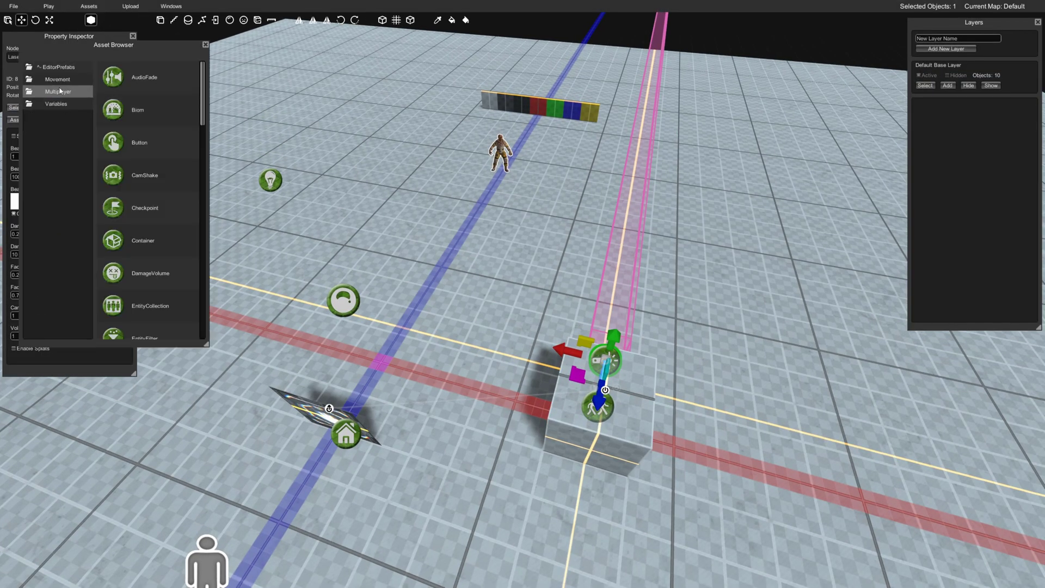
pyautogui.click(62, 81)
pyautogui.moveTo(138, 125); pyautogui.dragTo(749, 413)
pyautogui.moveTo(749, 413); pyautogui.dragTo(507, 361, button='right')
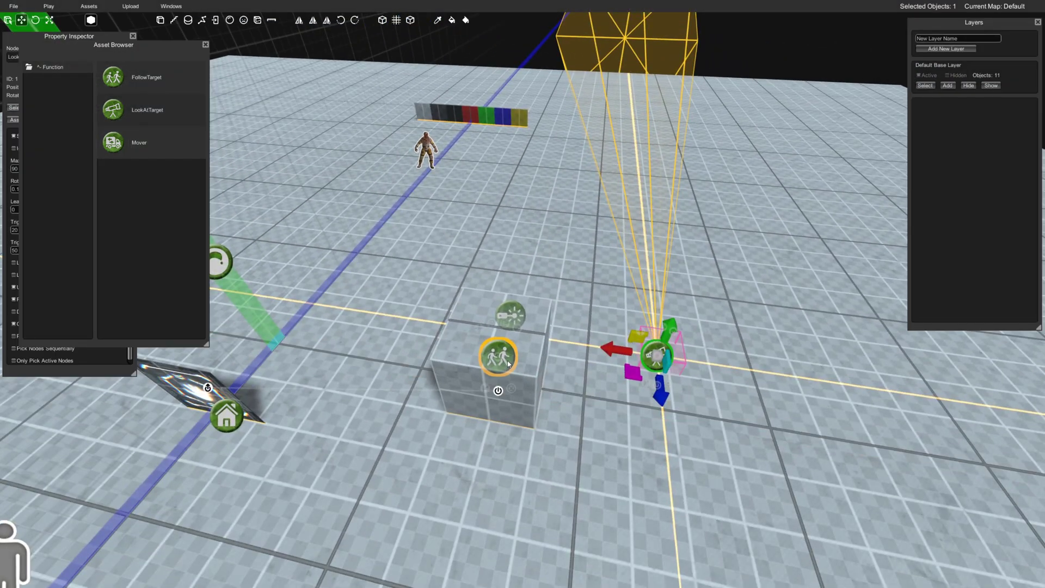
# Parent the LookAtTarget node to the FollowTarget node.
pyautogui.click(540, 343)
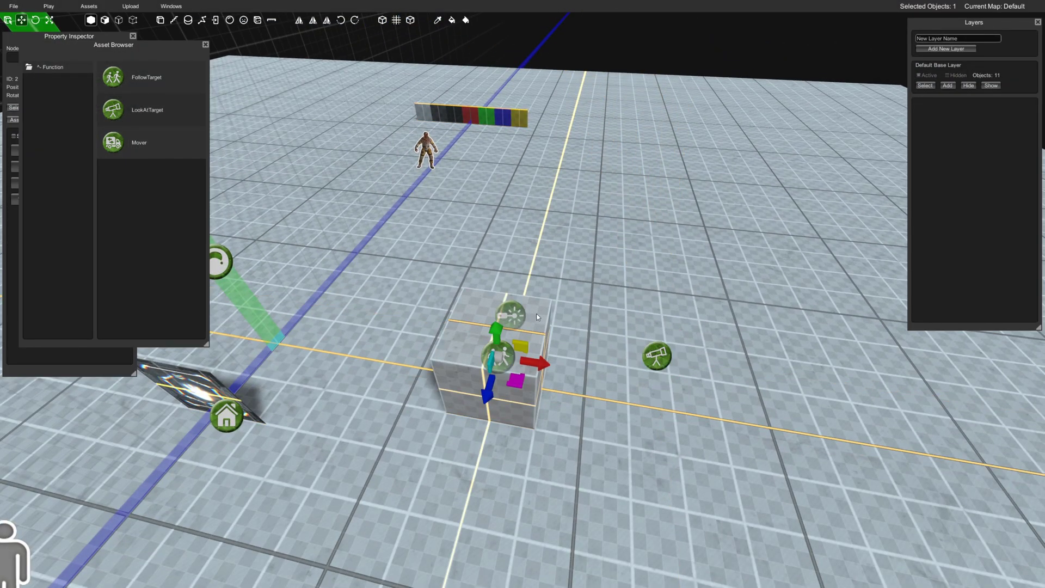
pyautogui.keyDown('shift'); pyautogui.click(517, 305); pyautogui.keyUp('shift')
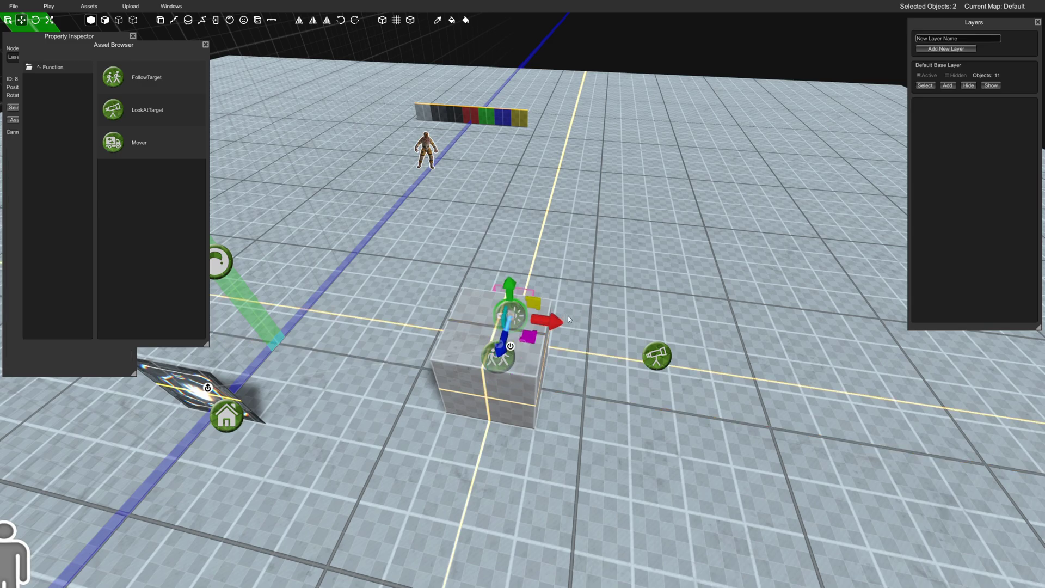
pyautogui.rightClick(657, 357)
pyautogui.click(657, 357)
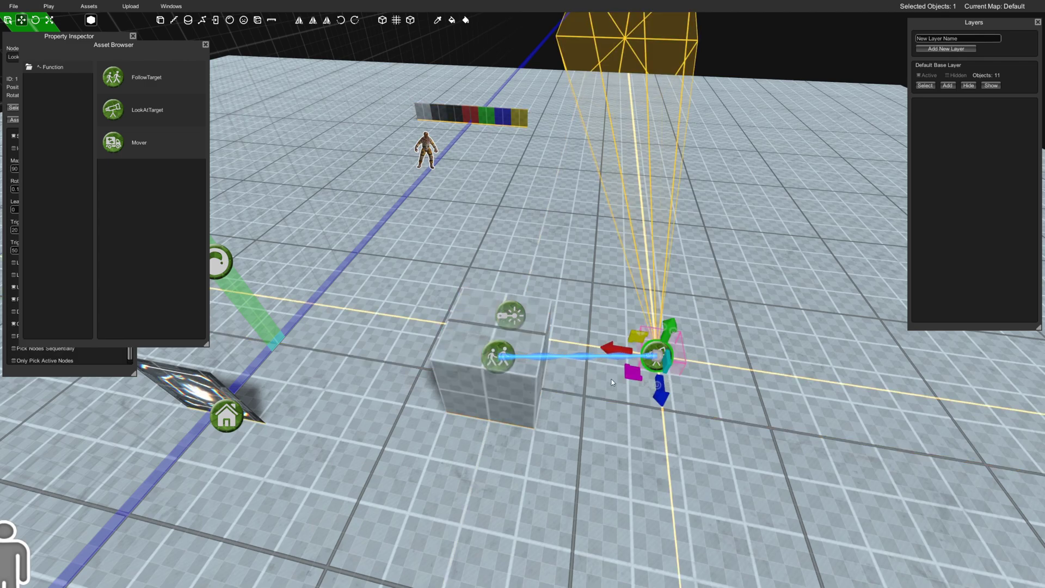
# Move the LookAtTarget node in line with the laser beam, just beyond the box at position 6, 1, 3.
pyautogui.moveTo(632, 373); pyautogui.dragTo(465, 401)
pyautogui.moveTo(599, 361); pyautogui.dragTo(508, 306, button='right')
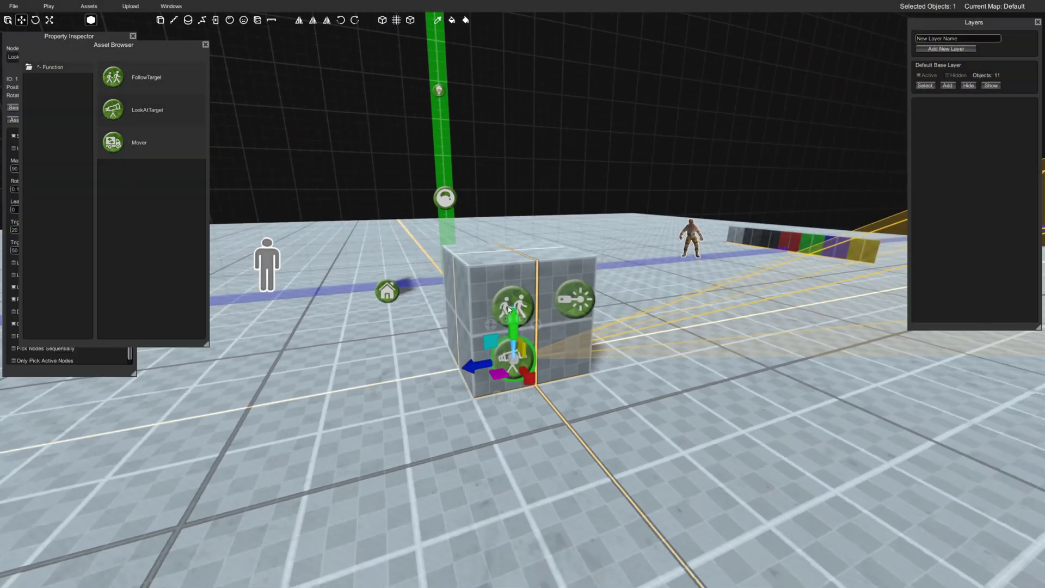
pyautogui.moveTo(512, 323); pyautogui.dragTo(512, 268)
pyautogui.moveTo(489, 309); pyautogui.dragTo(605, 306)
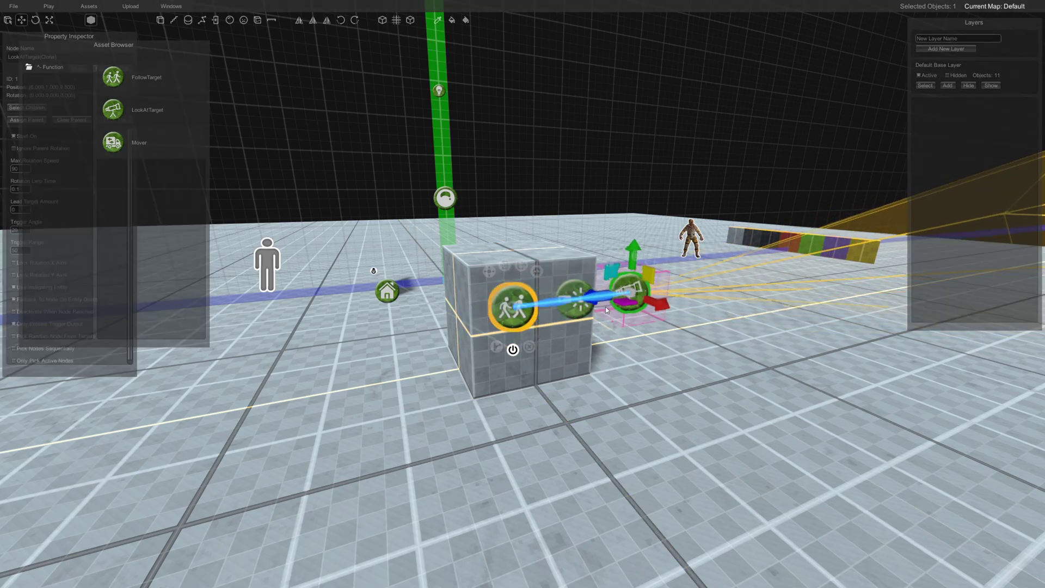
pyautogui.moveTo(614, 306); pyautogui.dragTo(644, 350, button='right')
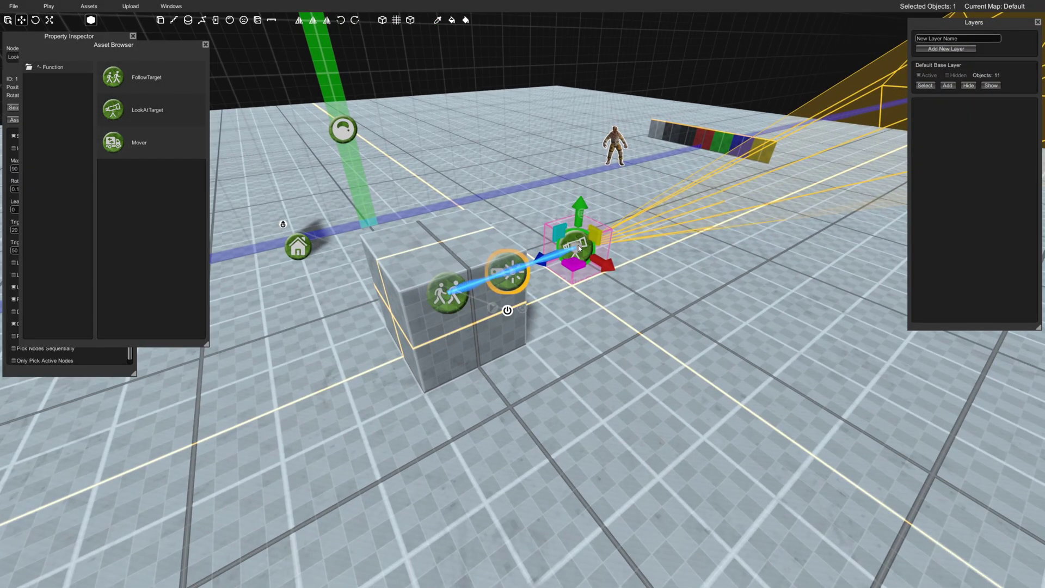
pyautogui.click(205, 46)
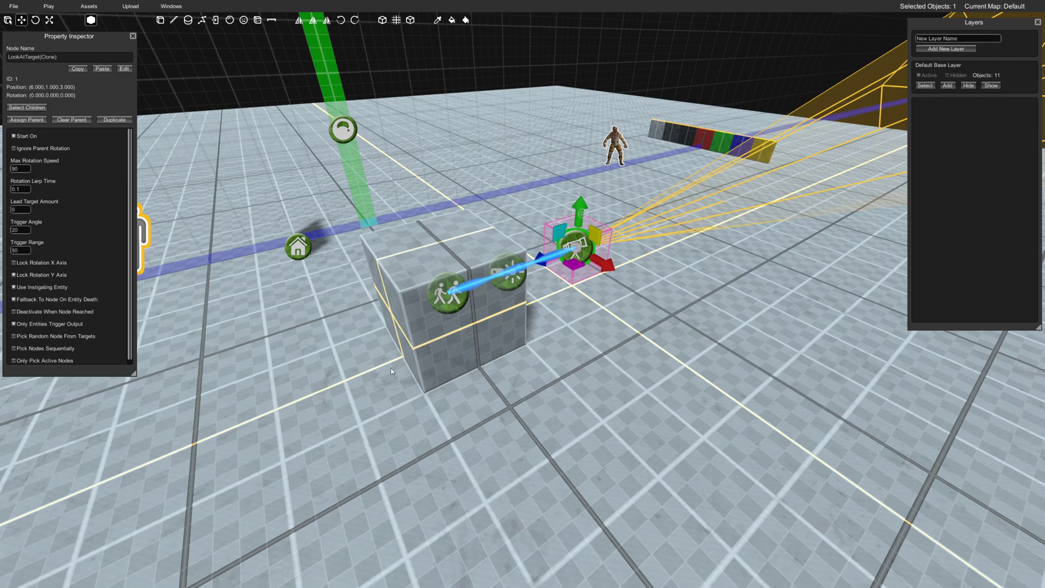
pyautogui.press('w')
pyautogui.moveTo(577, 263); pyautogui.dragTo(684, 432, button='right')
pyautogui.moveTo(662, 244); pyautogui.dragTo(552, 309, button='right')
pyautogui.press('w')
pyautogui.press('a')
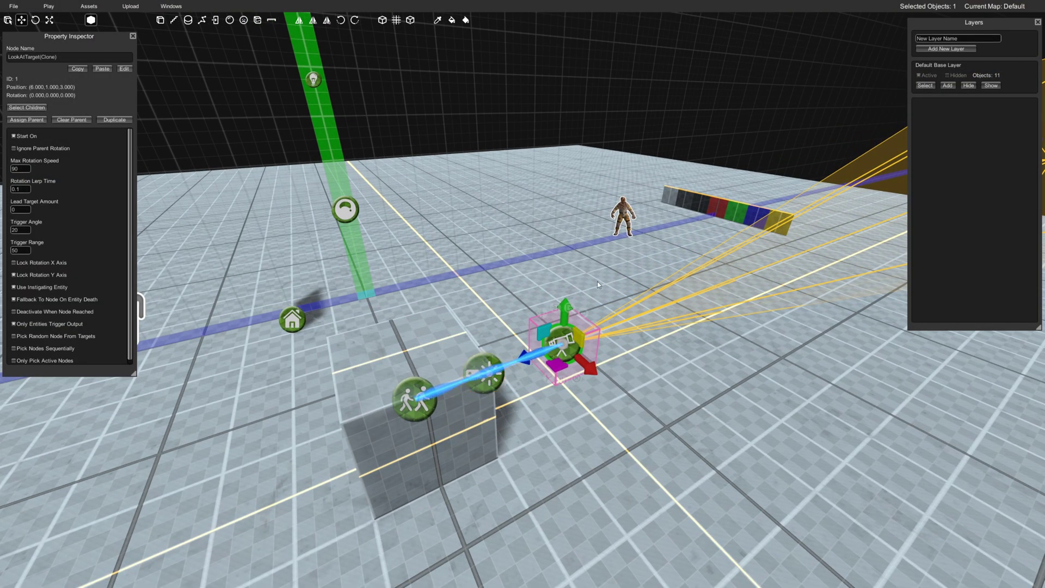
pyautogui.moveTo(611, 214); pyautogui.dragTo(677, 256, button='right')
pyautogui.press('e')
# Add a Trigger node on the floor between the box and the zombie, at position 0, 0, 4.25.
pyautogui.click(93, 9)
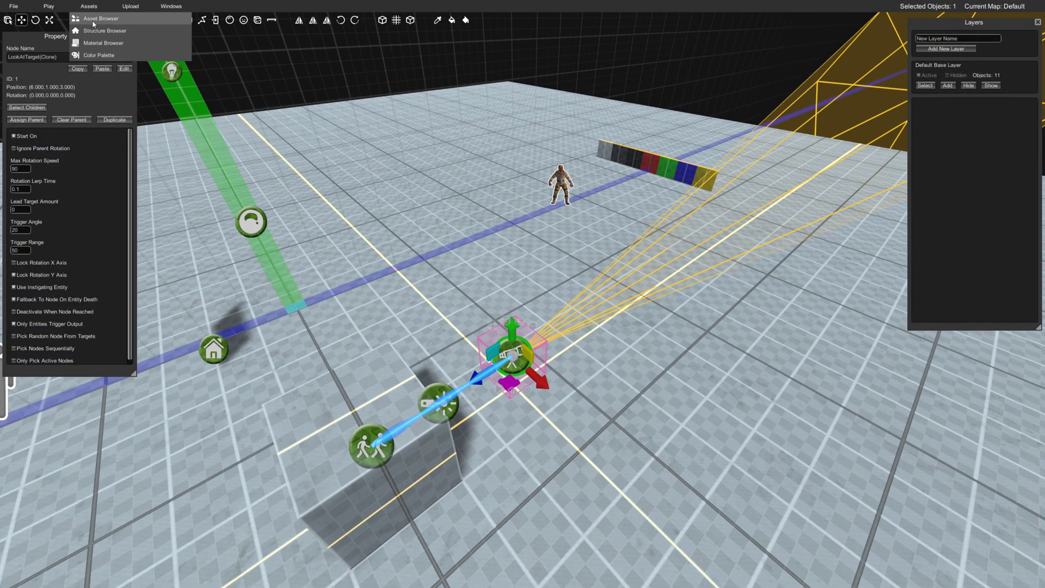
pyautogui.click(472, 271)
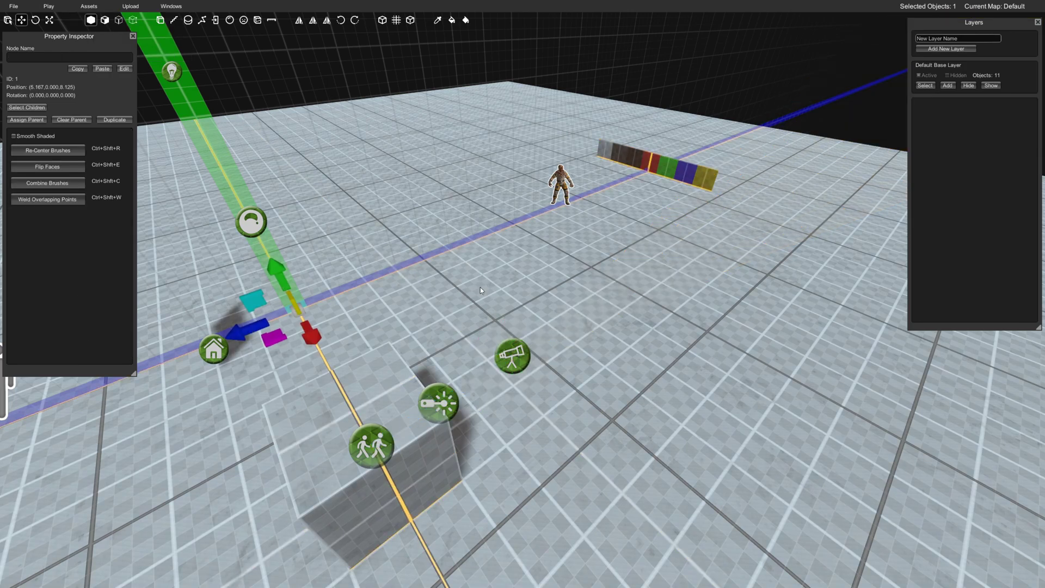
pyautogui.press('t')
pyautogui.moveTo(489, 280); pyautogui.dragTo(426, 279)
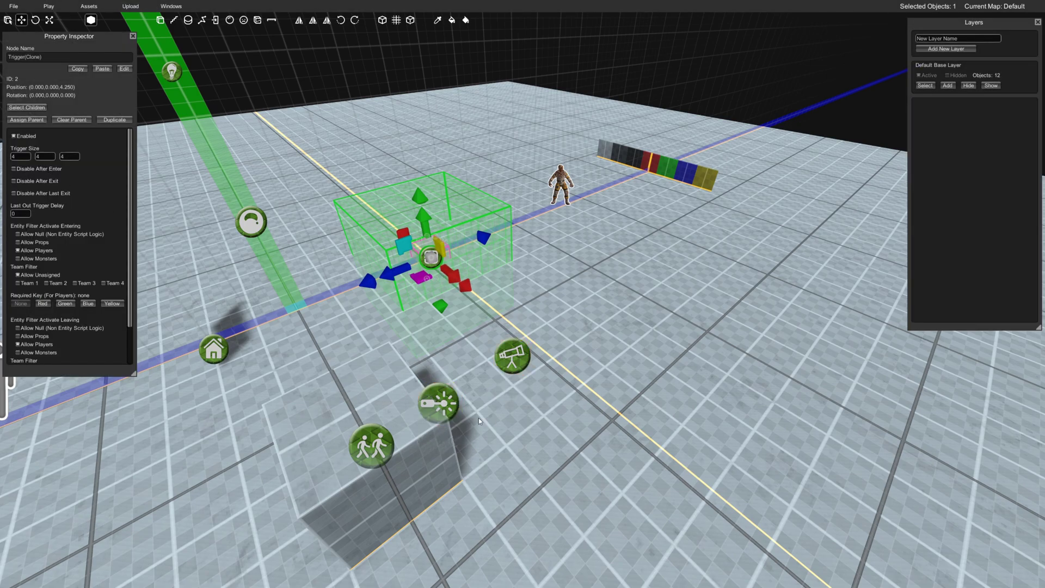
# Connect the Trigger's enter output to the laser's power input and let monsters instead of players activate it on entering.
pyautogui.click(455, 405)
pyautogui.moveTo(419, 239); pyautogui.dragTo(438, 444)
pyautogui.press('q')
pyautogui.moveTo(208, 341); pyautogui.dragTo(438, 444)
pyautogui.click(429, 256)
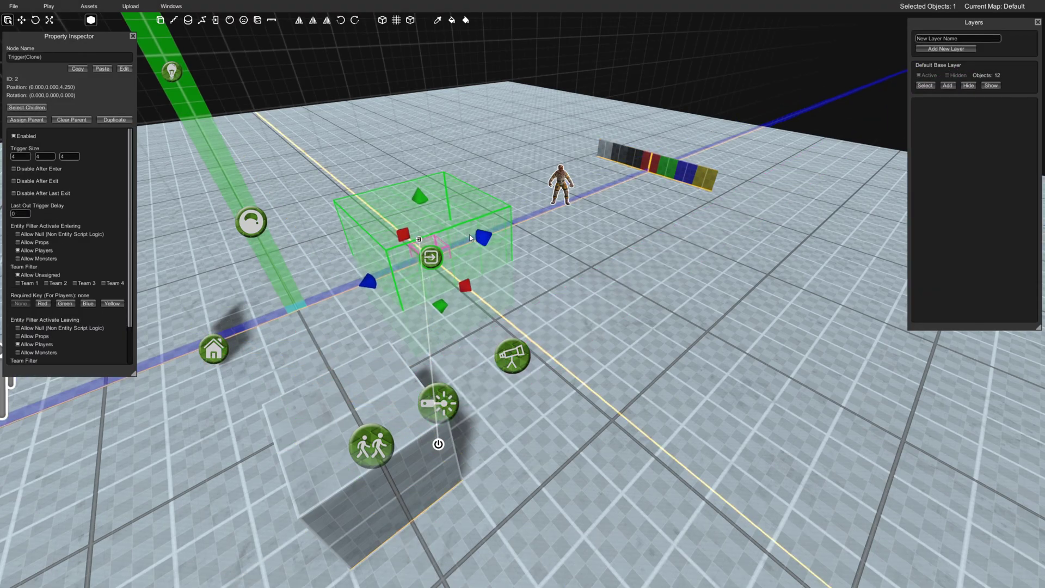
pyautogui.click(39, 259)
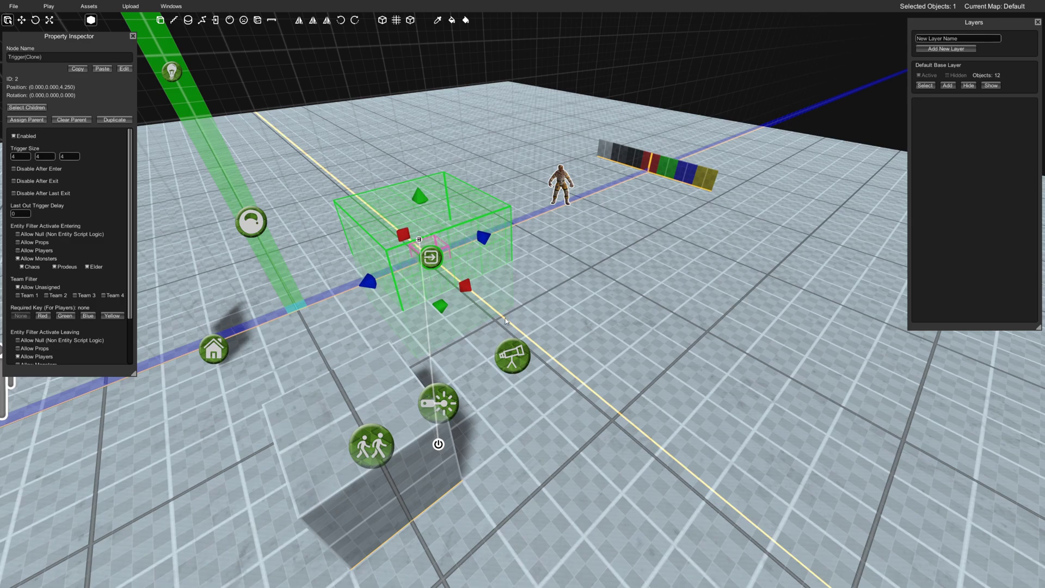
# Parent the Trigger to the FollowTarget node and move it onto the box at position 6, 1, 0.
pyautogui.moveTo(439, 243); pyautogui.dragTo(447, 249, button='right')
pyautogui.press('w')
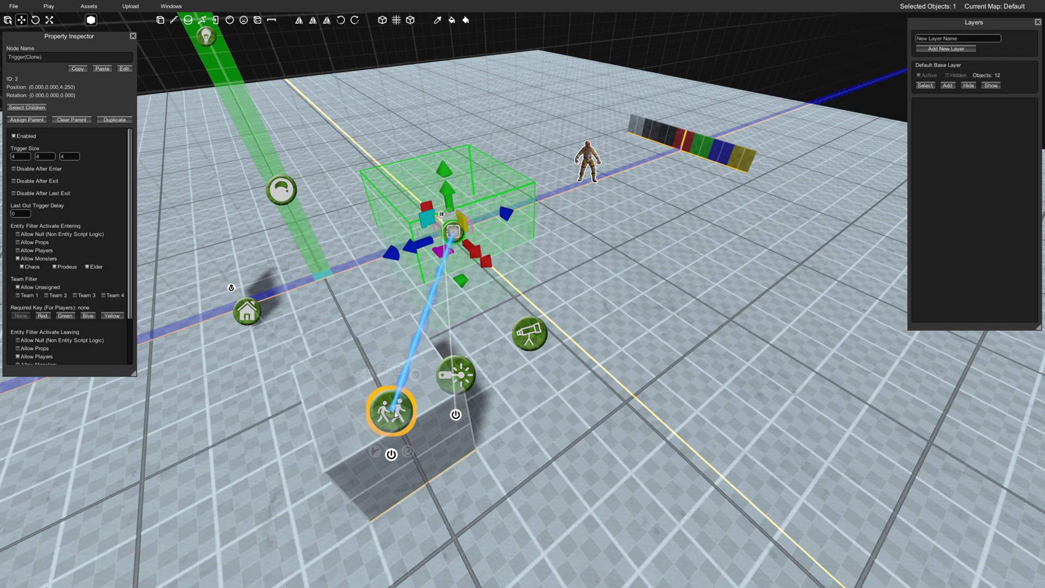
pyautogui.moveTo(395, 410); pyautogui.dragTo(382, 487)
# Extend the Trigger volume upward to a height of 6.25 and deselect it.
pyautogui.moveTo(442, 384); pyautogui.dragTo(419, 322, button='right')
pyautogui.moveTo(441, 299); pyautogui.dragTo(439, 203)
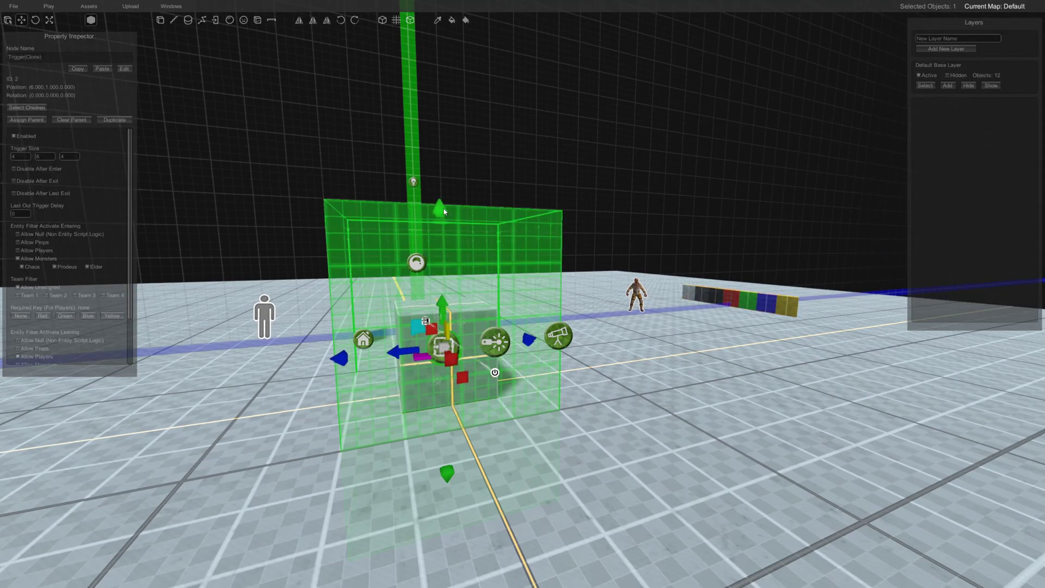
pyautogui.moveTo(444, 209); pyautogui.dragTo(544, 316, button='right')
pyautogui.press('Escape')
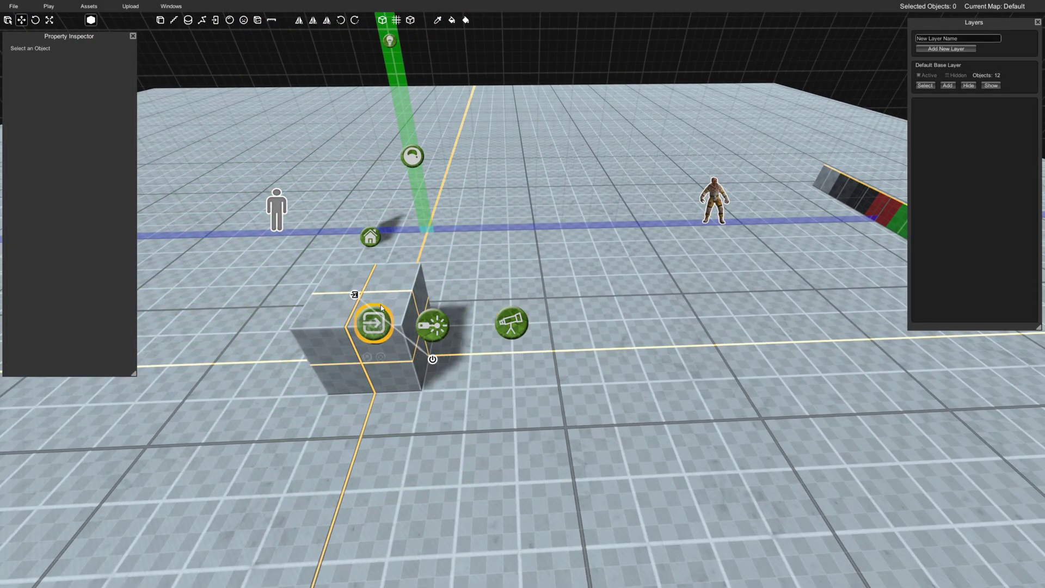
# Connect the Trigger's enter output to the LookAtTarget node's power input.
pyautogui.moveTo(441, 313); pyautogui.dragTo(469, 314, button='right')
pyautogui.click(534, 318)
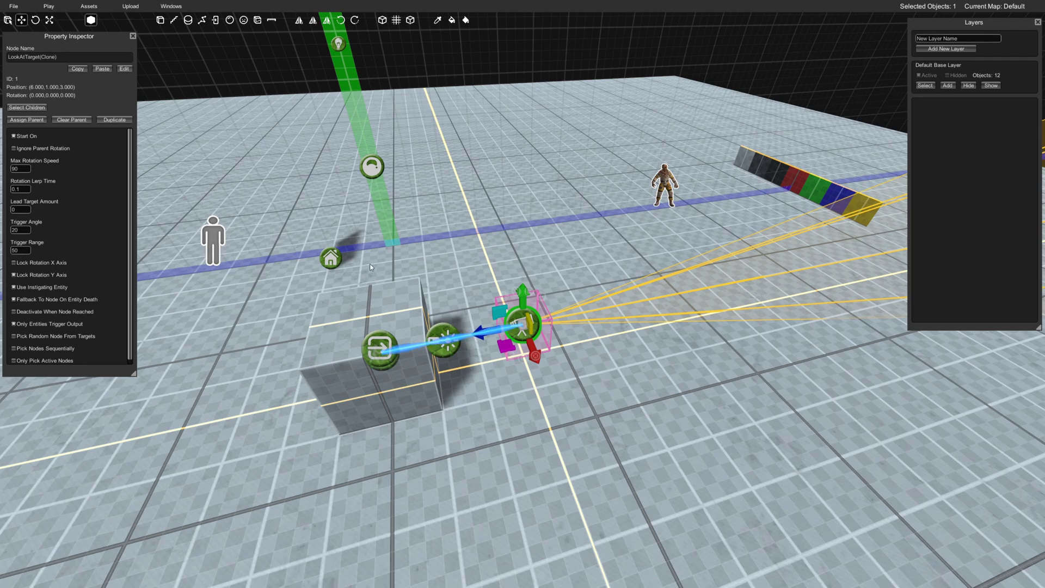
pyautogui.moveTo(380, 345)
pyautogui.moveTo(358, 317); pyautogui.dragTo(522, 358)
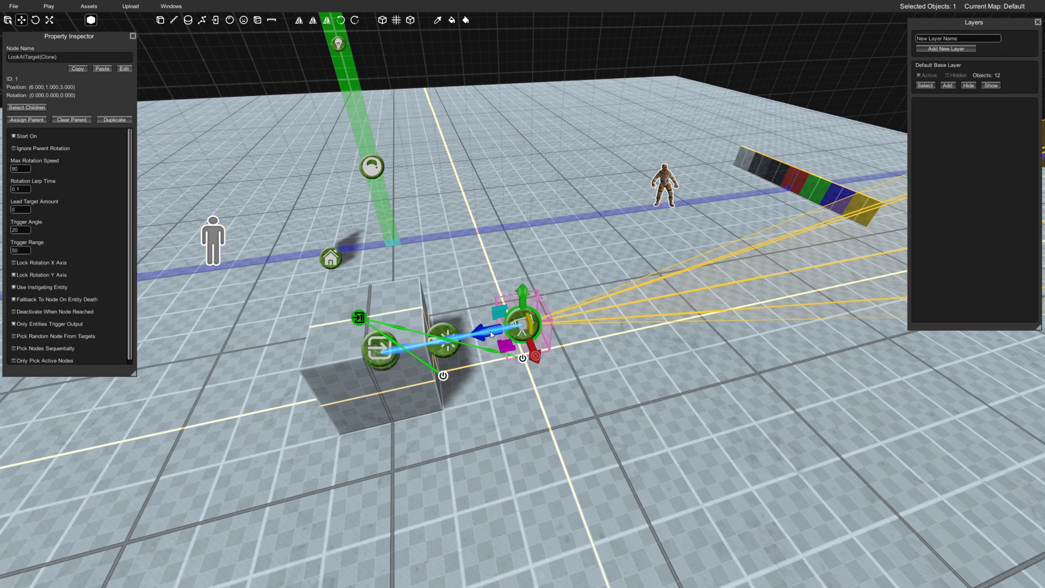
# Move the LookAtTarget node to the centre of the box at position 6, 1, 0 and save the map.
pyautogui.scroll(-1, 52, 323)
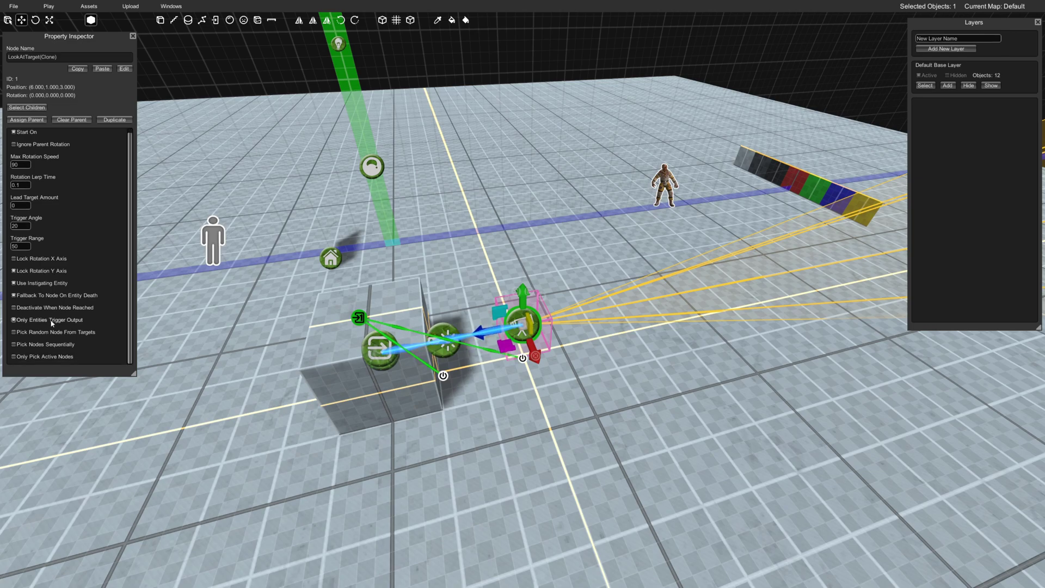
pyautogui.scroll(1, 50, 222)
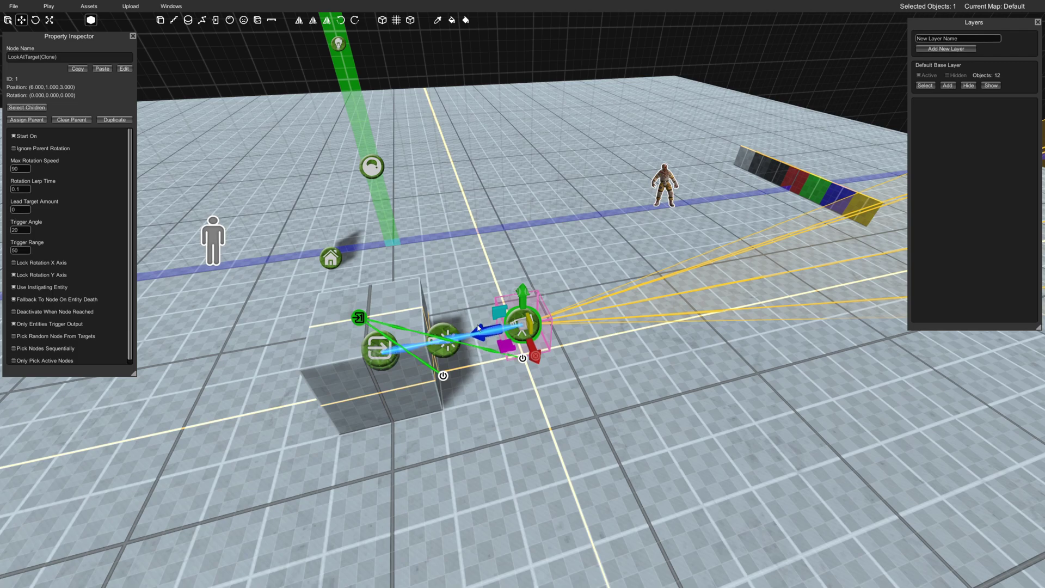
pyautogui.moveTo(478, 327); pyautogui.dragTo(333, 358)
pyautogui.rightClick(357, 202)
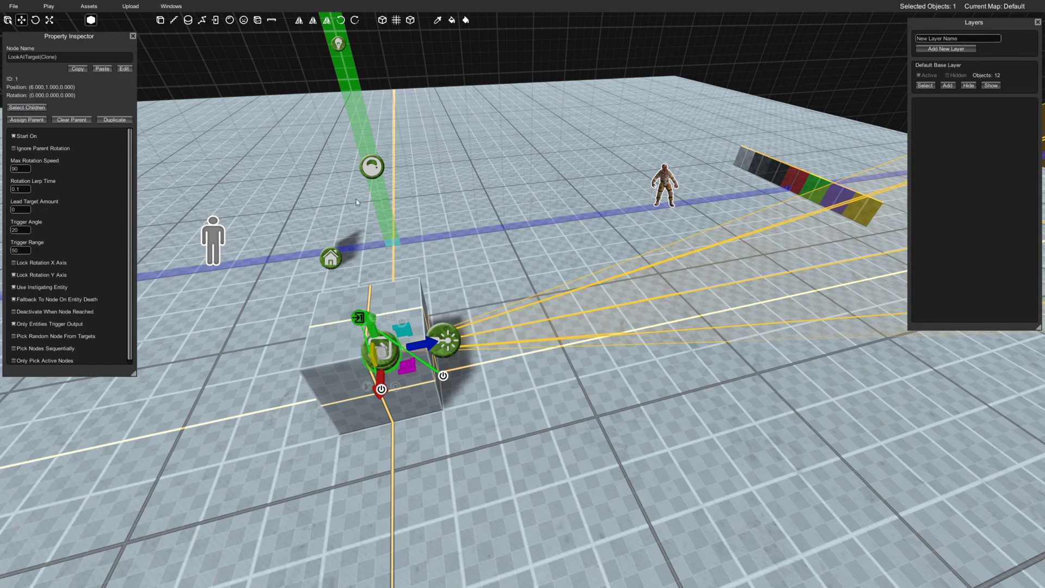
pyautogui.click(15, 6)
pyautogui.click(25, 30)
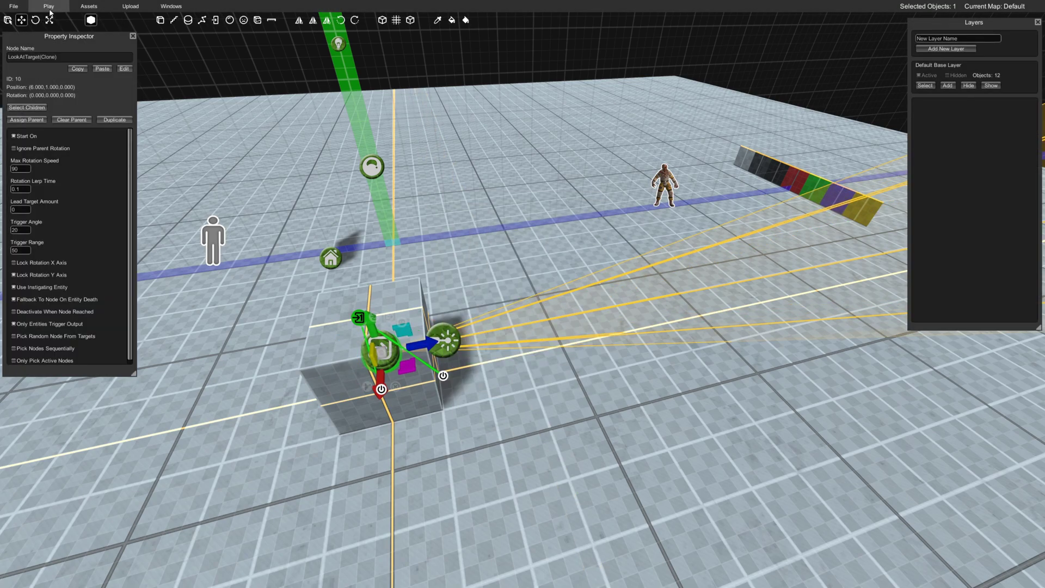
# Playtest the map by using the button and checking the box's laser against the approaching zombie, and return to the editor.
pyautogui.click(51, 7)
pyautogui.click(57, 19)
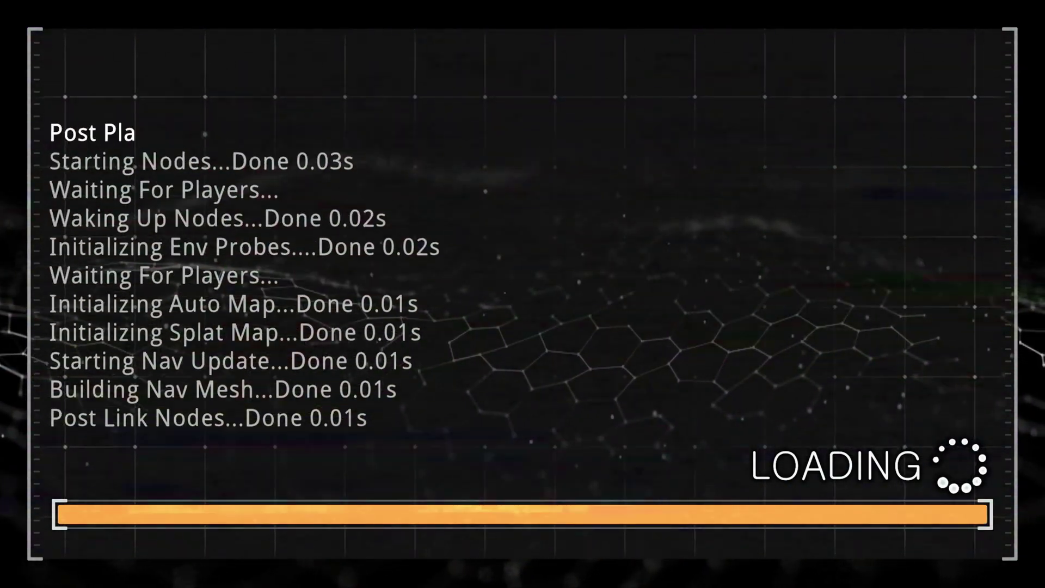
pyautogui.press('w')
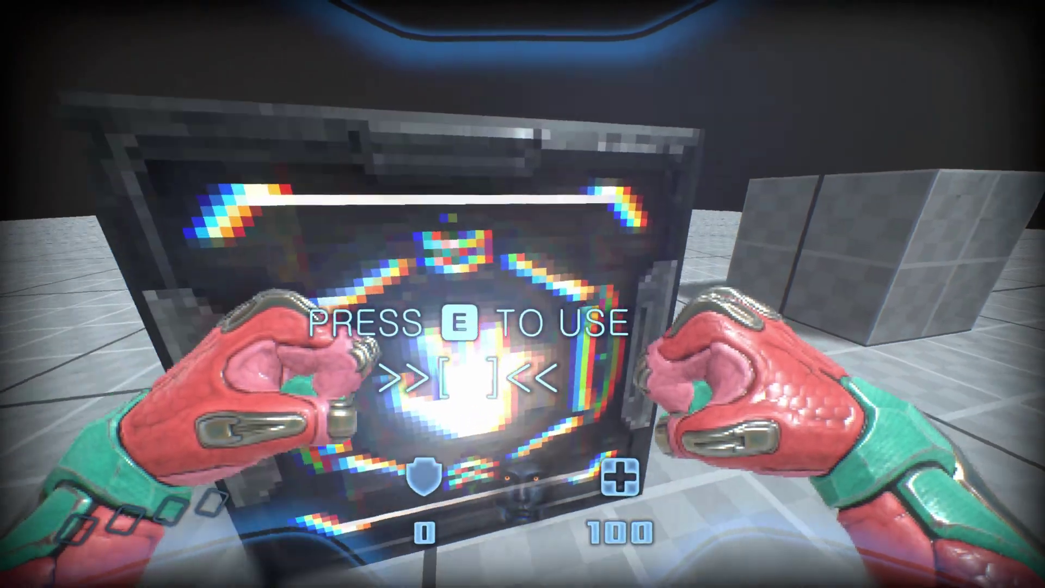
pyautogui.press('e')
pyautogui.press('s')
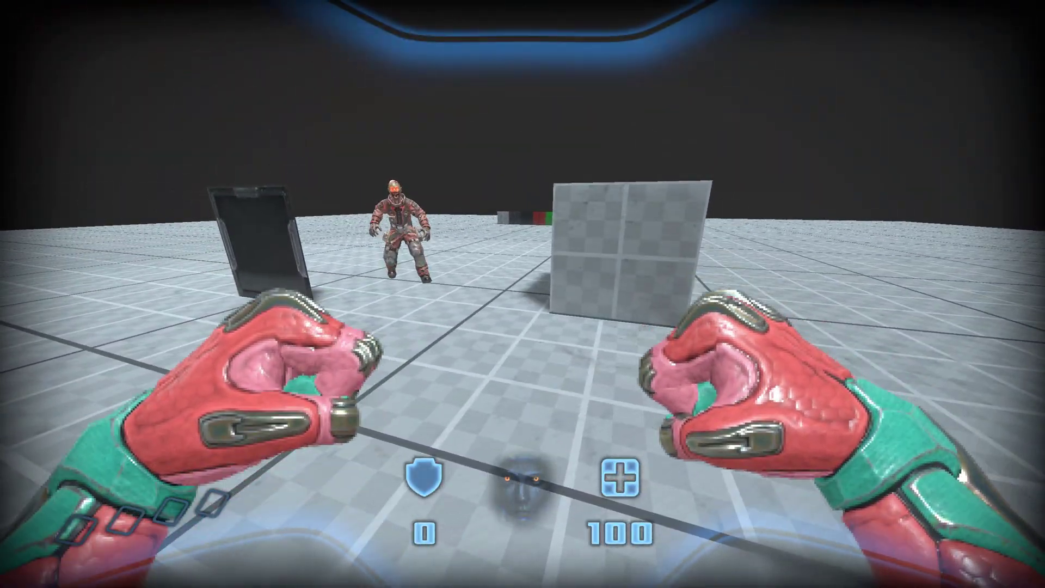
pyautogui.press('a')
pyautogui.press('a')
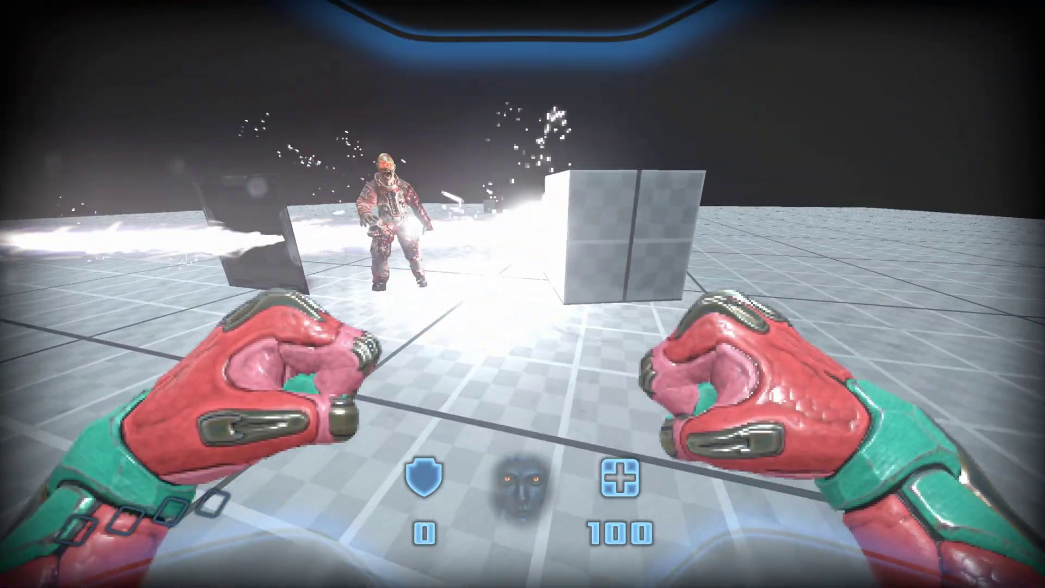
pyautogui.press('w')
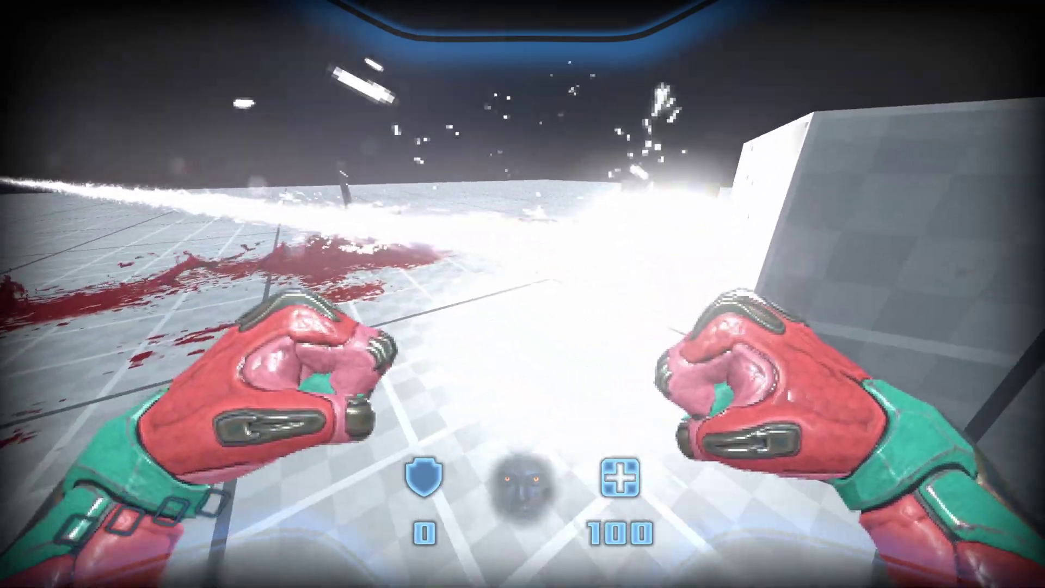
pyautogui.press('s')
pyautogui.press('Escape')
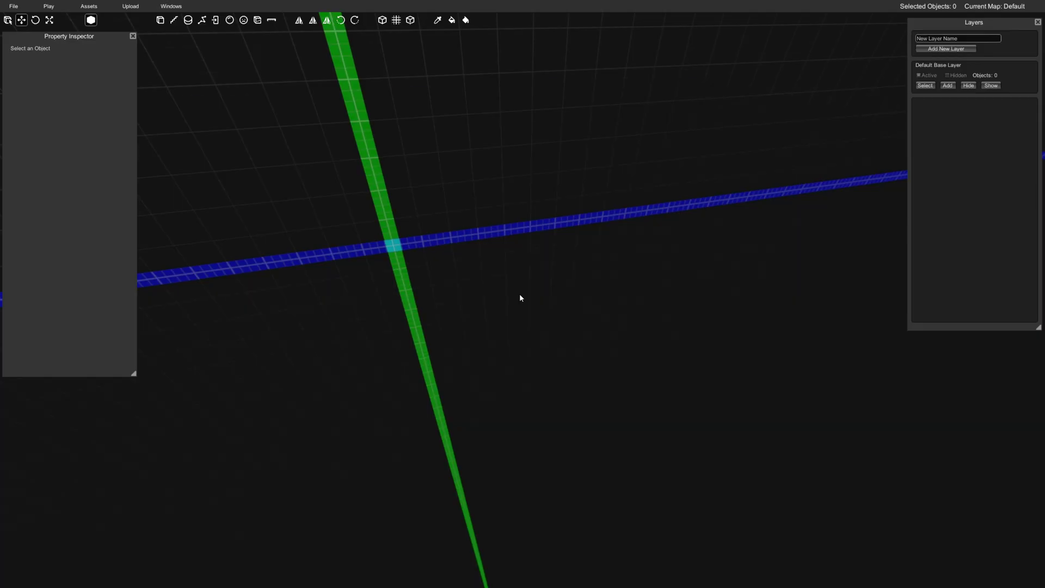
pyautogui.press('d')
pyautogui.moveTo(544, 294); pyautogui.dragTo(627, 306, button='right')
pyautogui.press('a')
pyautogui.press('e')
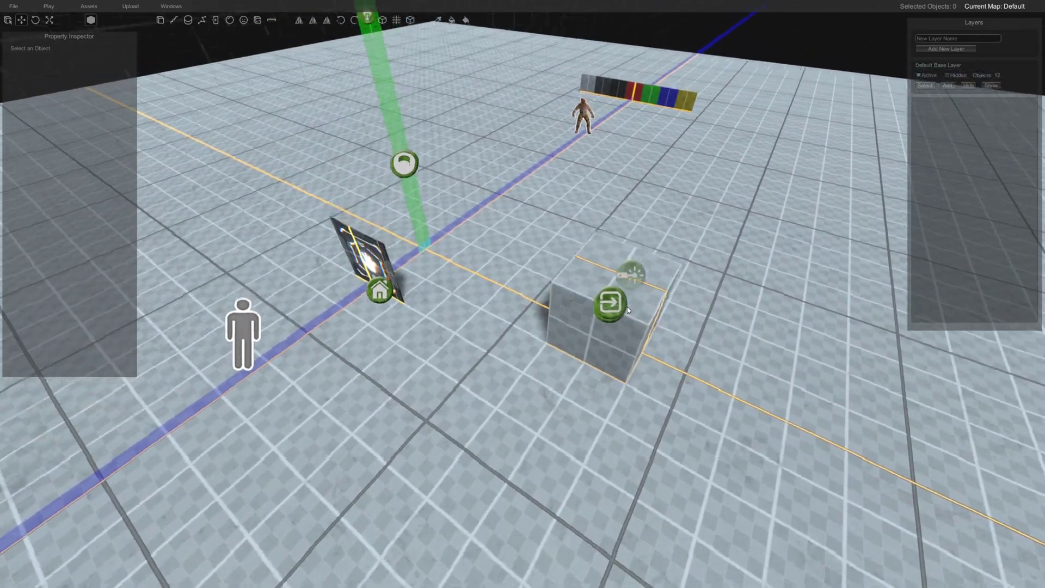
pyautogui.moveTo(536, 231); pyautogui.dragTo(759, 414)
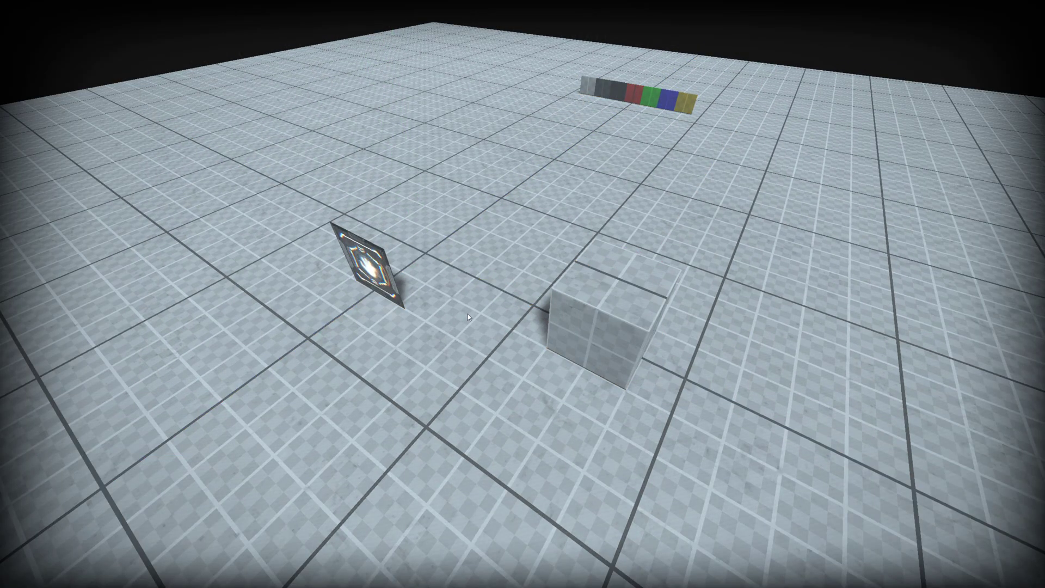
pyautogui.click(379, 301)
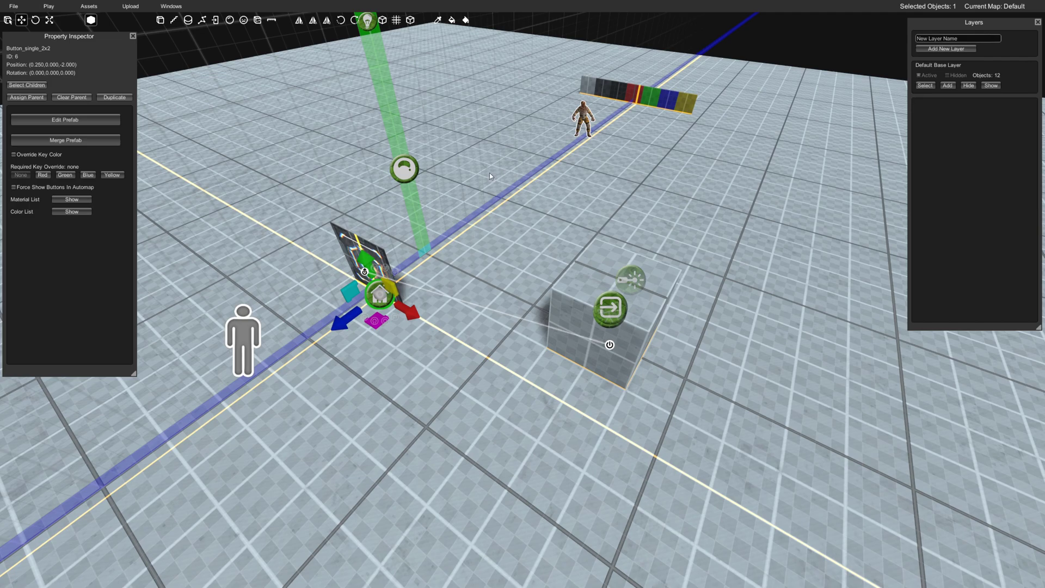
pyautogui.click(88, 6)
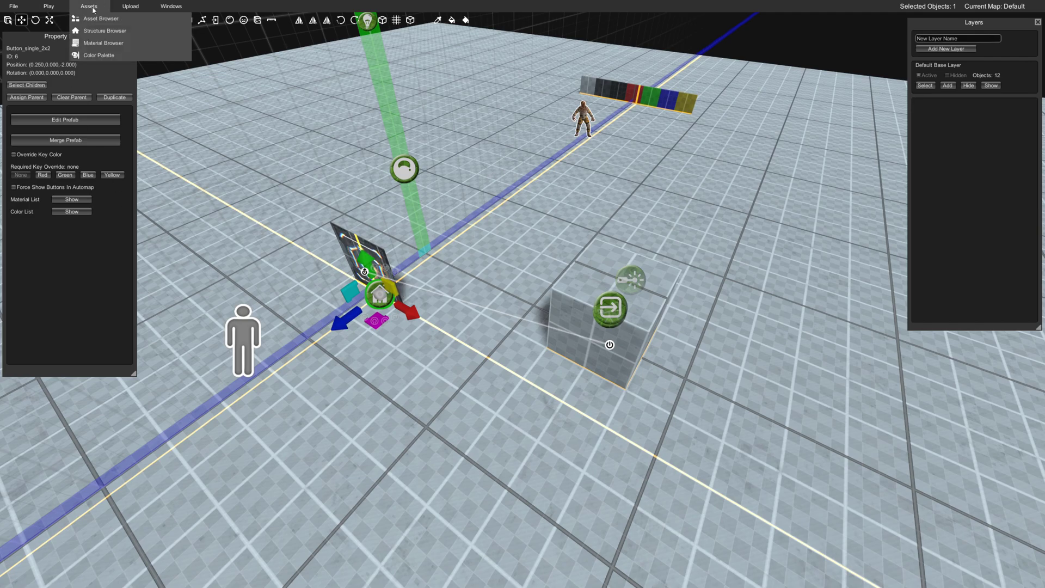
pyautogui.moveTo(522, 218); pyautogui.dragTo(523, 239, button='right')
pyautogui.press('Escape')
# Duplicate the zombie four times and spread the copies across the floor, with the last at position 4, 0, 13.
pyautogui.click(584, 99)
pyautogui.press('w')
pyautogui.moveTo(555, 135); pyautogui.dragTo(488, 159)
pyautogui.hotkey('ctrl', 'd')
pyautogui.hotkey('ctrl', 'd')
pyautogui.moveTo(488, 158); pyautogui.dragTo(722, 140)
pyautogui.hotkey('ctrl', 'd')
pyautogui.hotkey('ctrl', 'd')
pyautogui.moveTo(723, 141); pyautogui.dragTo(571, 162, button='right')
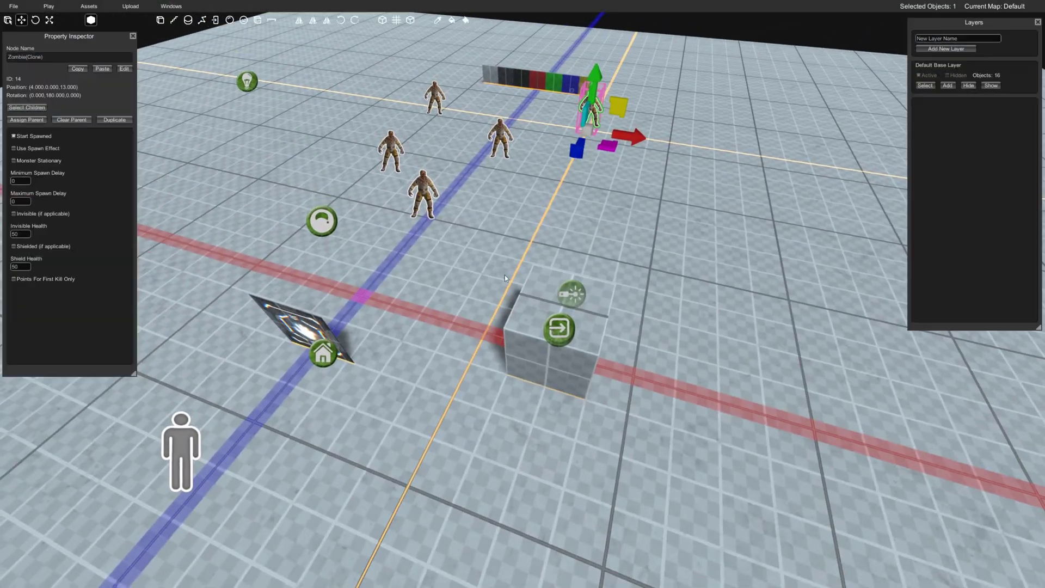
# Add a GetEntity node to the open floor beside the box at position 9, 0, 4 and close the asset browser.
pyautogui.click(97, 4)
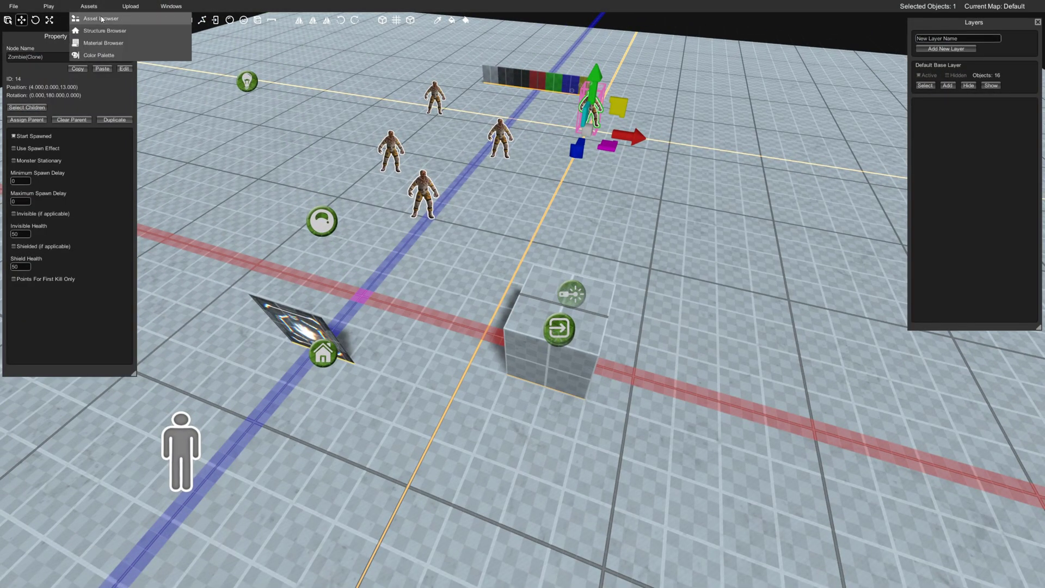
pyautogui.click(40, 39)
pyautogui.click(90, 7)
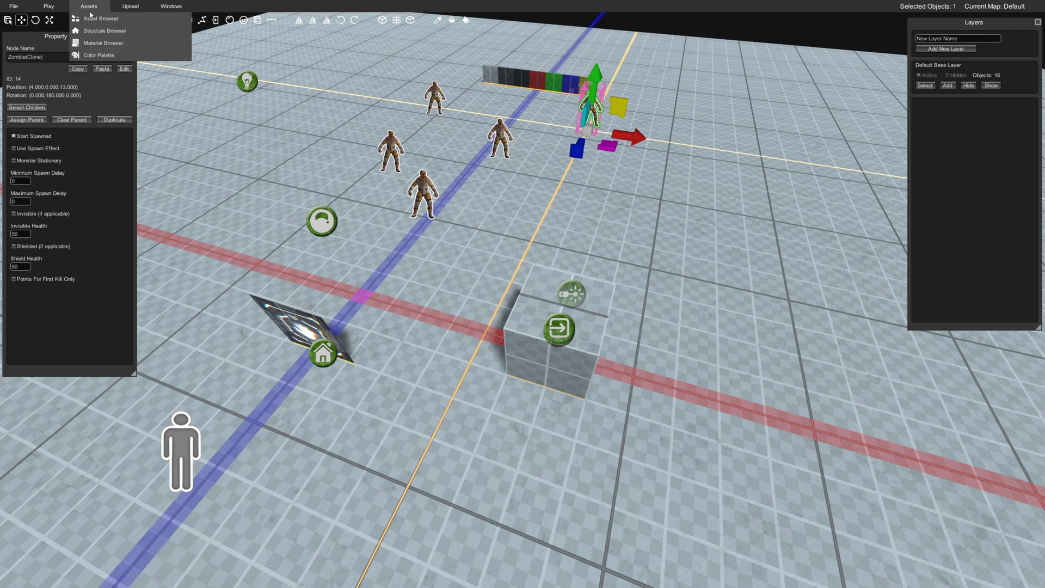
pyautogui.click(100, 19)
pyautogui.click(56, 104)
pyautogui.scroll(-3, 140, 245)
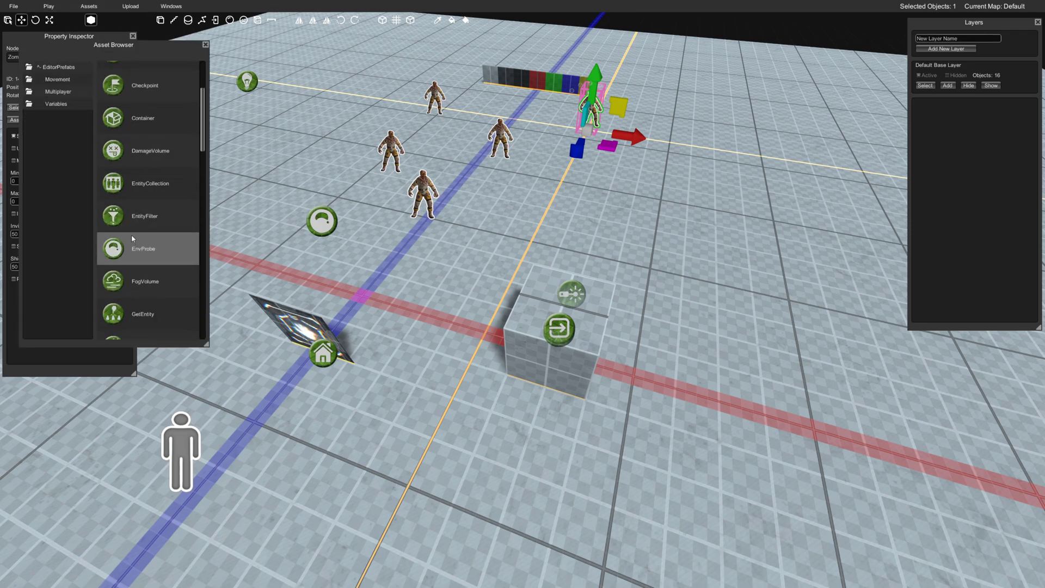
pyautogui.moveTo(124, 222); pyautogui.dragTo(710, 283)
pyautogui.press('d')
pyautogui.moveTo(709, 279); pyautogui.dragTo(623, 246, button='right')
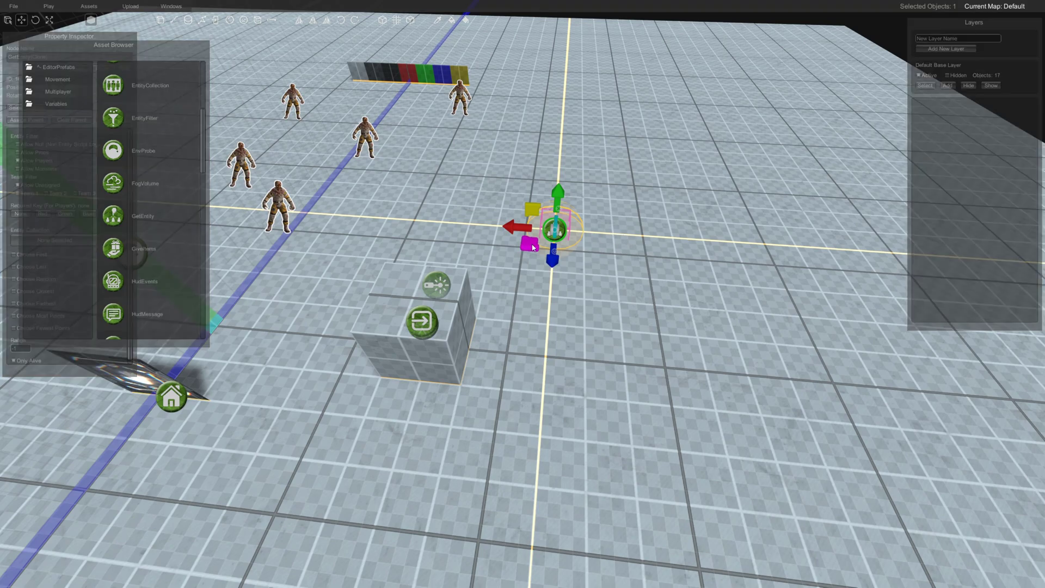
pyautogui.moveTo(532, 247); pyautogui.dragTo(531, 267)
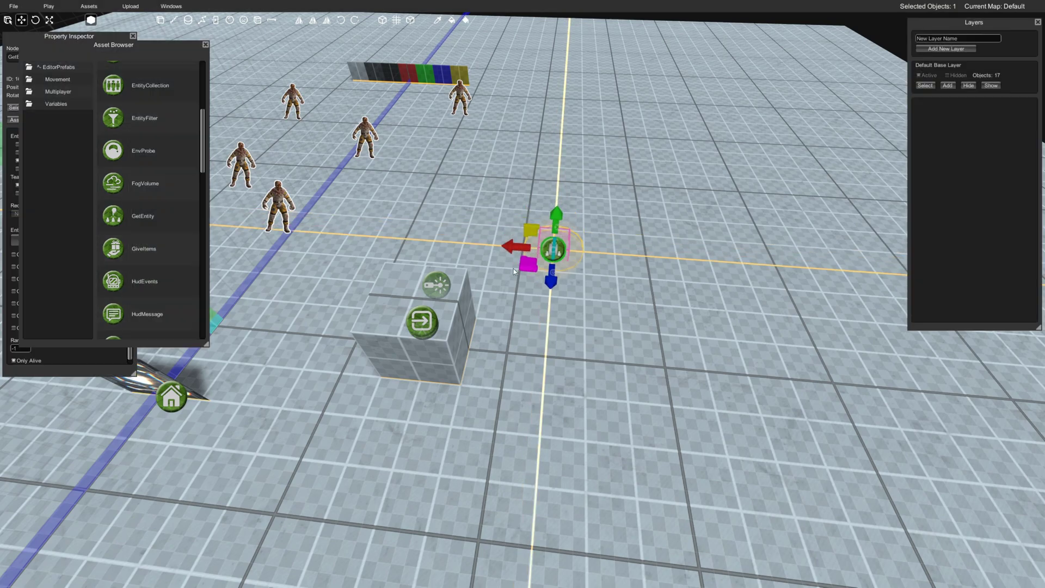
pyautogui.click(205, 45)
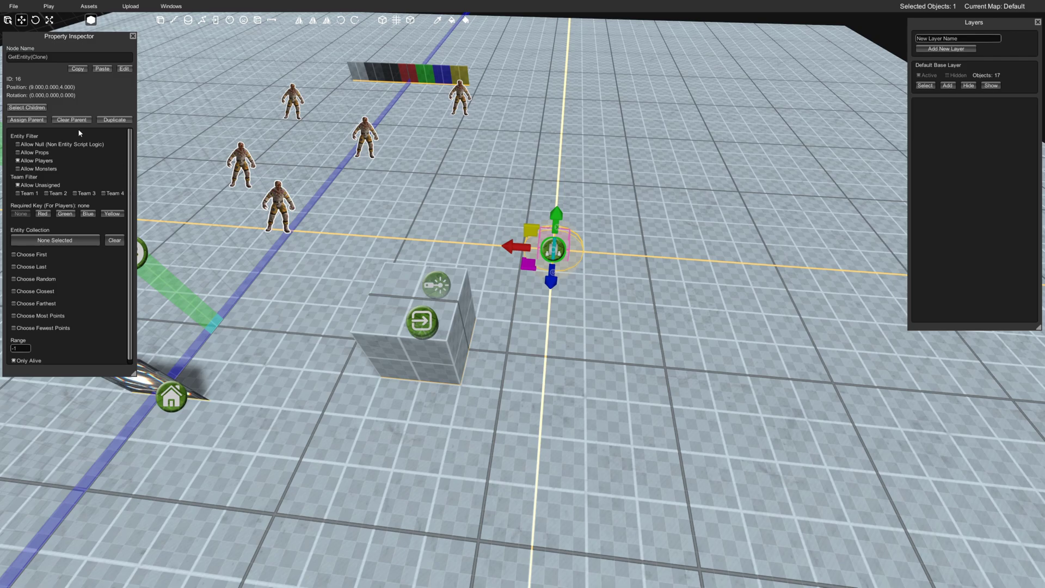
pyautogui.moveTo(368, 219); pyautogui.dragTo(322, 207, button='right')
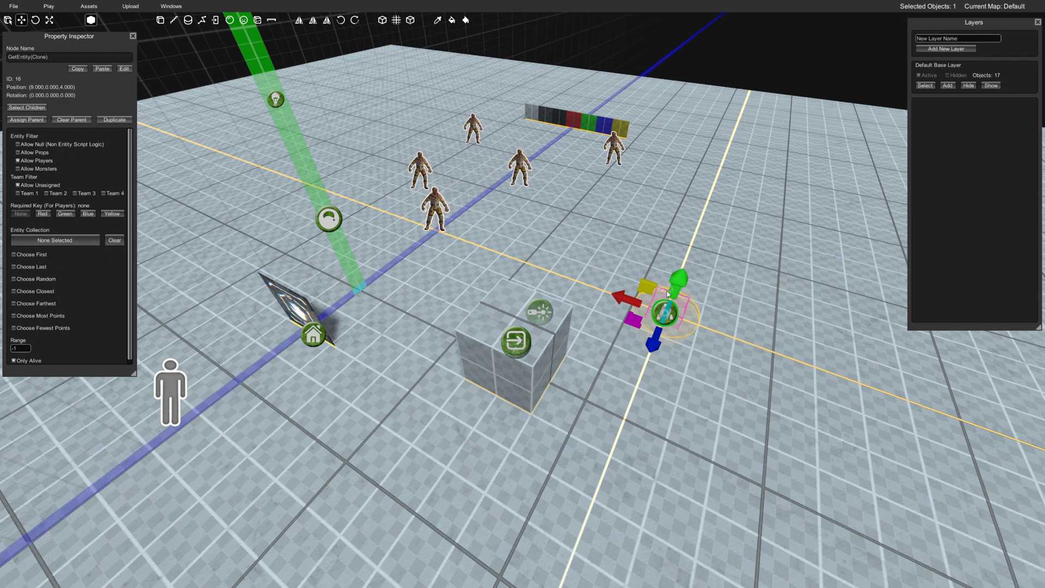
pyautogui.moveTo(662, 292); pyautogui.dragTo(530, 314)
pyautogui.moveTo(547, 315); pyautogui.dragTo(458, 309, button='right')
pyautogui.moveTo(458, 309); pyautogui.dragTo(495, 296)
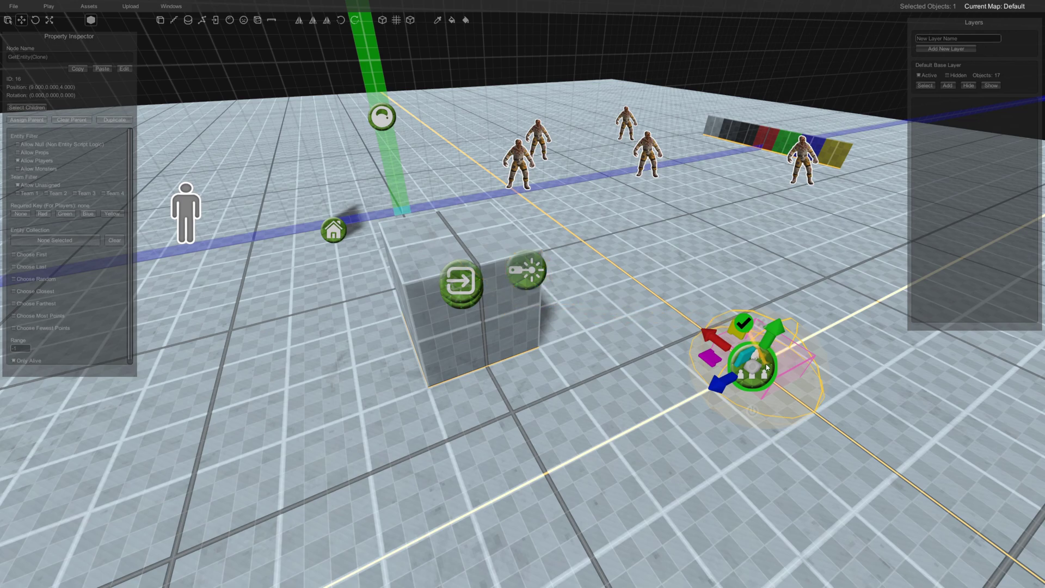
# Raise the Trigger node above the box to position 6, 3.125, 0.
pyautogui.click(460, 282)
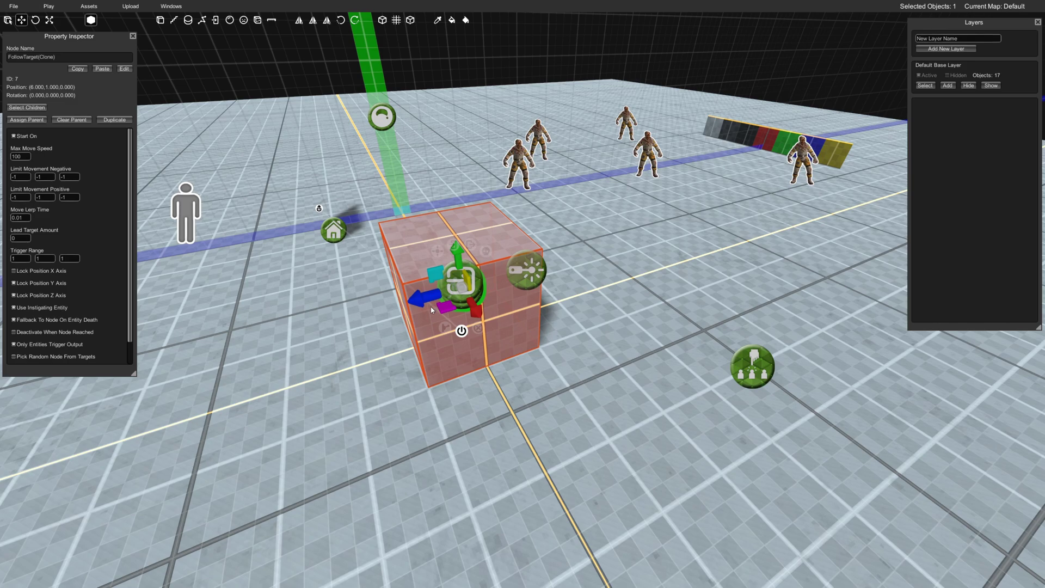
pyautogui.scroll(-2, 427, 313)
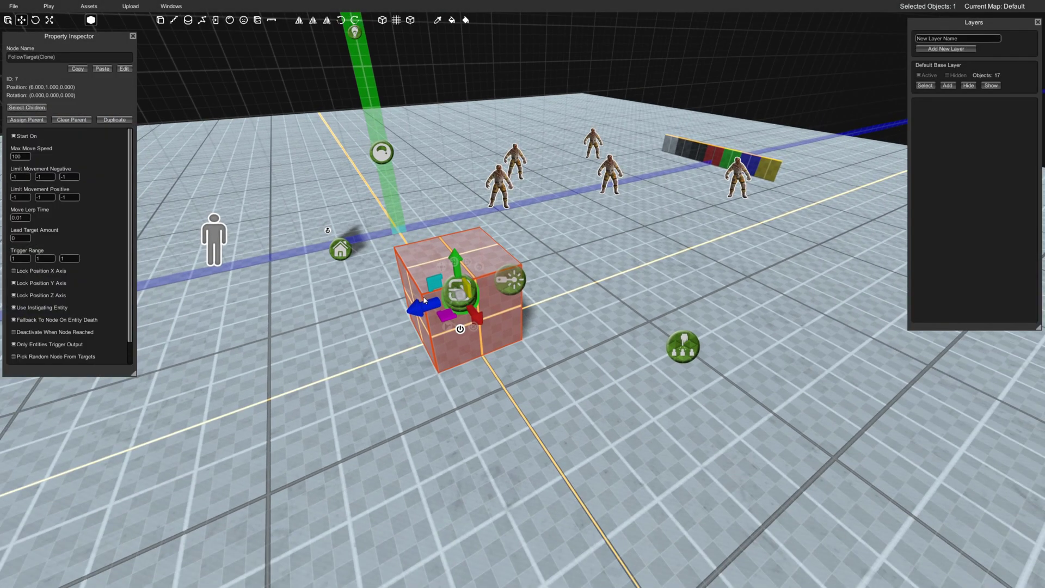
pyautogui.click(595, 233)
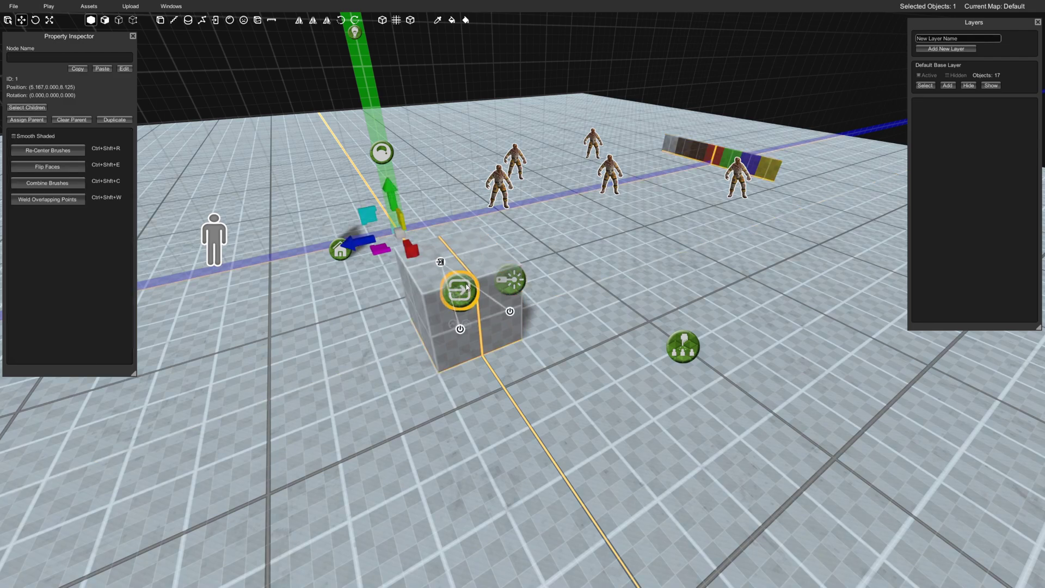
pyautogui.click(460, 280)
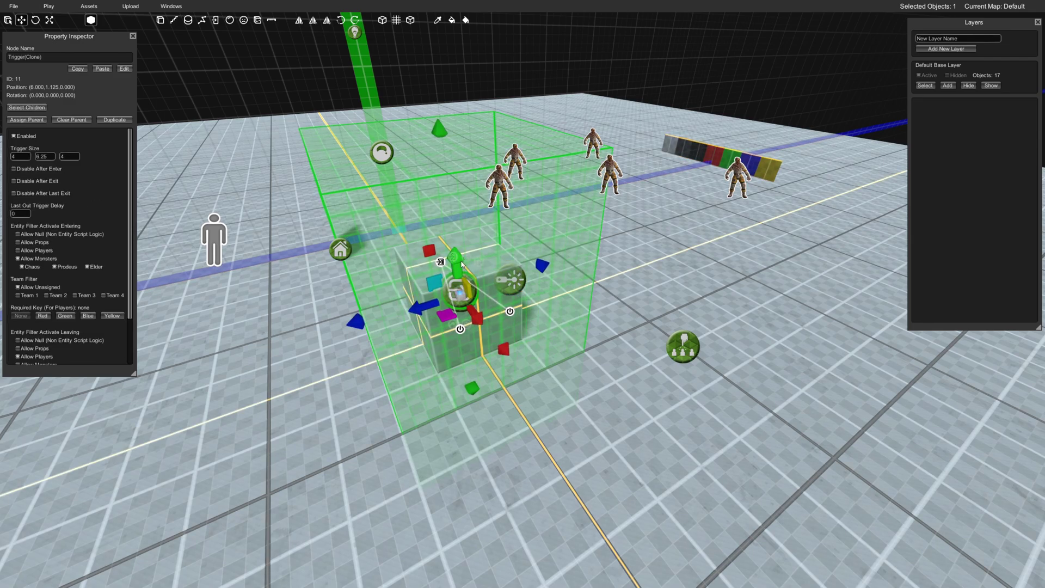
pyautogui.moveTo(462, 264); pyautogui.dragTo(455, 207)
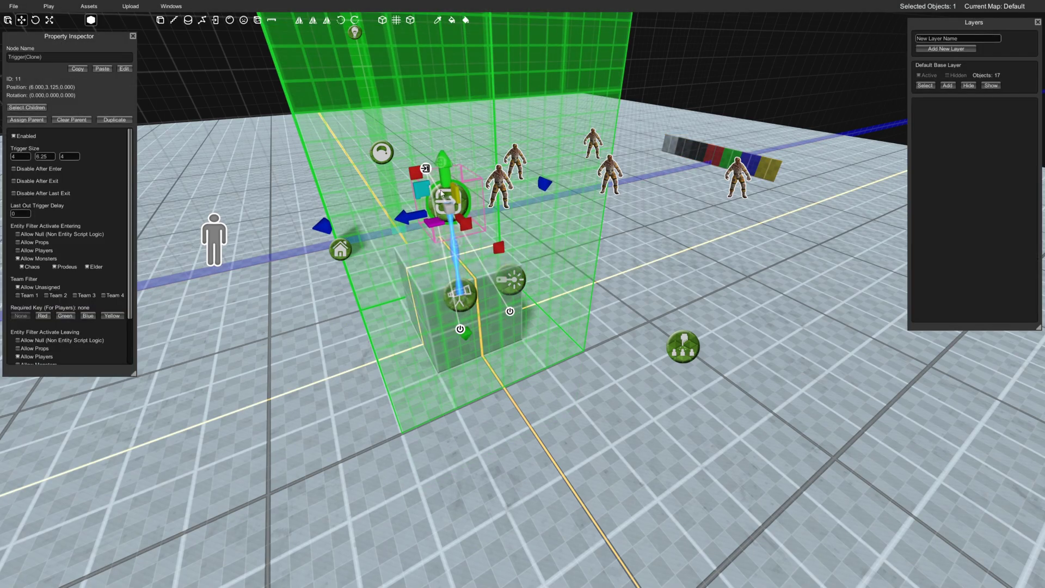
# Link the GetEntity node's success output to the LookAtTarget node's Activate input.
pyautogui.click(471, 303)
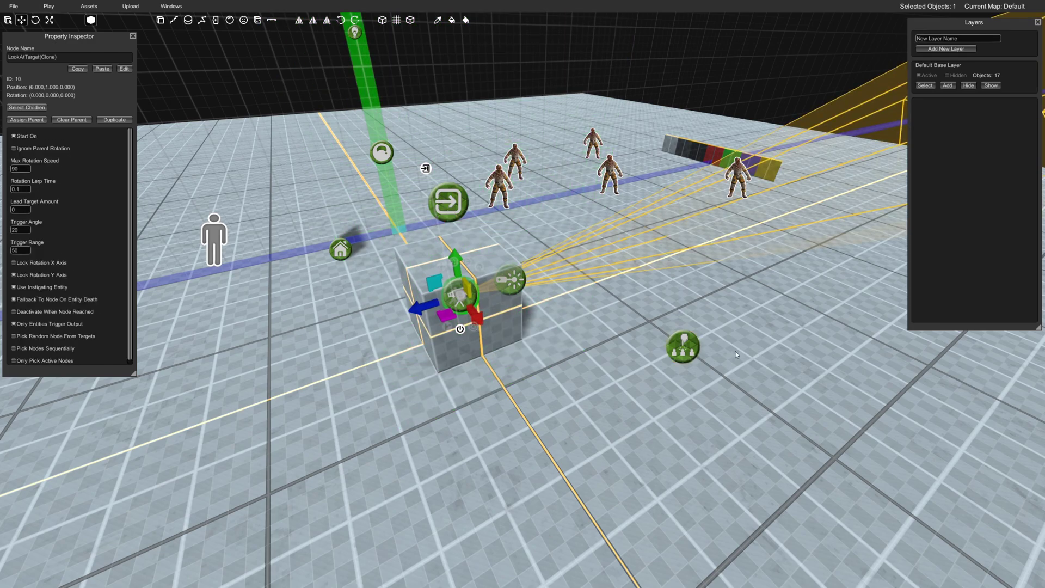
pyautogui.moveTo(678, 319); pyautogui.dragTo(461, 328)
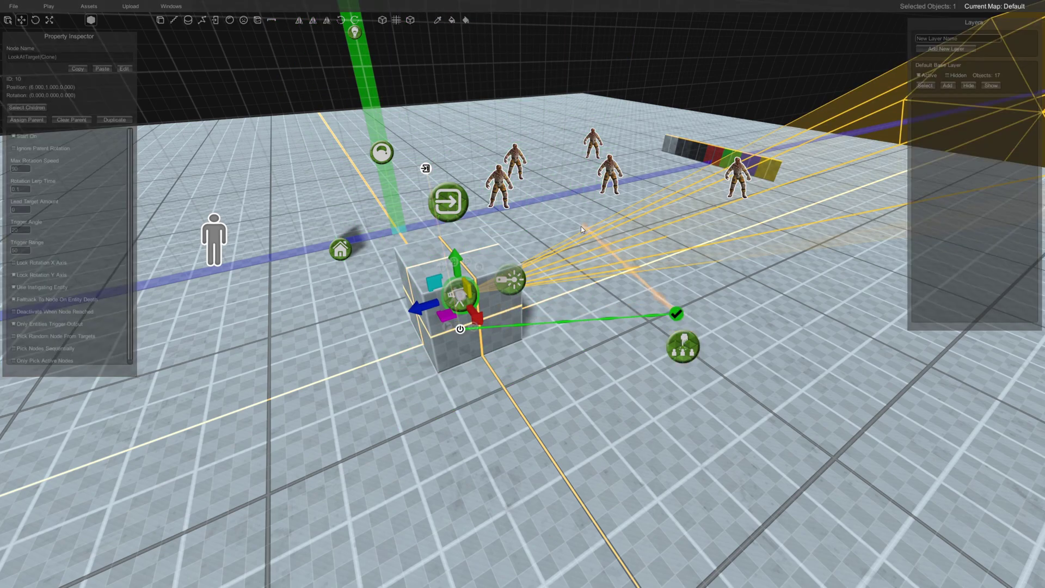
pyautogui.click(433, 196)
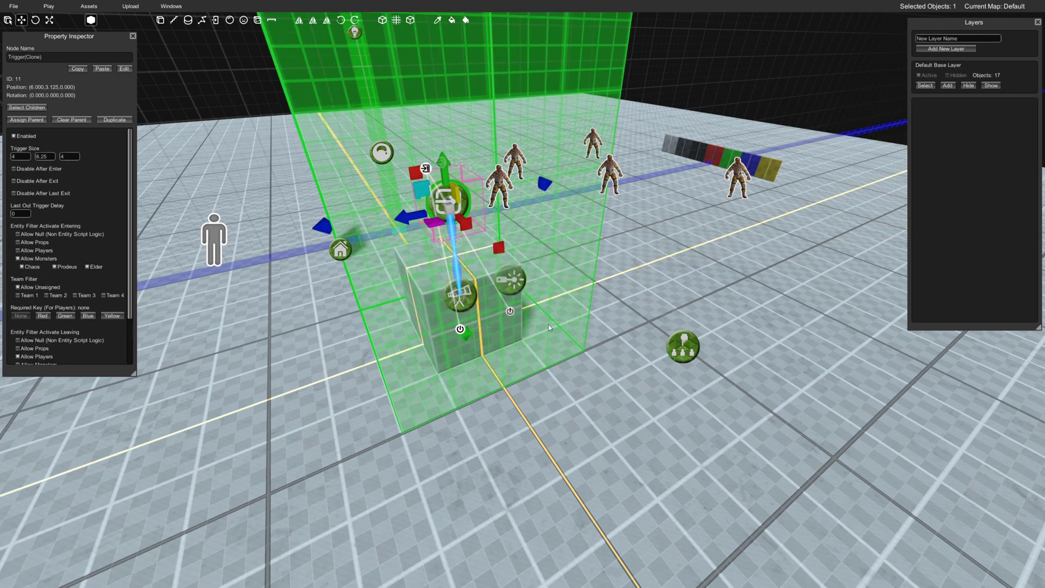
# Add a Mover node beside the GetEntity node at position 11, 0, 4 and delete the Trigger node above the box.
pyautogui.click(683, 348)
pyautogui.moveTo(539, 359); pyautogui.dragTo(695, 407, button='right')
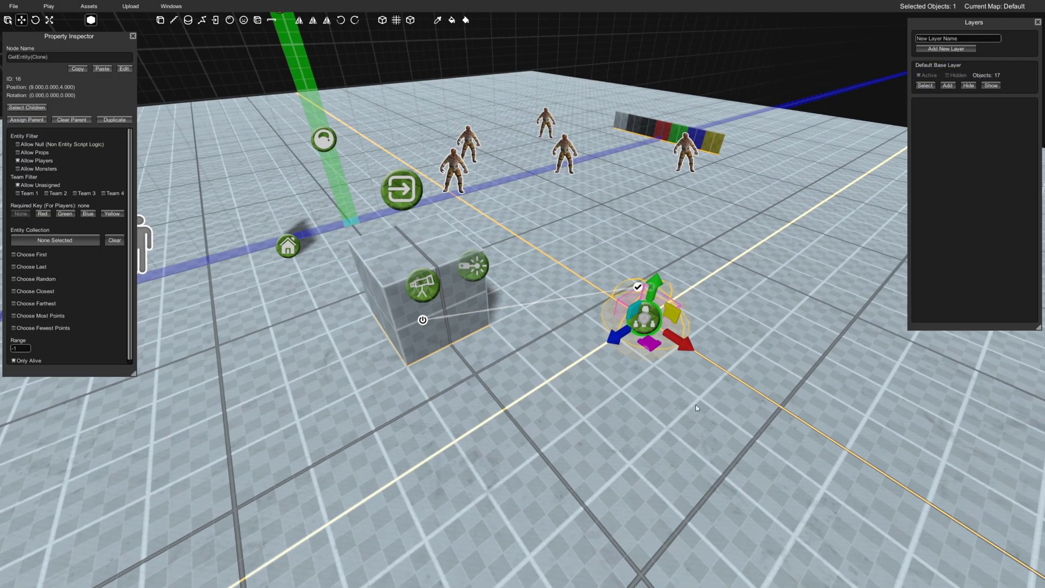
pyautogui.click(733, 374)
pyautogui.click(407, 187)
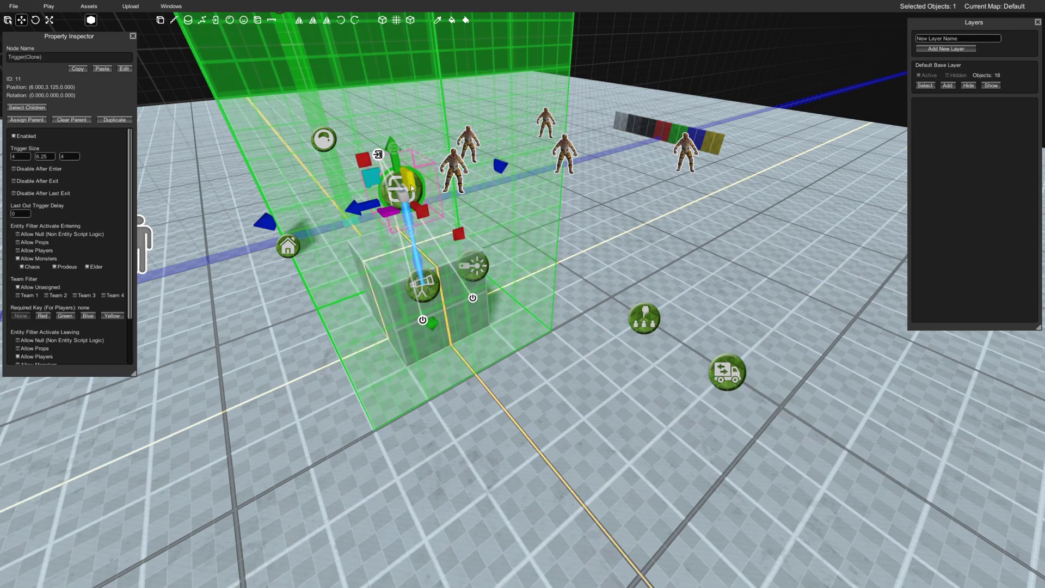
pyautogui.press('Delete')
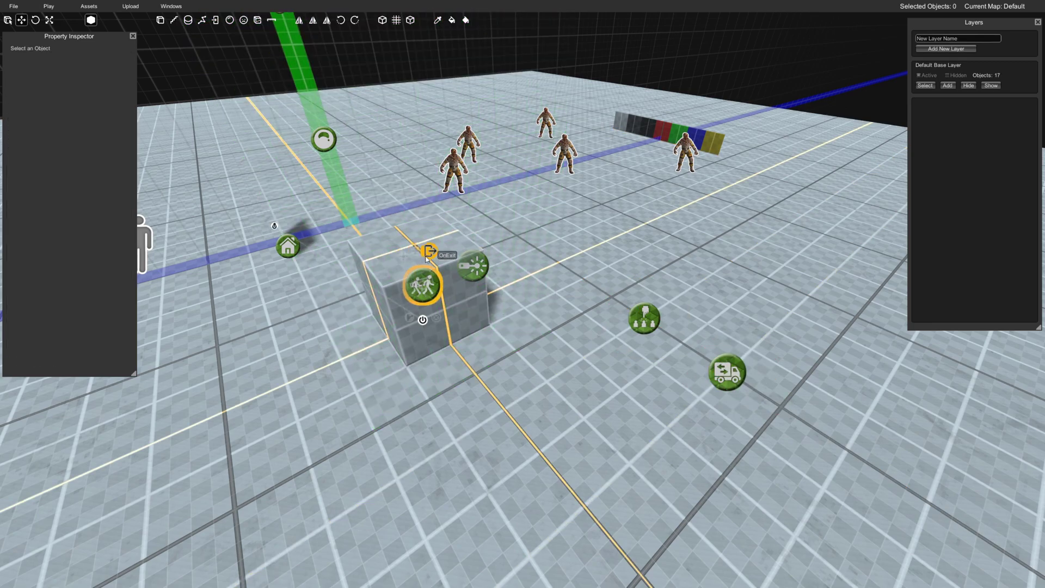
# Link GetEntity's success output to the laser's Activate input, and its failure output to the Deactivate inputs of the laser and LookAtTarget.
pyautogui.moveTo(644, 319)
pyautogui.moveTo(637, 287); pyautogui.dragTo(473, 268)
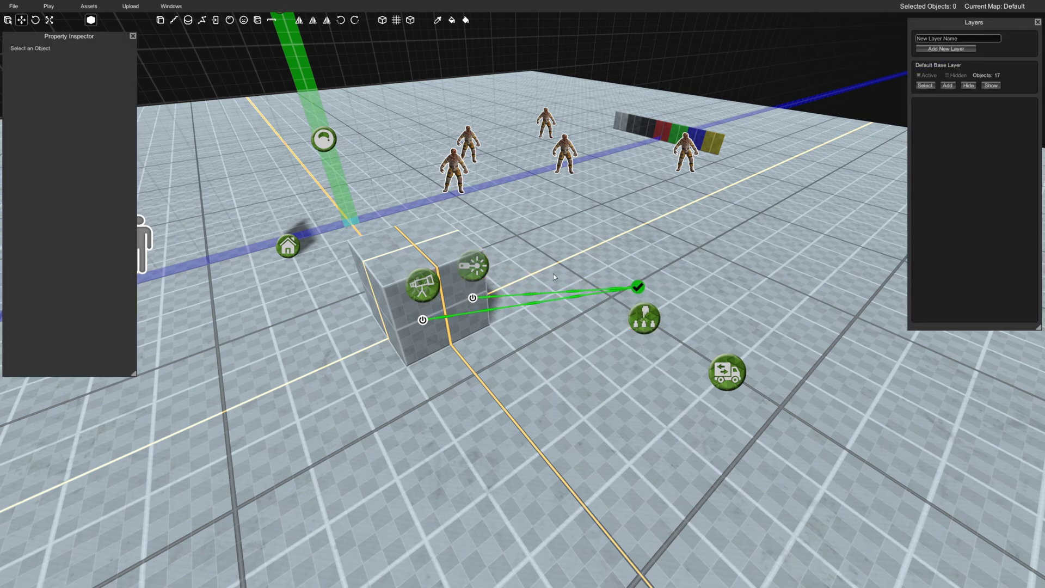
pyautogui.moveTo(640, 287); pyautogui.dragTo(547, 236)
pyautogui.moveTo(648, 285); pyautogui.dragTo(437, 314)
# Pull the FollowTarget node out of the box, link GetEntity's failure output to its Deactivate input, and return the node to the box.
pyautogui.click(439, 291)
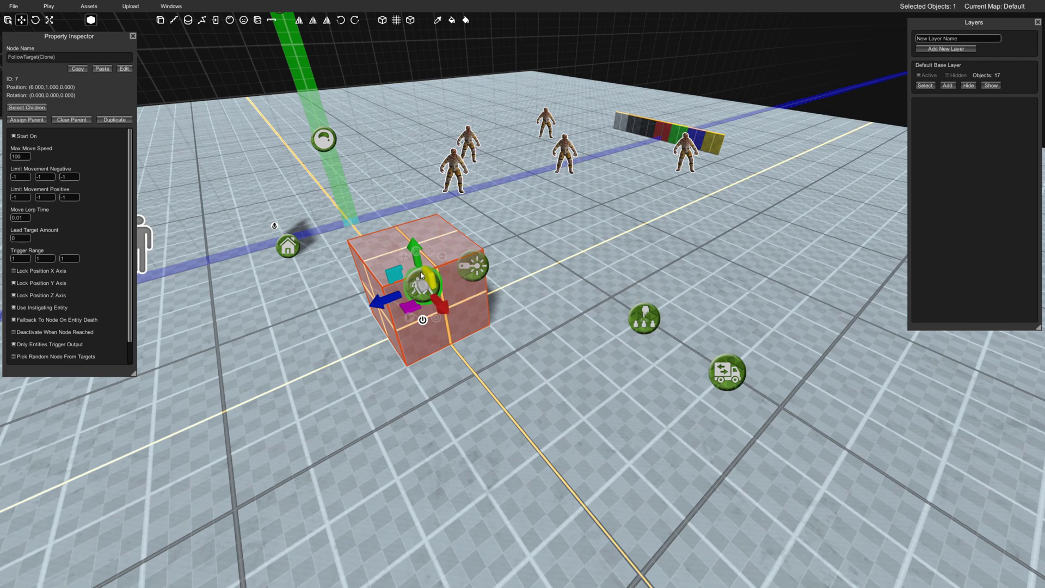
pyautogui.moveTo(442, 306); pyautogui.dragTo(490, 364)
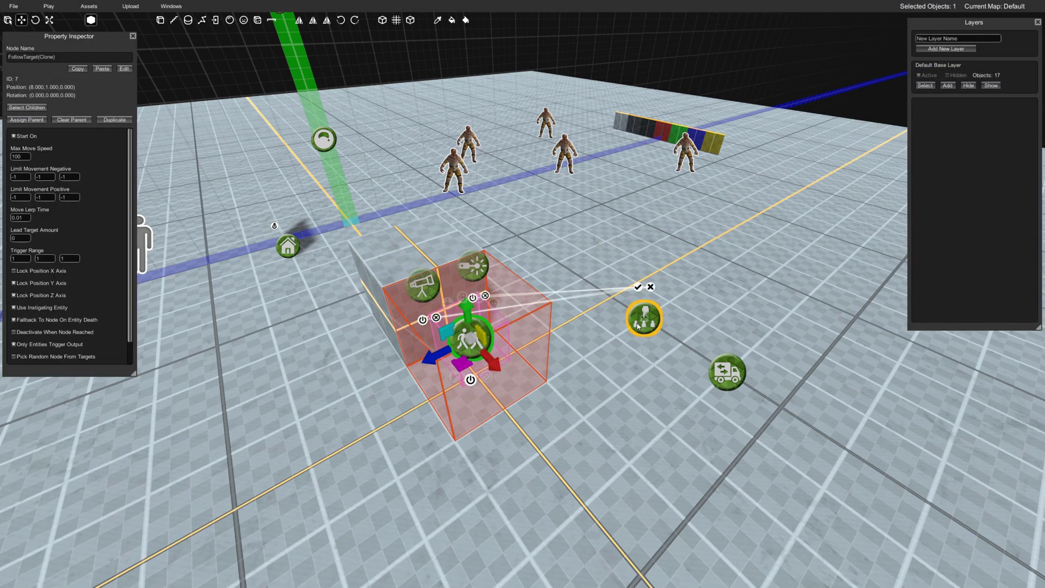
pyautogui.hotkey('ctrl', 'z')
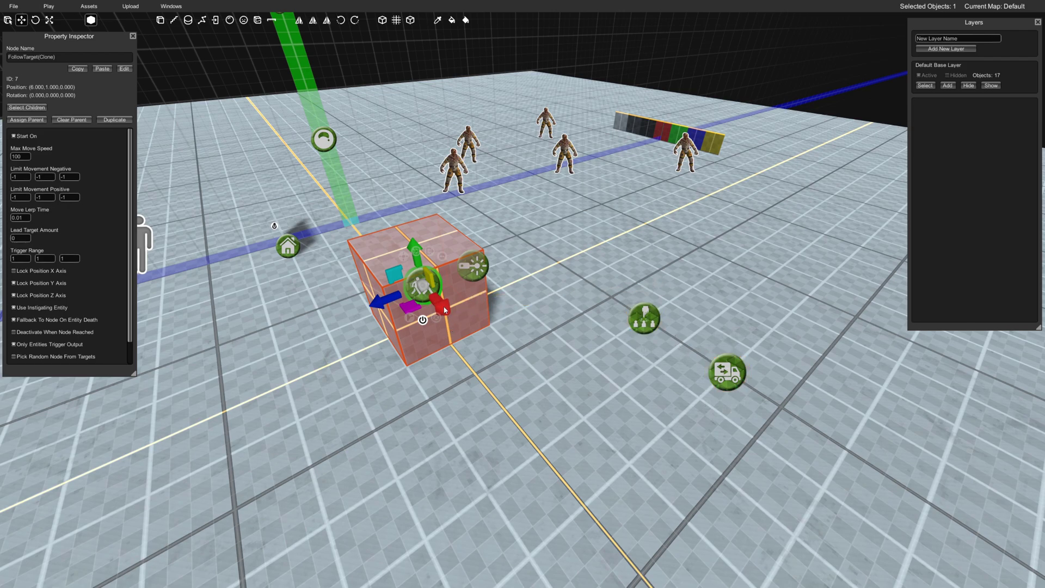
pyautogui.moveTo(443, 310); pyautogui.dragTo(501, 373)
pyautogui.moveTo(650, 287)
pyautogui.mouseDown()
pyautogui.moveTo(494, 386)
pyautogui.moveTo(561, 384)
pyautogui.mouseUp()
pyautogui.moveTo(500, 372); pyautogui.dragTo(443, 309)
# Try to link the GetEntity node's Activate input to the zombies on the floor.
pyautogui.click(742, 370)
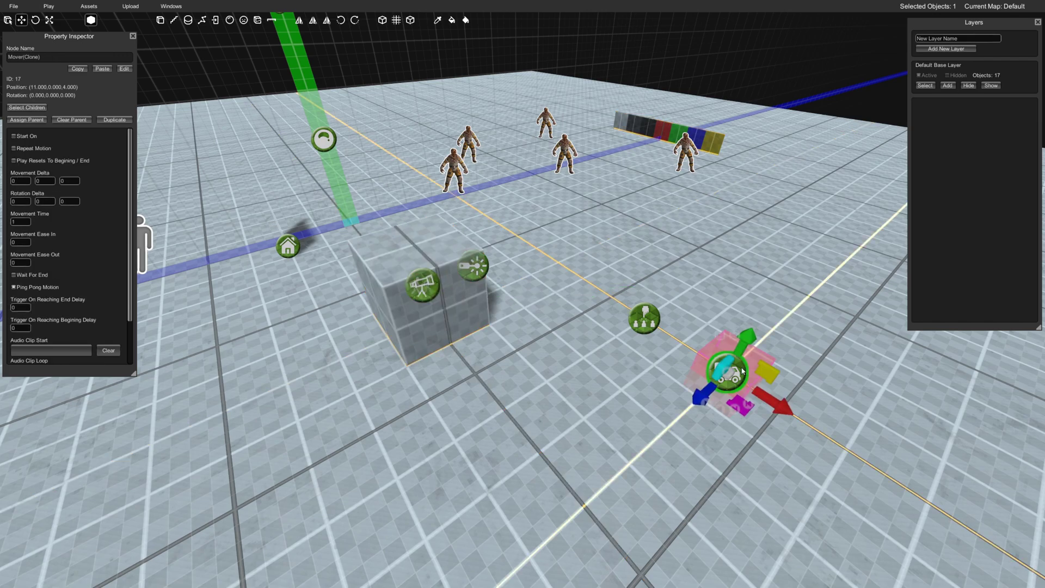
pyautogui.moveTo(719, 344)
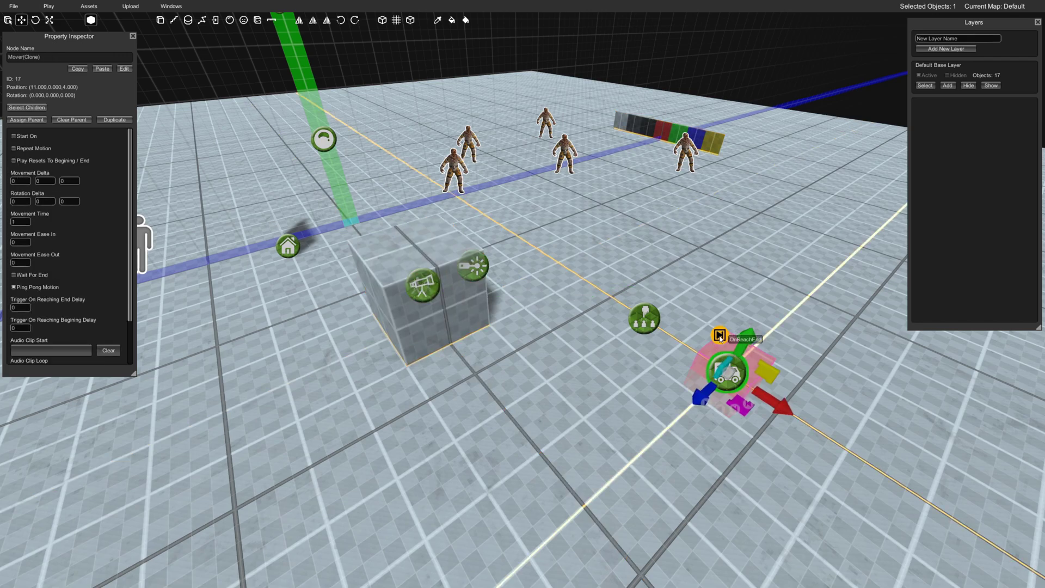
pyautogui.click(463, 175)
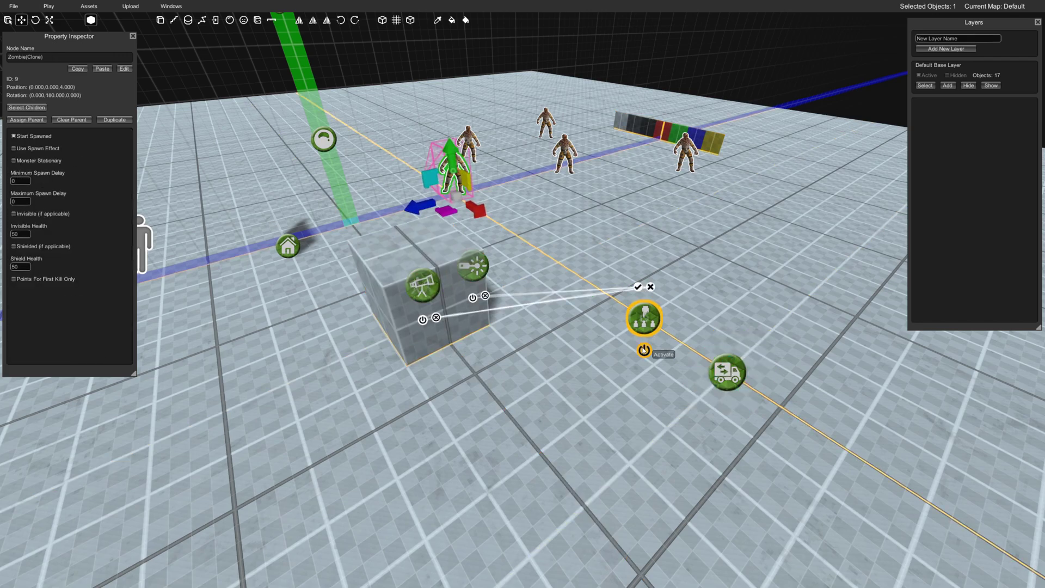
pyautogui.moveTo(644, 350); pyautogui.dragTo(437, 151)
pyautogui.moveTo(625, 319)
pyautogui.click(644, 350)
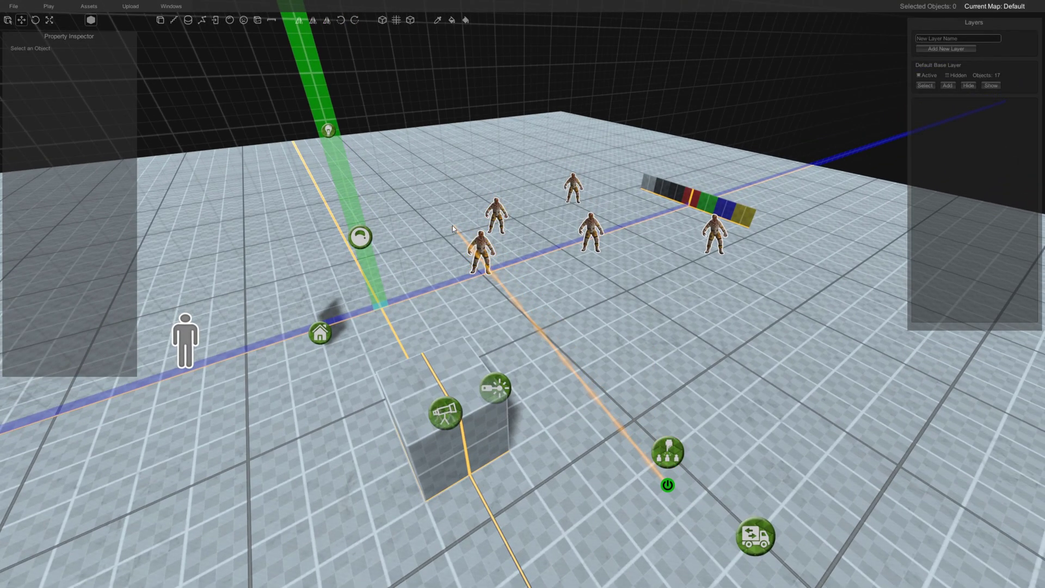
pyautogui.click(457, 232)
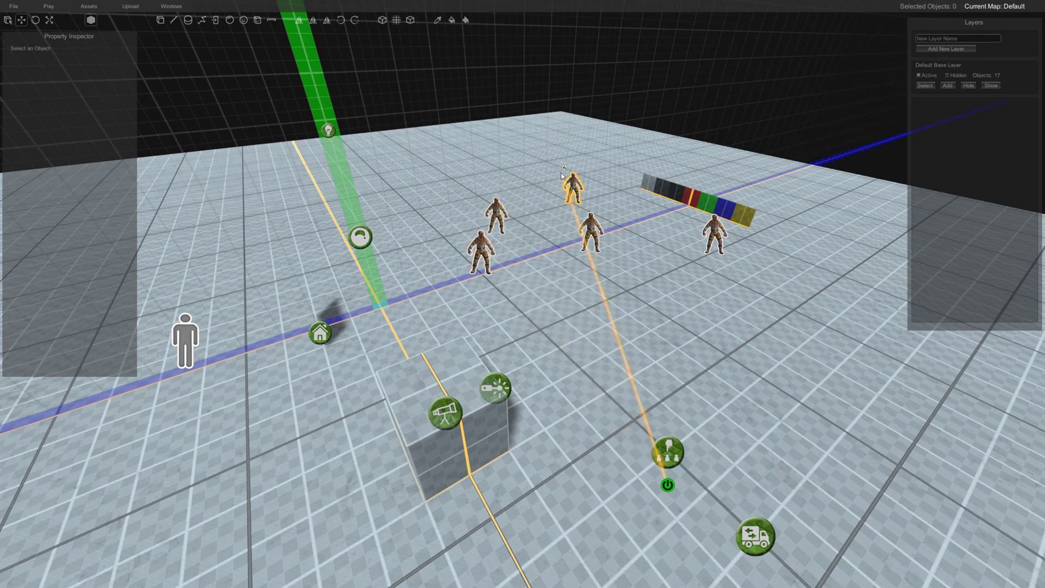
# Link the Mover's OnReachEnd output to GetEntity's Activate input and enable the Mover's Start On and Repeat Motion options.
pyautogui.moveTo(565, 166); pyautogui.dragTo(562, 303, button='right')
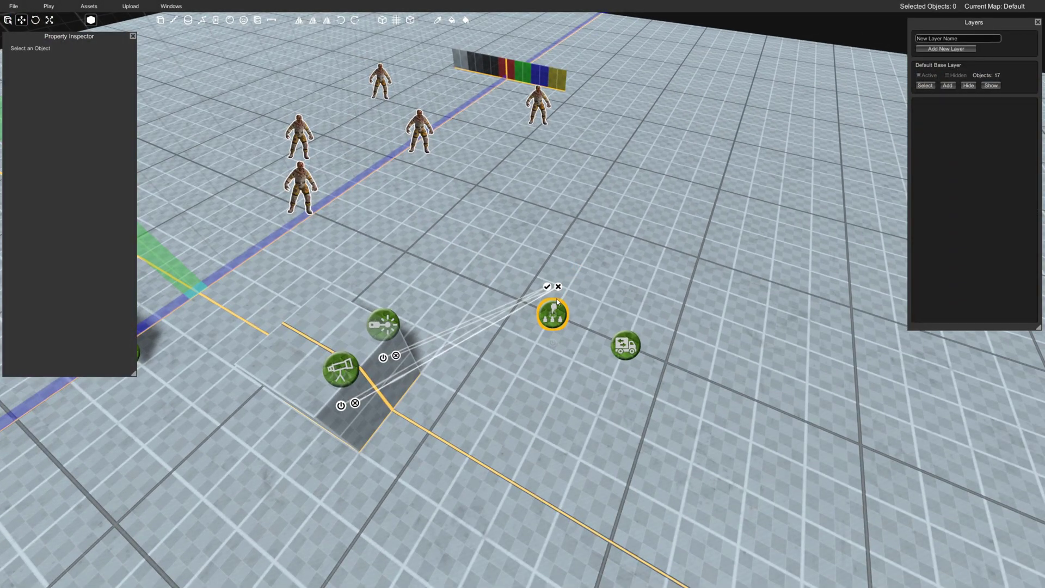
pyautogui.click(572, 341)
pyautogui.moveTo(619, 316); pyautogui.dragTo(553, 342)
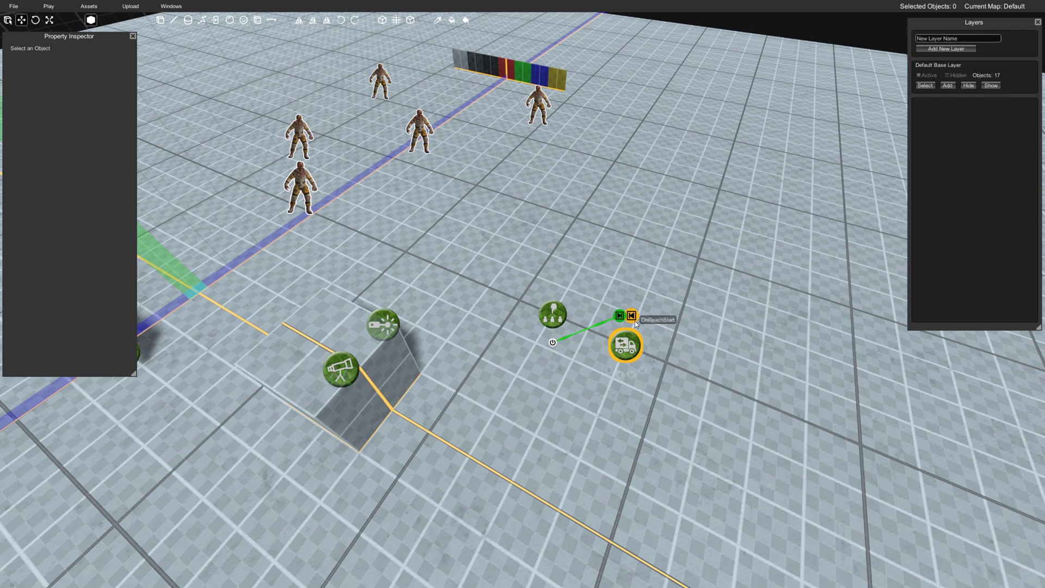
pyautogui.click(632, 342)
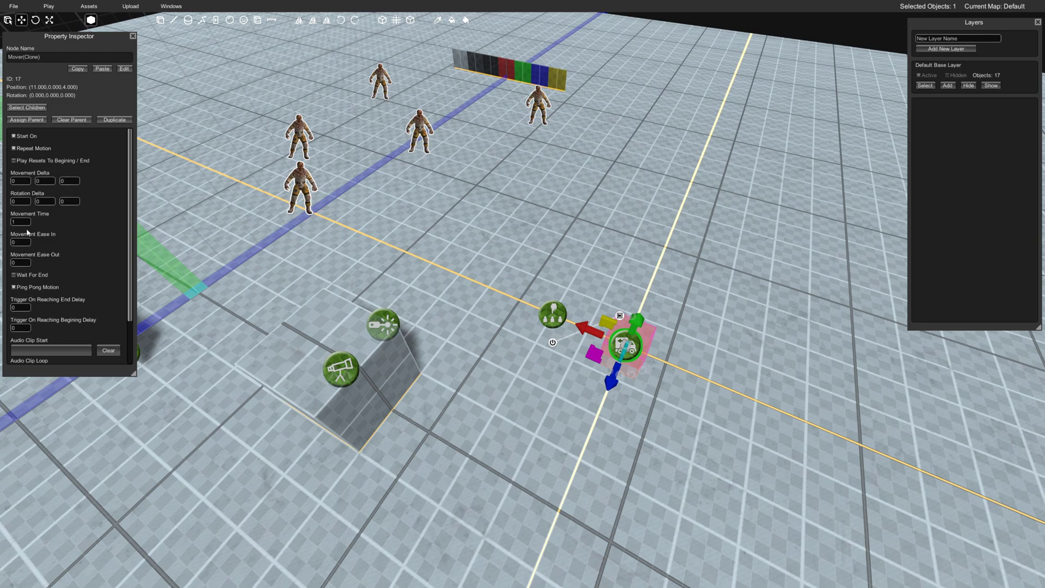
pyautogui.moveTo(567, 336); pyautogui.dragTo(503, 291, button='right')
pyautogui.click(518, 343)
# Set the GetEntity node to allow monsters instead of players and to choose the closest entity.
pyautogui.click(537, 314)
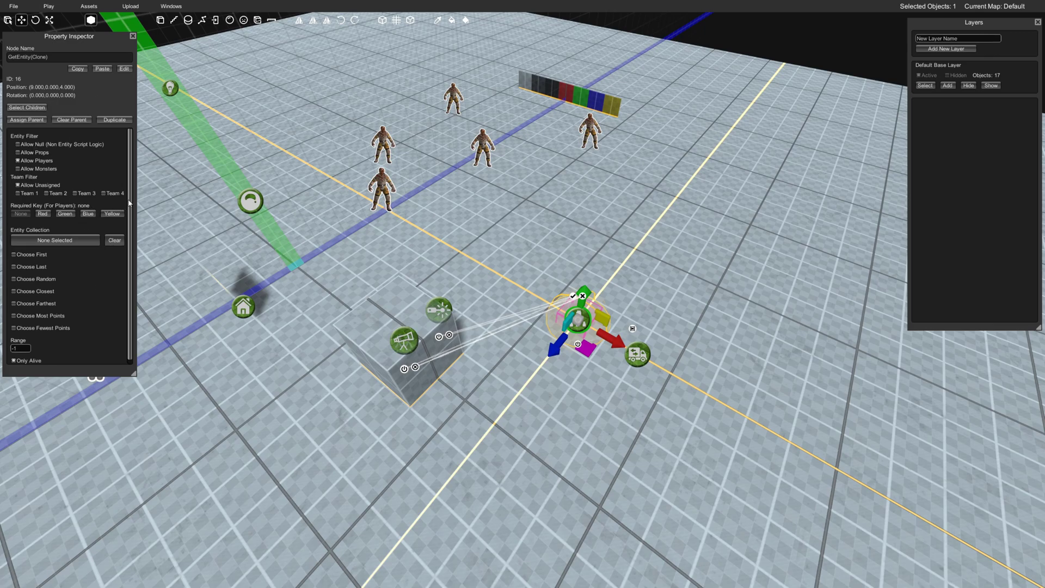
pyautogui.click(37, 170)
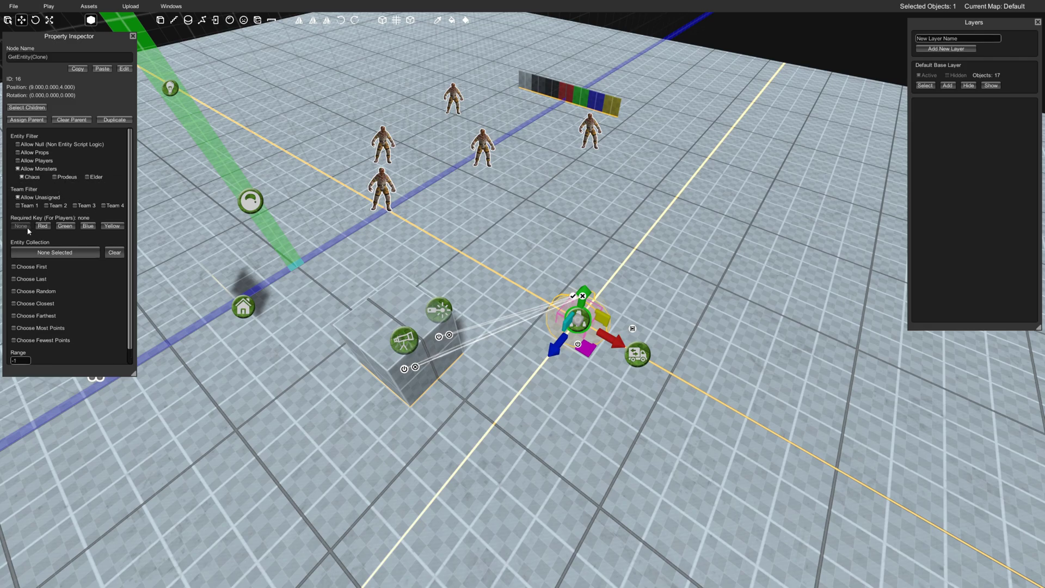
pyautogui.scroll(-1, 44, 272)
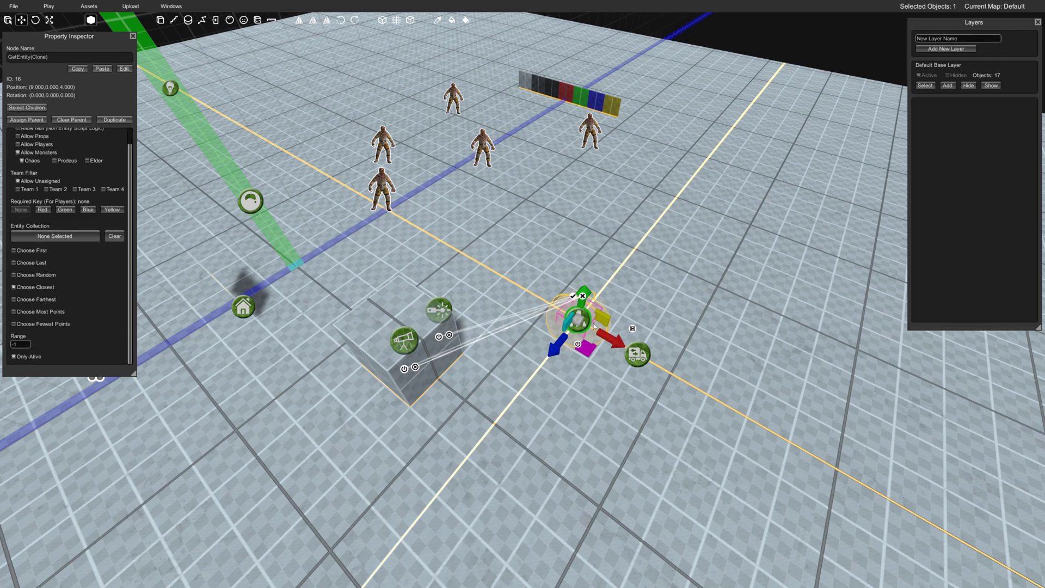
# Move the GetEntity node far across the floor past the zombies, and bring it back near the box at position 7.25, 0, 3.5.
pyautogui.moveTo(584, 348); pyautogui.dragTo(699, 181)
pyautogui.moveTo(698, 181); pyautogui.dragTo(370, 163, button='right')
pyautogui.click(538, 108)
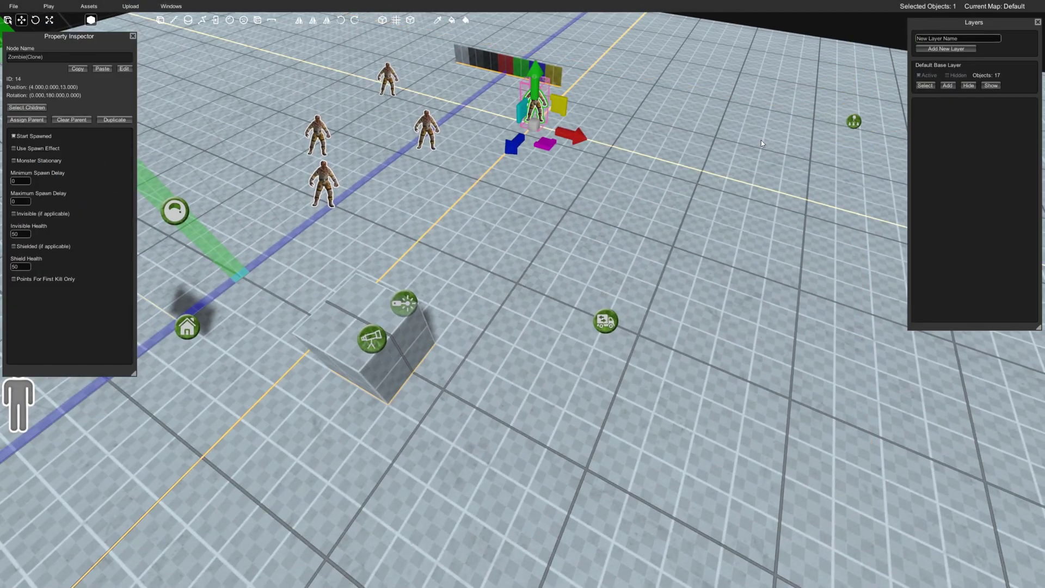
pyautogui.click(851, 122)
pyautogui.moveTo(853, 145)
pyautogui.mouseDown()
pyautogui.moveTo(256, 113)
pyautogui.moveTo(222, 128)
pyautogui.moveTo(496, 311)
pyautogui.mouseUp()
pyautogui.click(318, 133)
pyautogui.click(221, 103)
# Move the FollowTarget node out to position 8.25, 1, 0 to check its GetEntity link, and put it back in the box.
pyautogui.click(384, 343)
pyautogui.moveTo(400, 359); pyautogui.dragTo(472, 398)
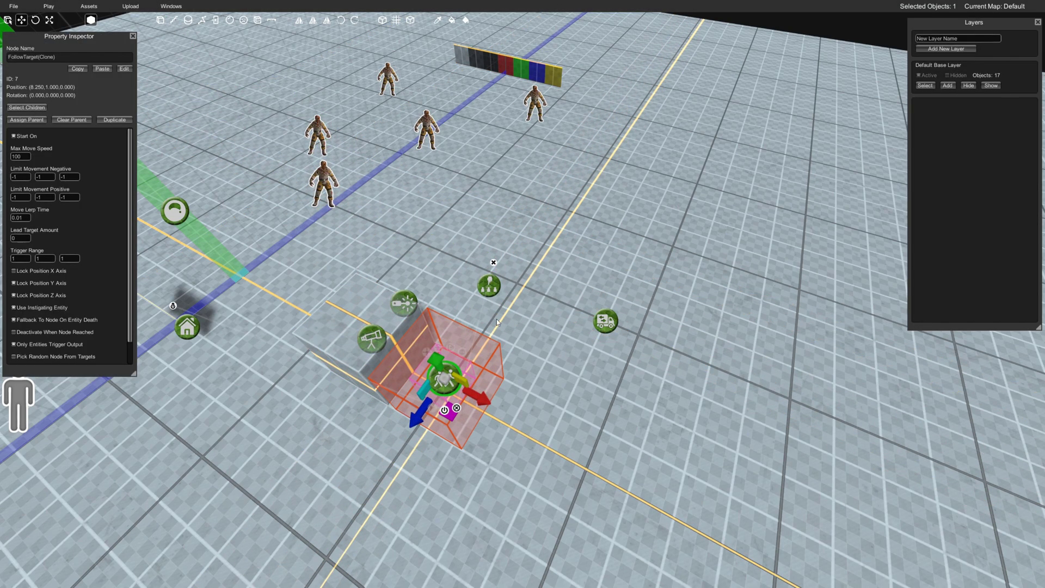
pyautogui.click(490, 288)
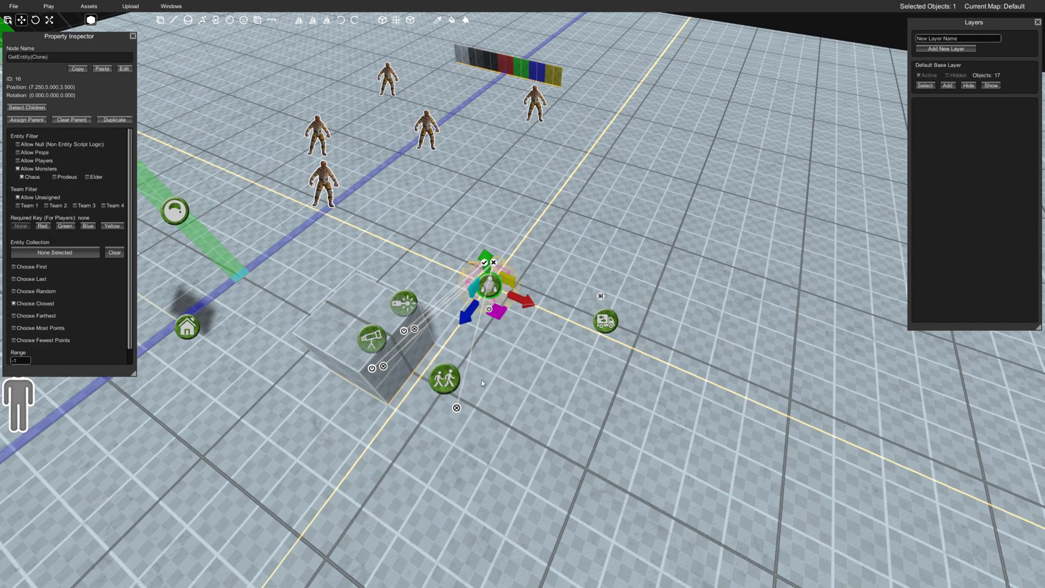
pyautogui.click(452, 381)
pyautogui.moveTo(481, 401); pyautogui.dragTo(412, 360)
# Place the GetEntity node above the box at position 6, 2.75, 0 and move the Mover beside the box to position 9, 0, 0.
pyautogui.click(489, 291)
pyautogui.moveTo(477, 317); pyautogui.dragTo(391, 389)
pyautogui.moveTo(373, 335); pyautogui.dragTo(341, 272)
pyautogui.click(605, 321)
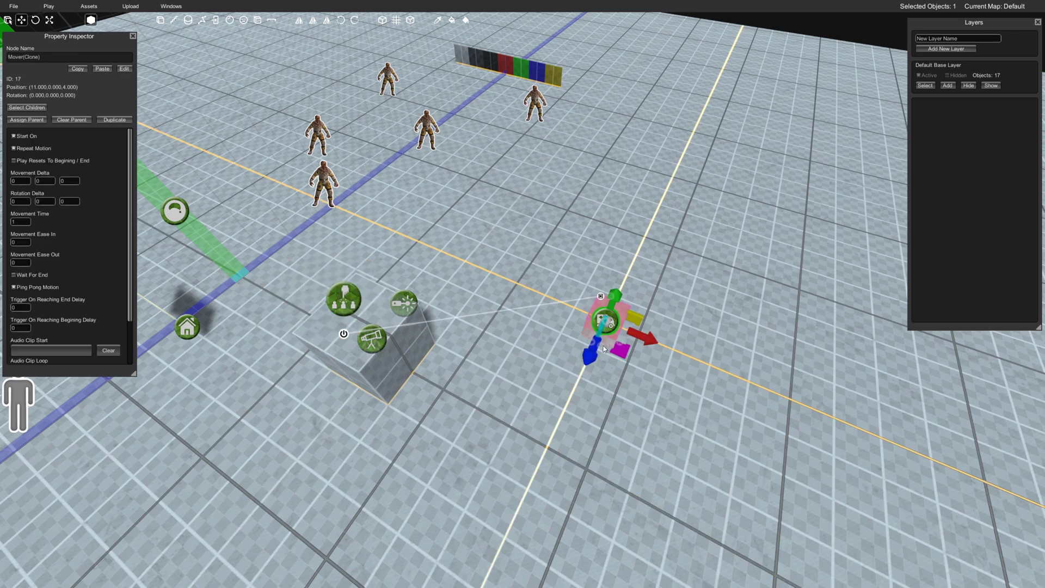
pyautogui.moveTo(603, 345); pyautogui.dragTo(498, 456)
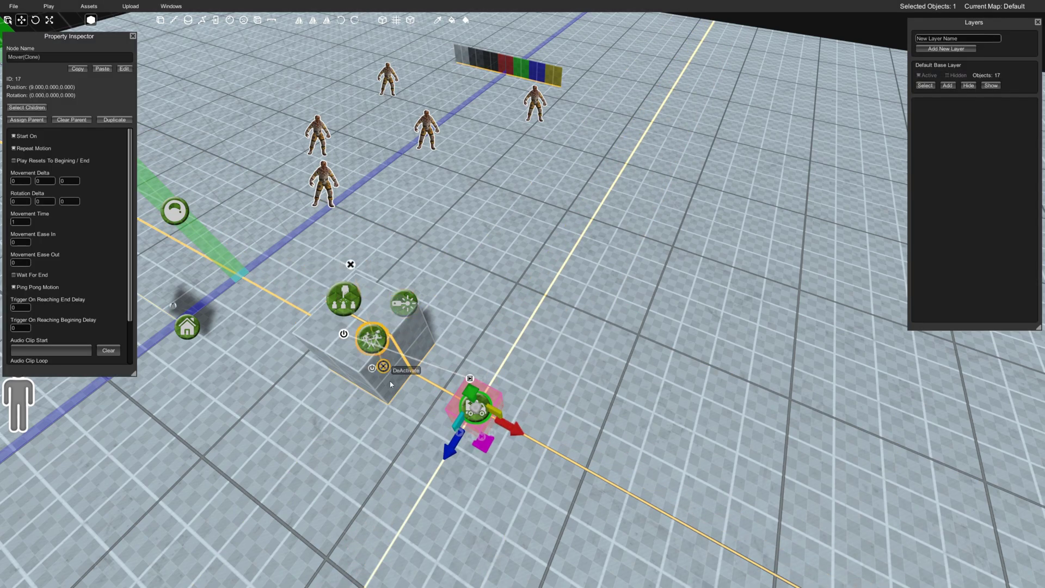
# Examine the GetEntity node above the box, the zombies it can choose from, its failure output links and the Mover.
pyautogui.click(341, 300)
pyautogui.moveTo(411, 308); pyautogui.dragTo(305, 267, button='right')
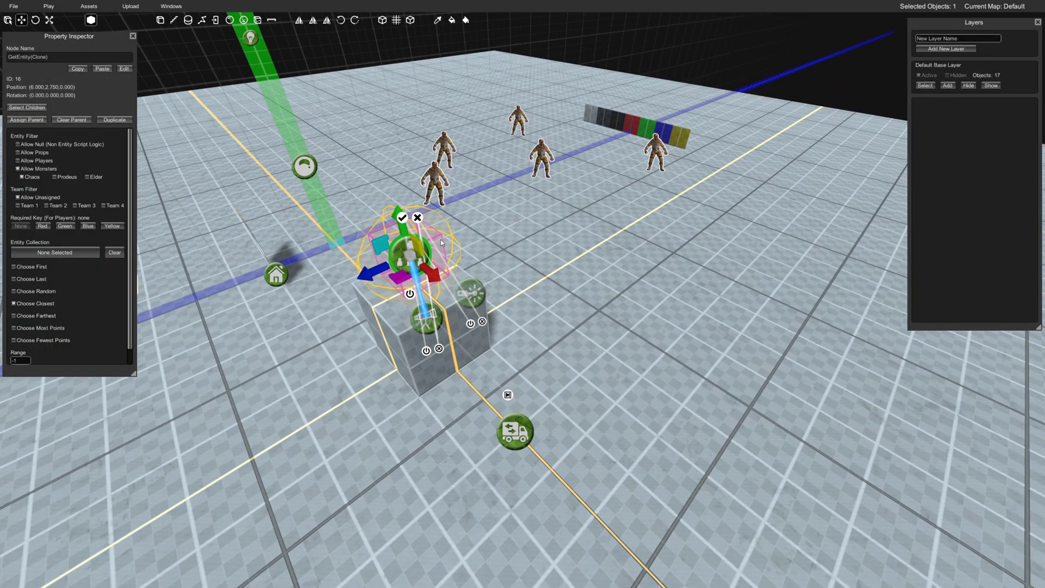
pyautogui.moveTo(441, 243)
pyautogui.mouseDown(button='right')
pyautogui.moveTo(492, 245)
pyautogui.moveTo(474, 237)
pyautogui.mouseUp(button='right')
pyautogui.click(448, 219)
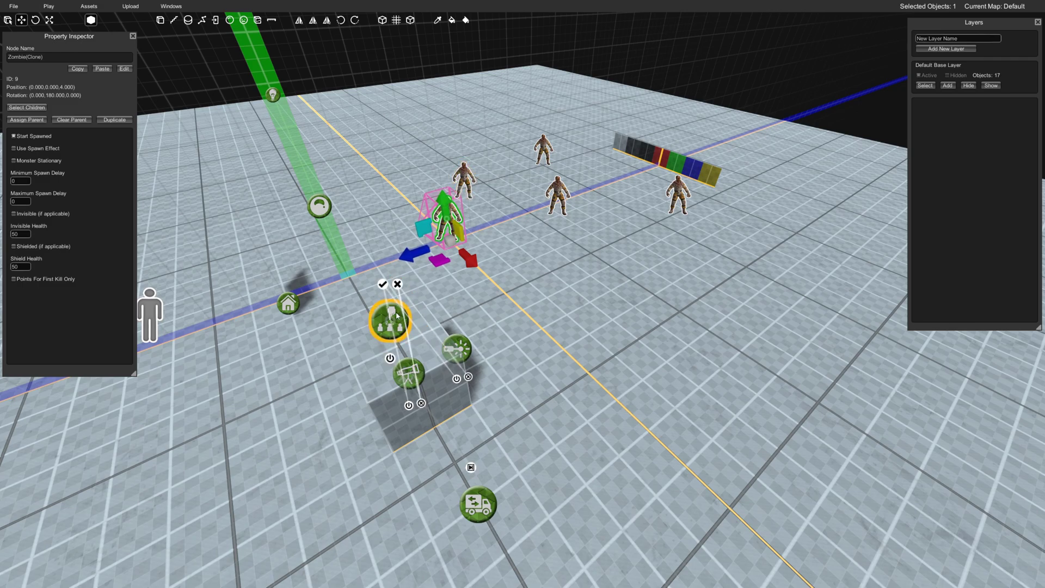
pyautogui.click(463, 179)
pyautogui.click(558, 195)
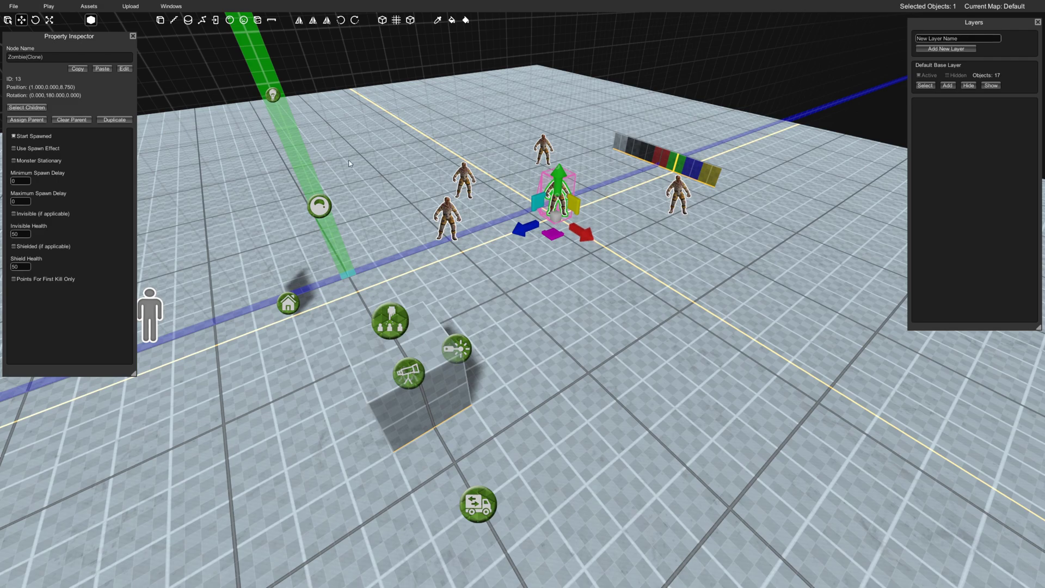
pyautogui.click(400, 284)
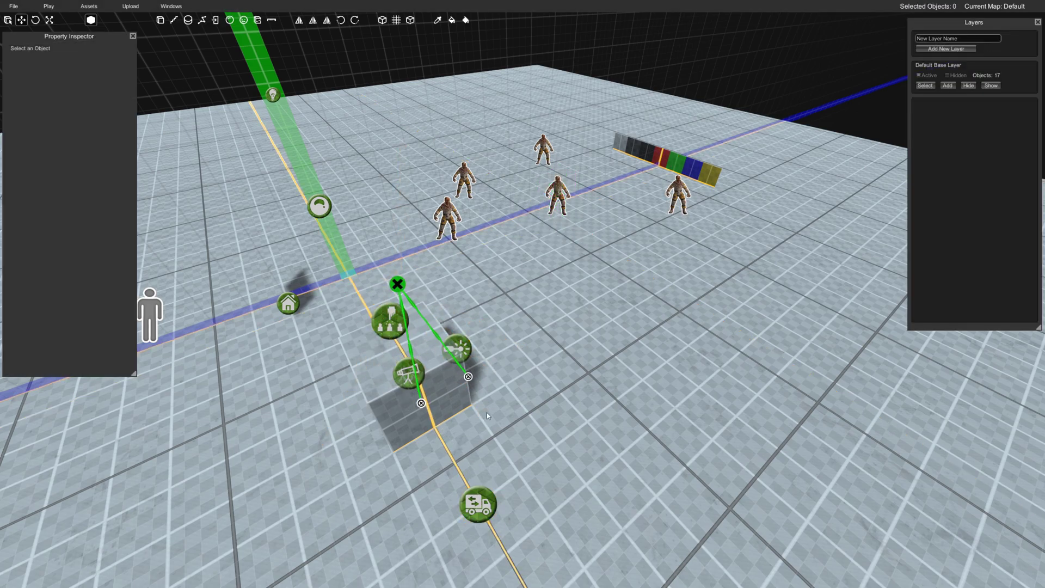
pyautogui.moveTo(487, 413); pyautogui.dragTo(520, 419, button='right')
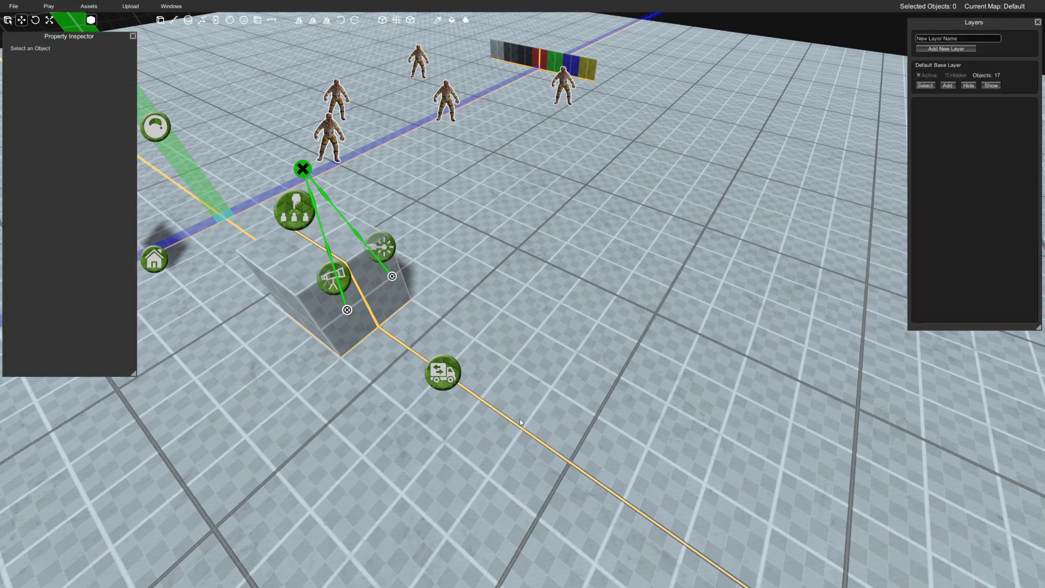
pyautogui.click(523, 351)
pyautogui.click(552, 376)
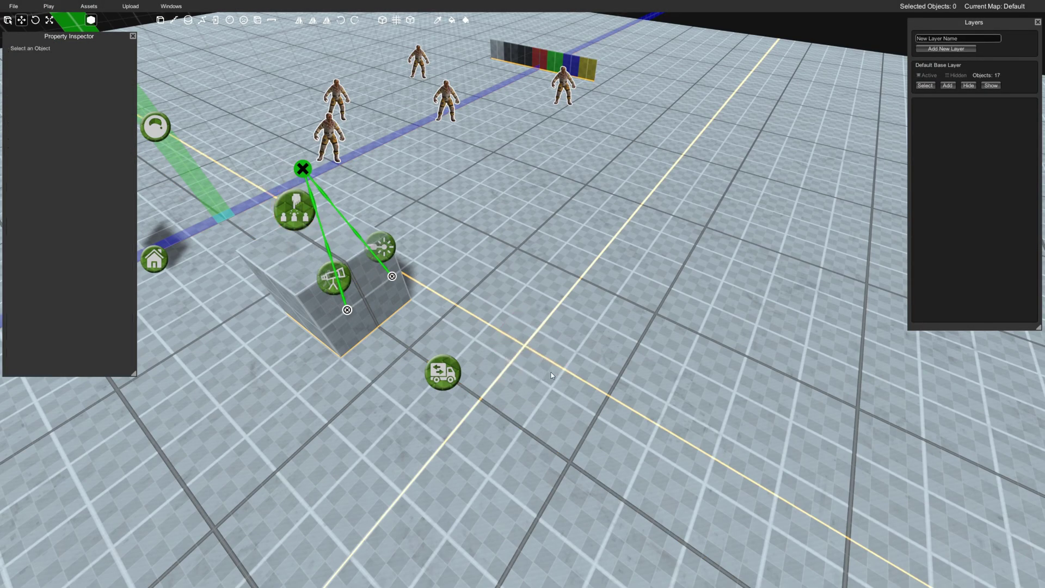
pyautogui.moveTo(551, 376)
pyautogui.mouseDown(button='right')
pyautogui.moveTo(458, 348)
pyautogui.moveTo(558, 377)
pyautogui.mouseUp(button='right')
pyautogui.click(551, 416)
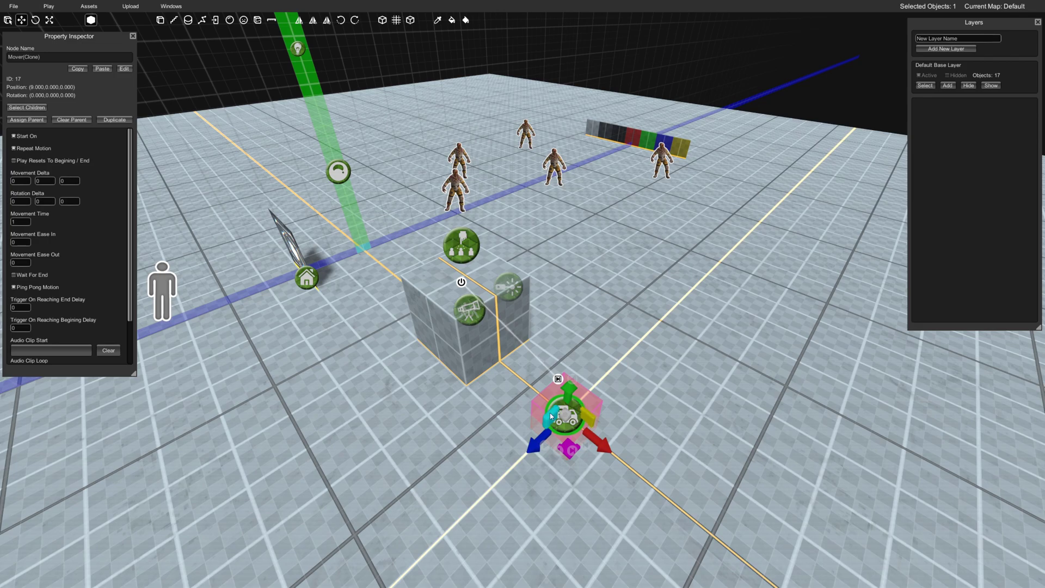
# Playtest the map from the current view with no clip enabled, watch the box target the monsters, and return to the editor.
pyautogui.click(14, 6)
pyautogui.click(32, 31)
pyautogui.click(461, 245)
pyautogui.moveTo(447, 232)
pyautogui.mouseDown(button='right')
pyautogui.moveTo(498, 253)
pyautogui.moveTo(451, 233)
pyautogui.mouseUp(button='right')
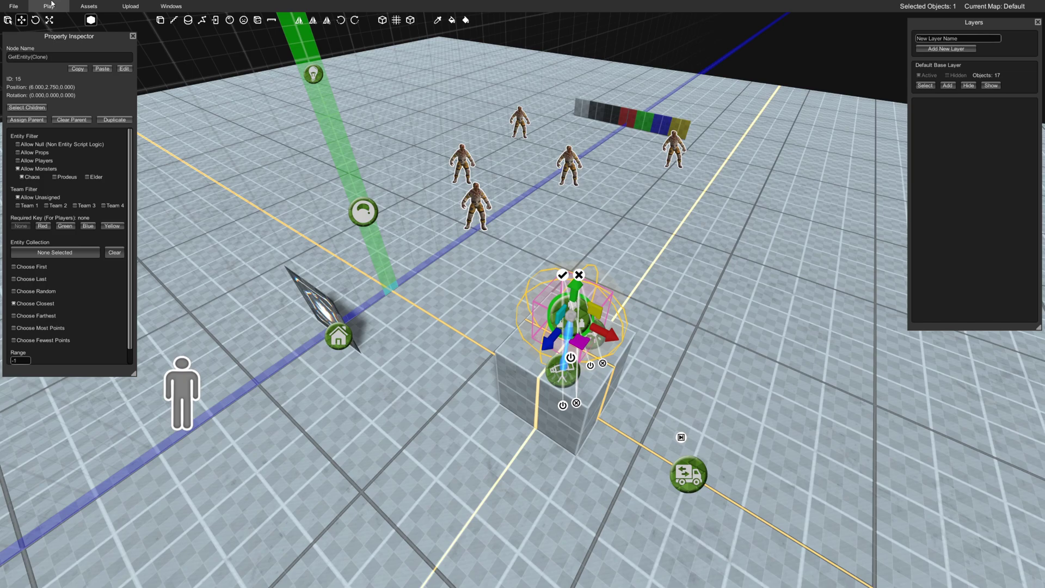
pyautogui.click(50, 4)
pyautogui.click(60, 43)
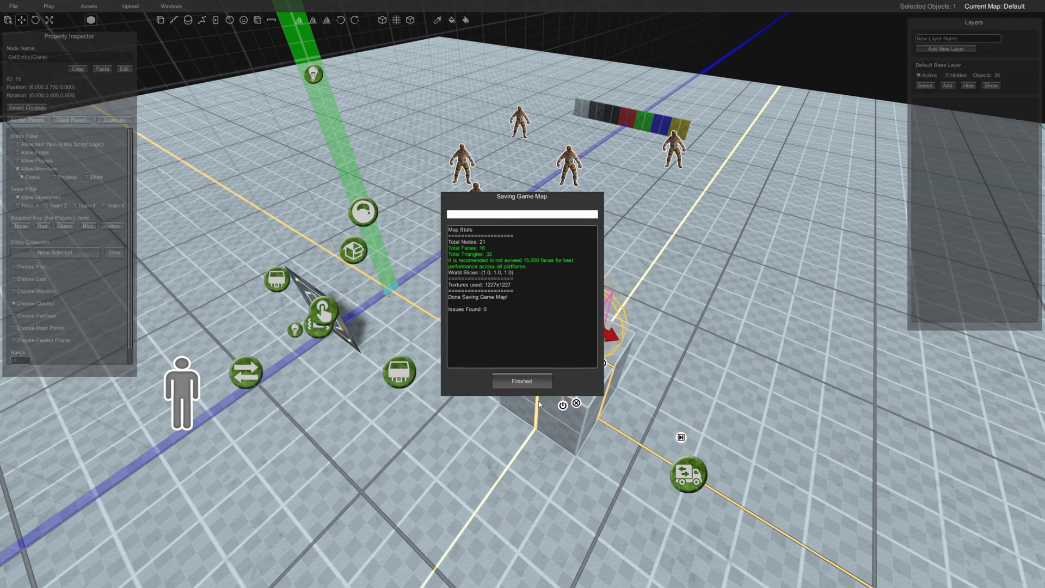
pyautogui.click(522, 381)
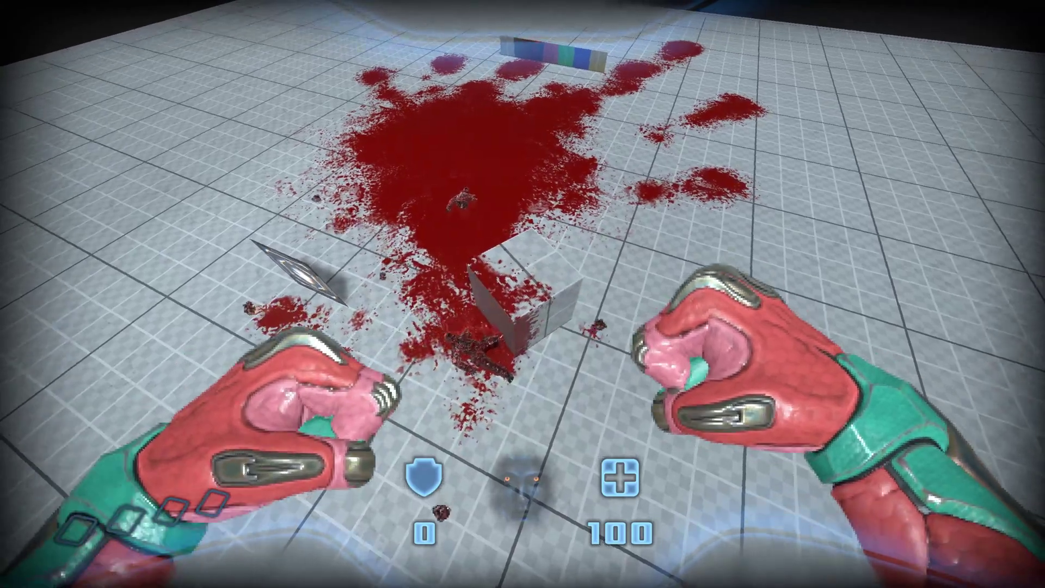
pyautogui.press('Escape')
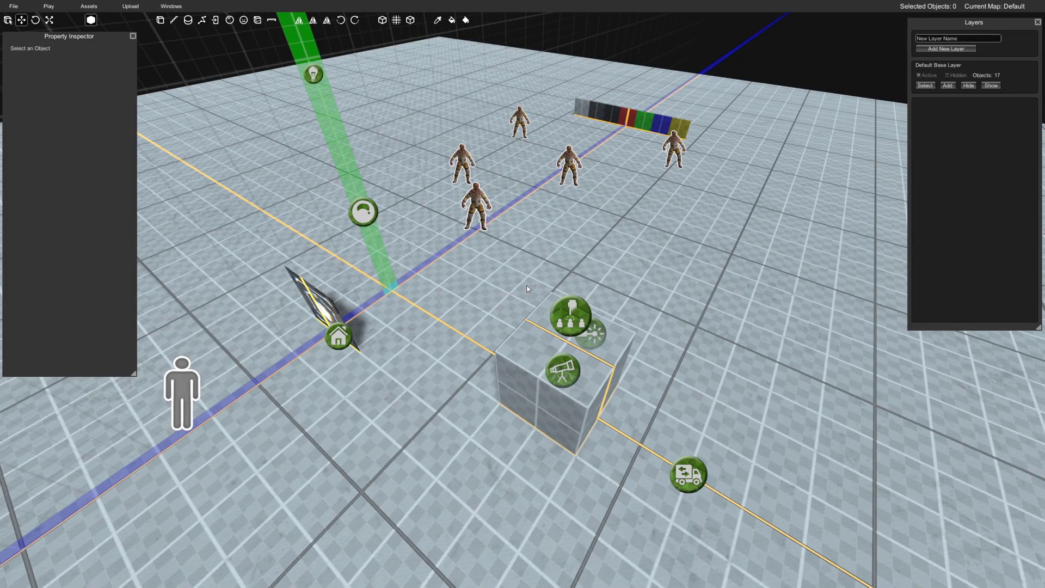
# Delete the Mover node beside the box.
pyautogui.moveTo(562, 315); pyautogui.dragTo(430, 224, button='right')
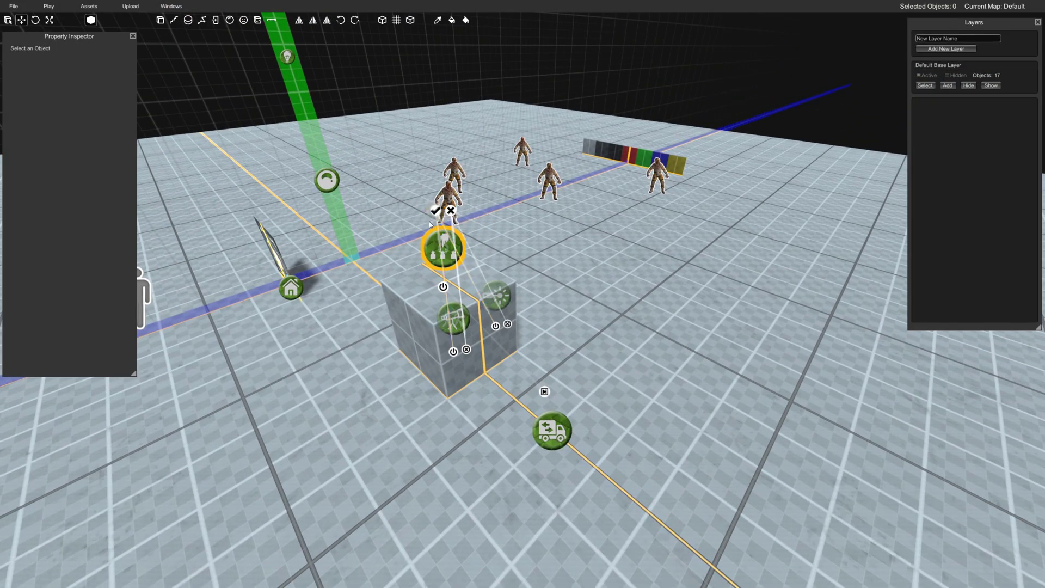
pyautogui.click(438, 238)
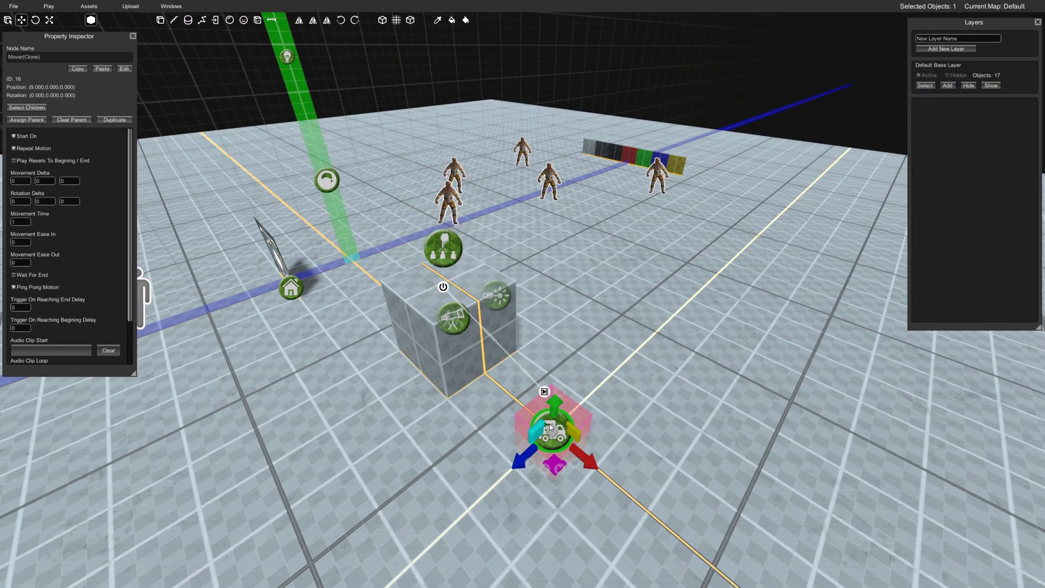
pyautogui.press('Delete')
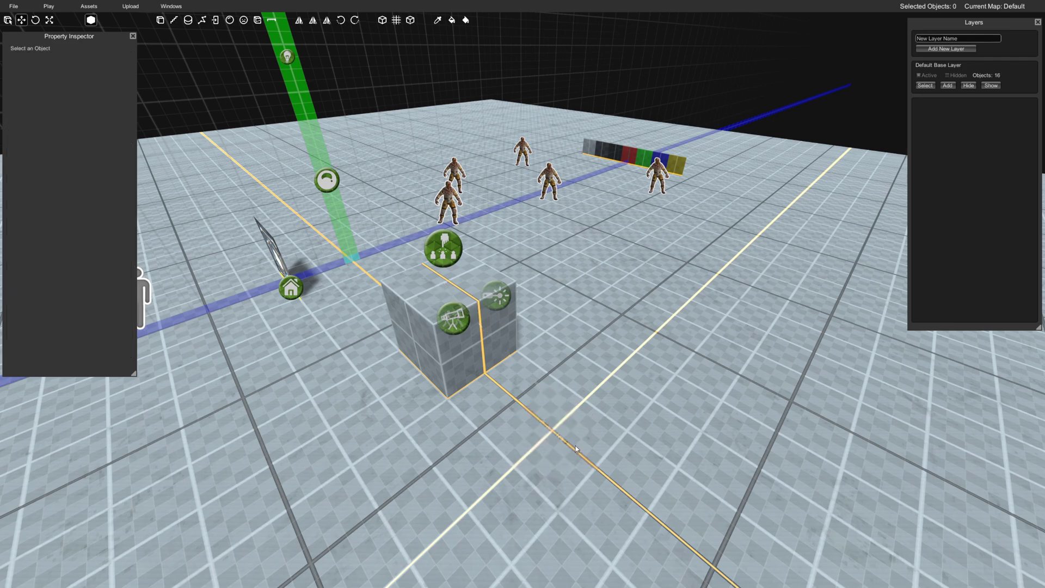
# Link Output 1 of the switch panel on the floor to the Activate input of the GetEntity node above the box.
pyautogui.click(443, 249)
pyautogui.moveTo(466, 263)
pyautogui.mouseDown(button='right')
pyautogui.moveTo(452, 272)
pyautogui.moveTo(475, 264)
pyautogui.mouseUp(button='right')
pyautogui.press('w')
pyautogui.moveTo(327, 338); pyautogui.dragTo(311, 347, button='right')
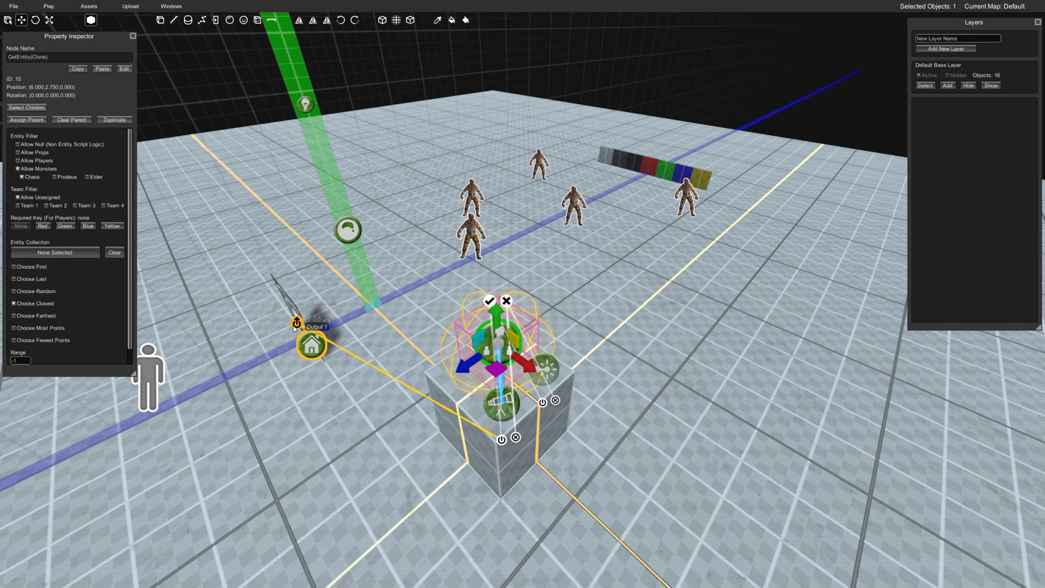
pyautogui.press('Escape')
pyautogui.moveTo(296, 323); pyautogui.dragTo(499, 352)
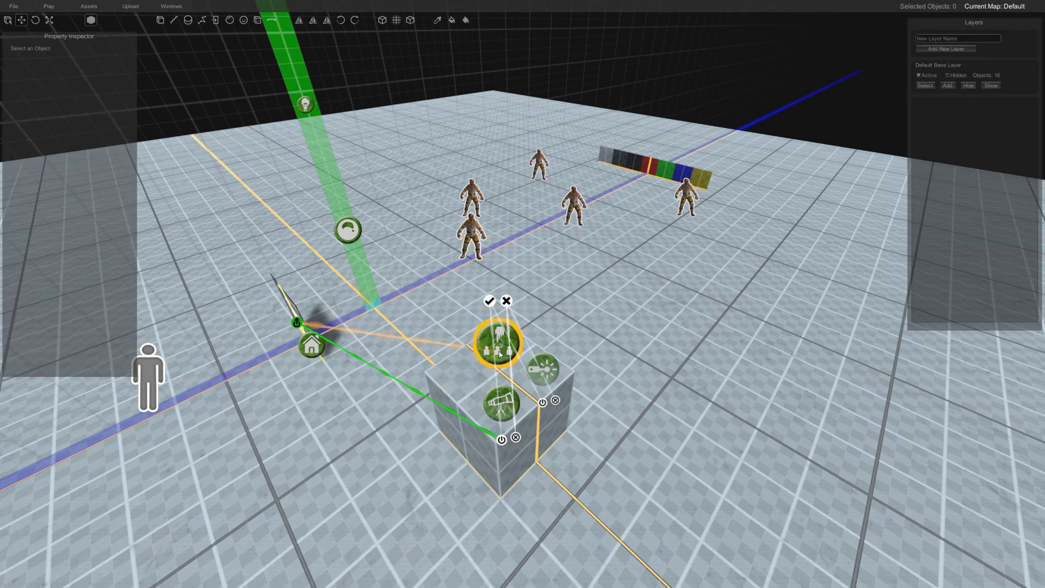
pyautogui.click(499, 352)
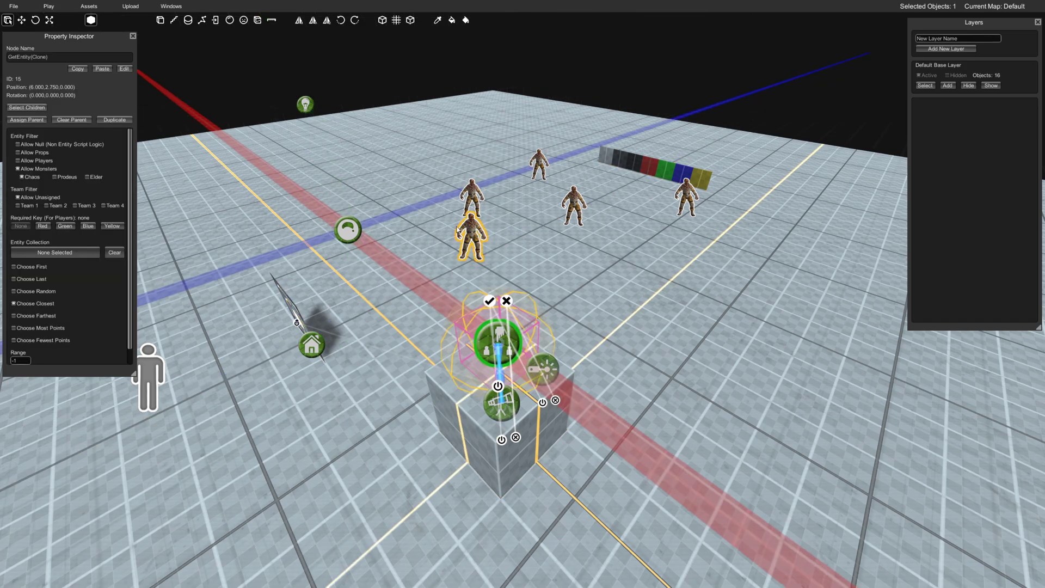
# Playtest the map from its start, use the switch panel, and watch the box's laser fire at the zombies.
pyautogui.click(49, 6)
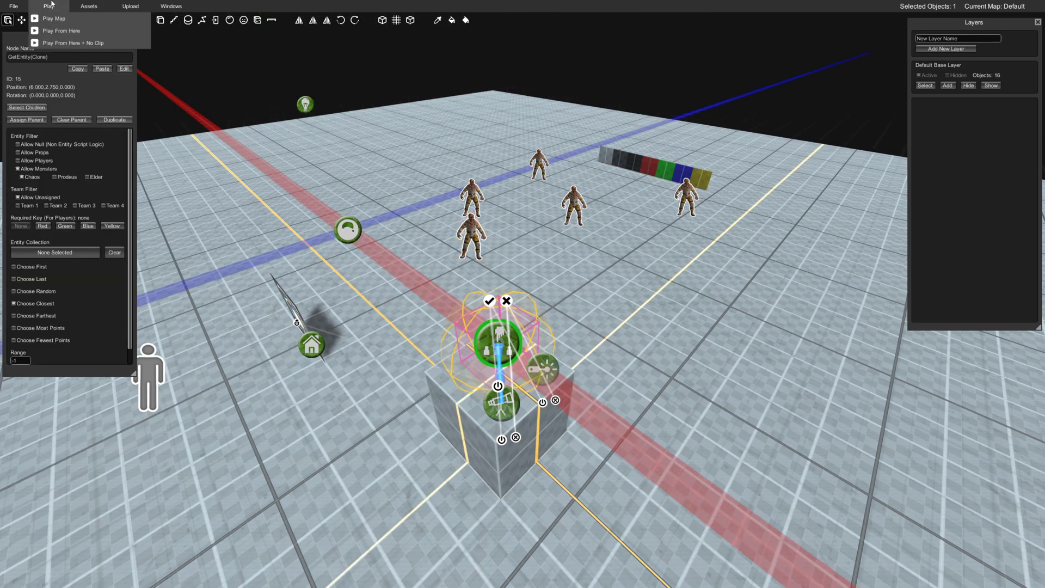
pyautogui.click(60, 16)
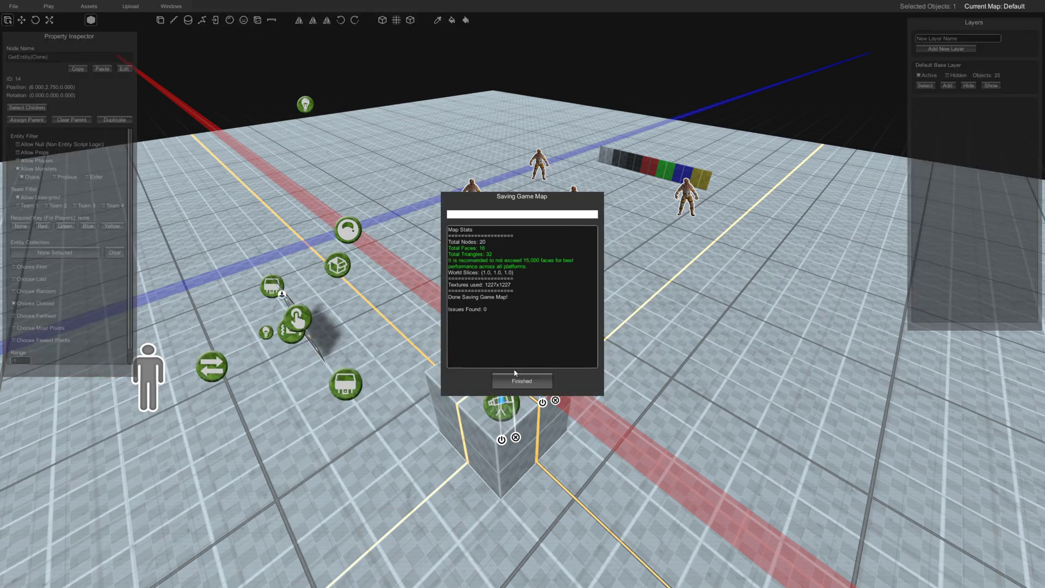
pyautogui.click(515, 377)
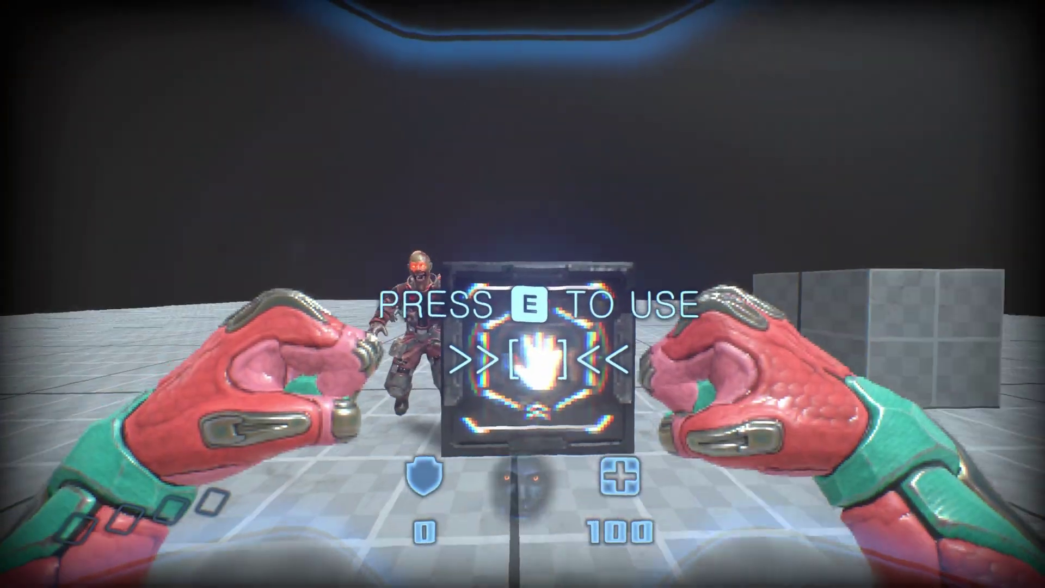
pyautogui.press('e')
pyautogui.press('s')
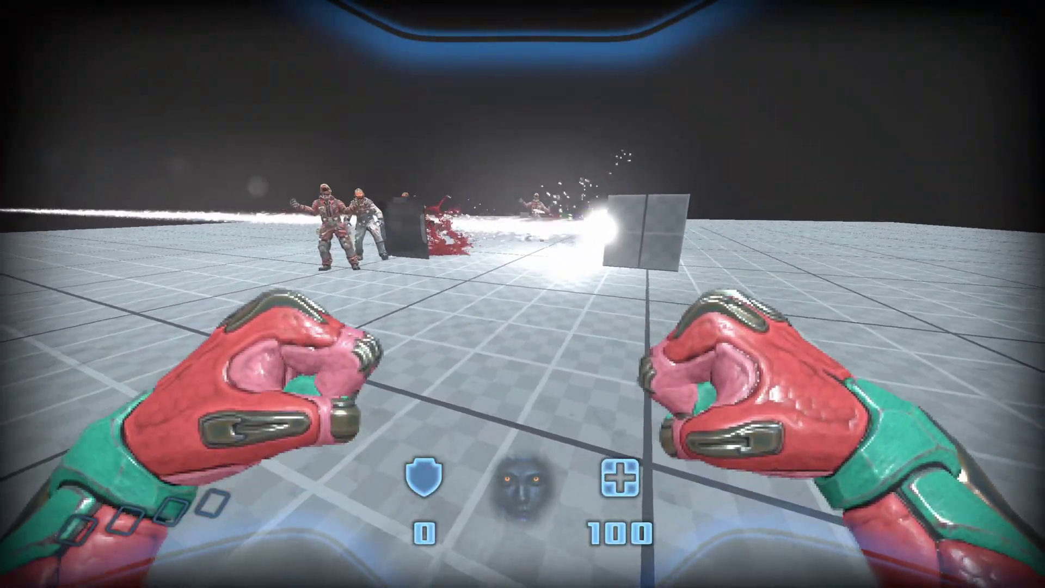
pyautogui.press('d')
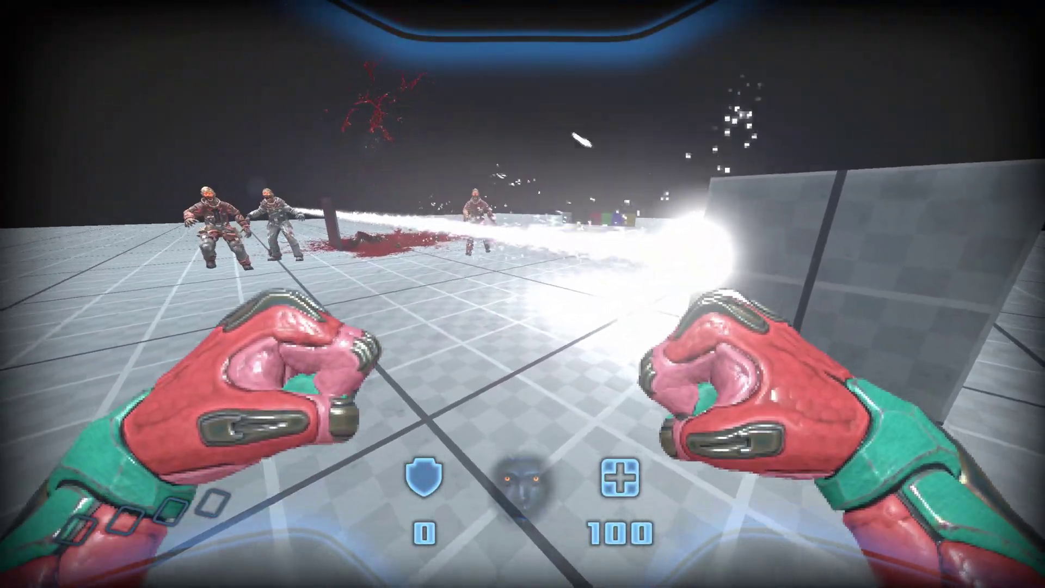
pyautogui.press('a')
pyautogui.press('space')
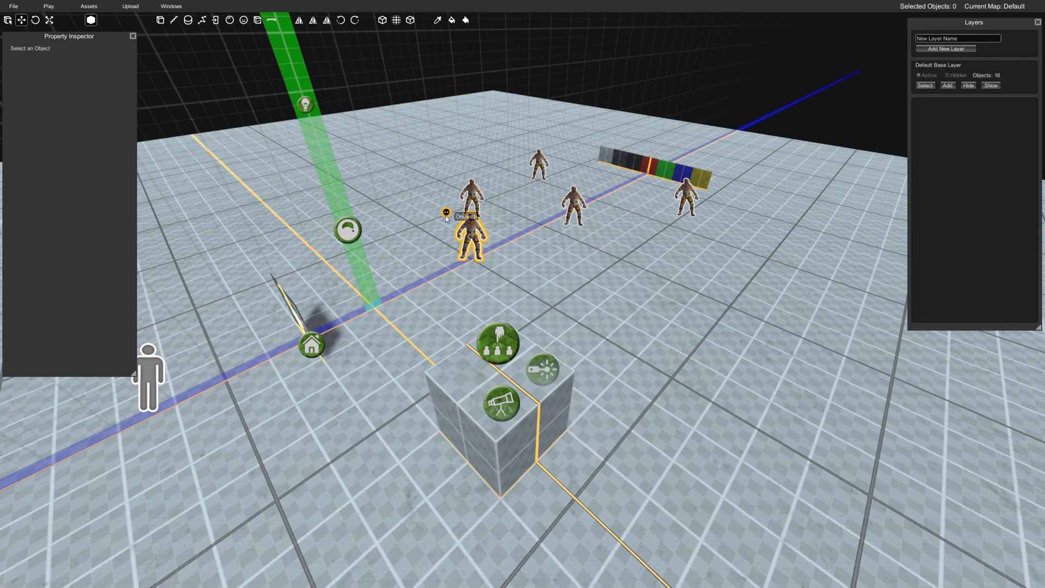
# Link the death outputs of the two nearest zombies and the rear zombie to the GetEntity node's Activate input.
pyautogui.moveTo(446, 215); pyautogui.dragTo(498, 381)
pyautogui.click(497, 385)
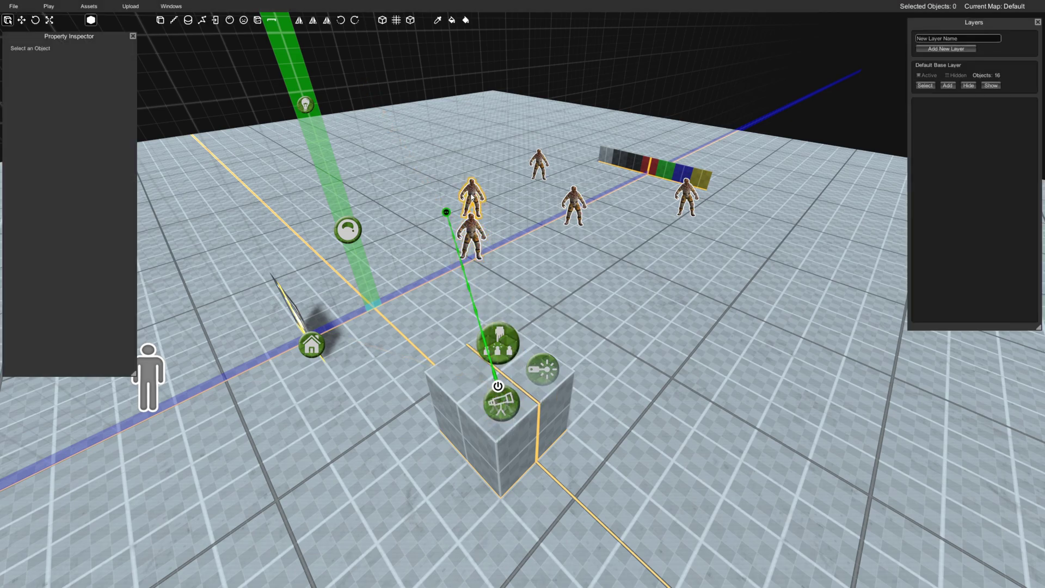
pyautogui.click(451, 179)
pyautogui.click(496, 343)
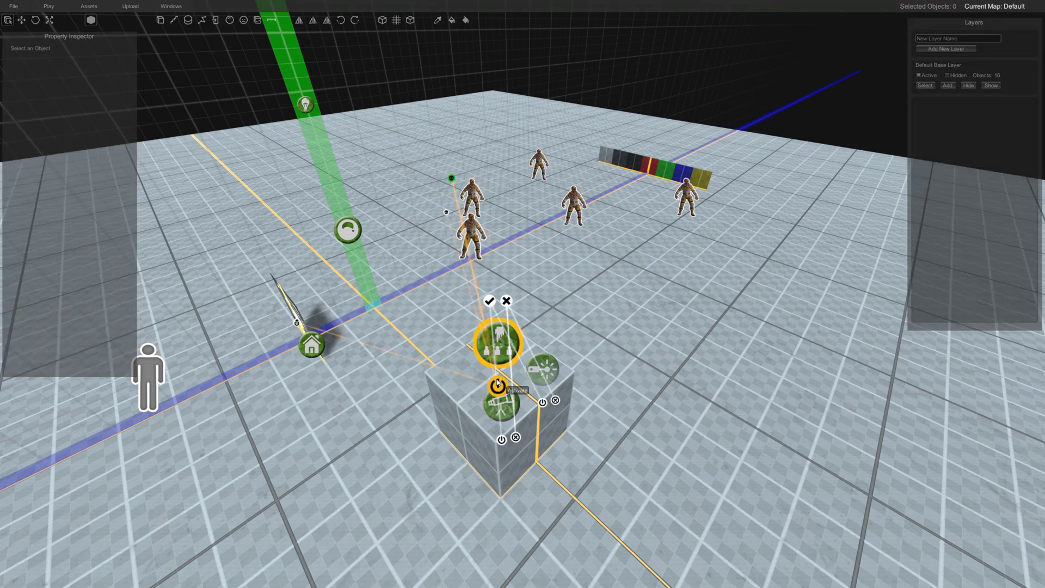
pyautogui.click(497, 386)
pyautogui.click(537, 161)
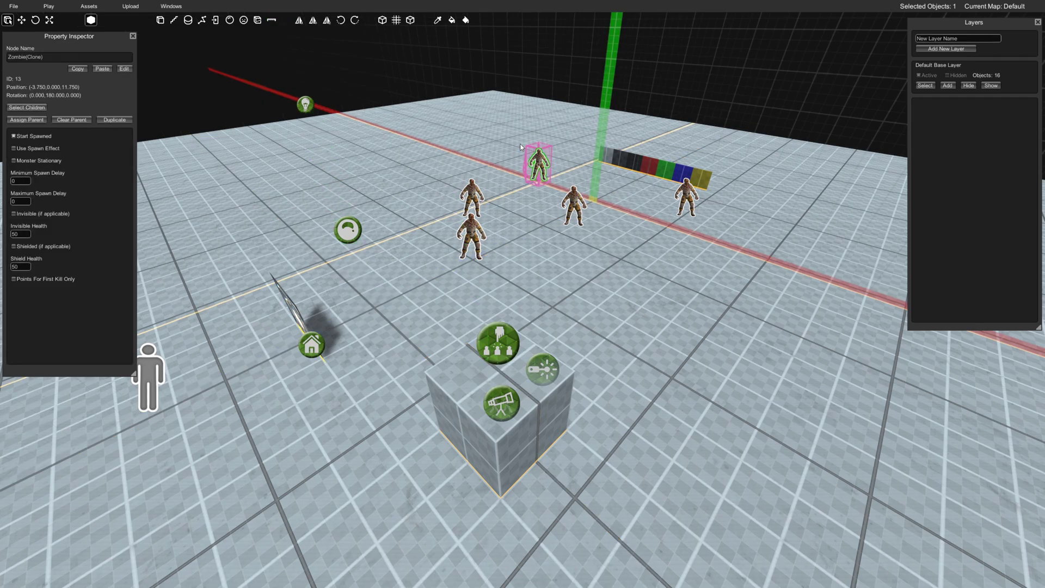
pyautogui.click(522, 148)
pyautogui.click(498, 343)
pyautogui.click(498, 385)
pyautogui.click(574, 206)
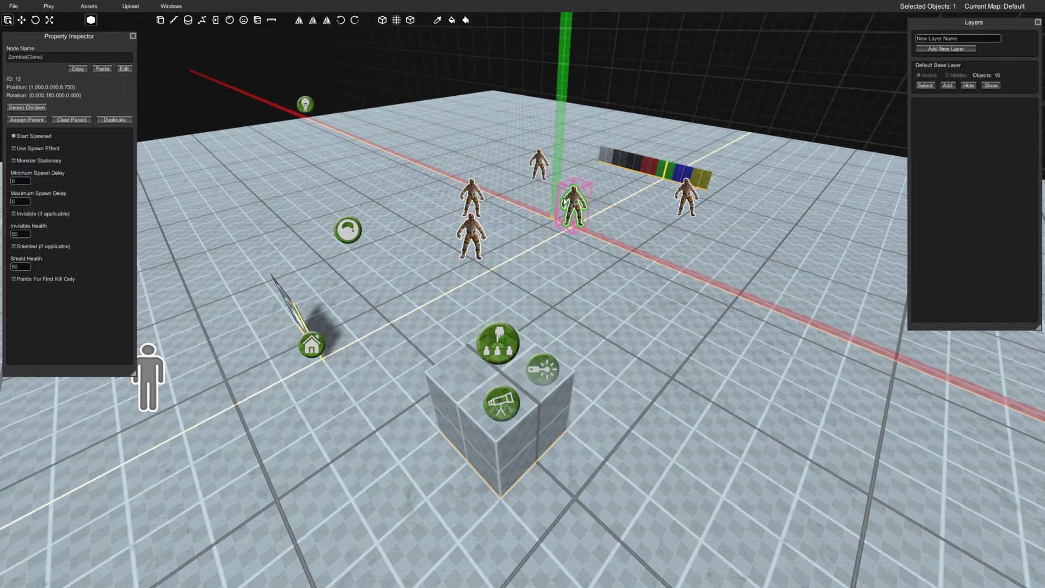
# Build a tall wall brush running along the floor on the far side of the box from the zombies.
pyautogui.moveTo(573, 209); pyautogui.dragTo(480, 235, button='right')
pyautogui.press('s')
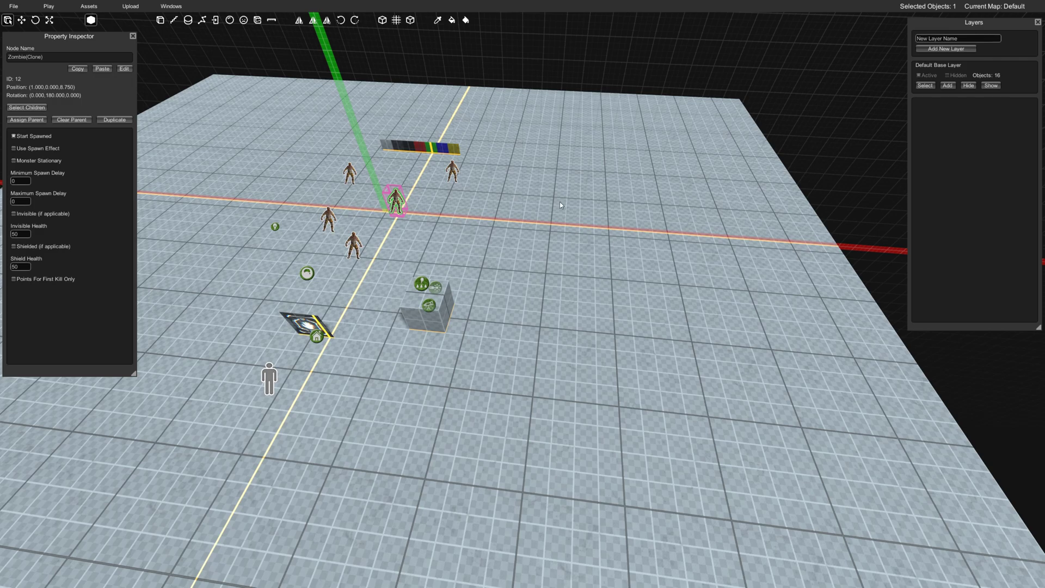
pyautogui.press('b')
pyautogui.moveTo(551, 121)
pyautogui.mouseDown()
pyautogui.moveTo(554, 551)
pyautogui.moveTo(541, 572)
pyautogui.mouseUp()
# Place a Toggle node at 19.75, 0, 5.5, a minigun at 17.25, 0, 5 and four Fiends behind the wall.
pyautogui.click(517, 484)
pyautogui.moveTo(518, 476)
pyautogui.mouseDown(button='right')
pyautogui.moveTo(533, 383)
pyautogui.moveTo(564, 310)
pyautogui.mouseUp(button='right')
pyautogui.press('s')
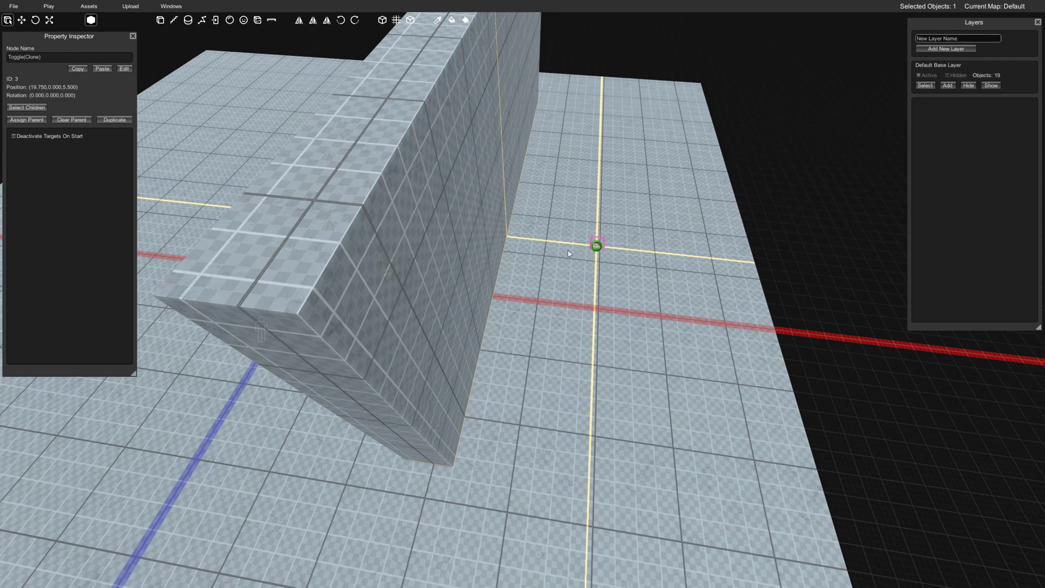
pyautogui.click(558, 247)
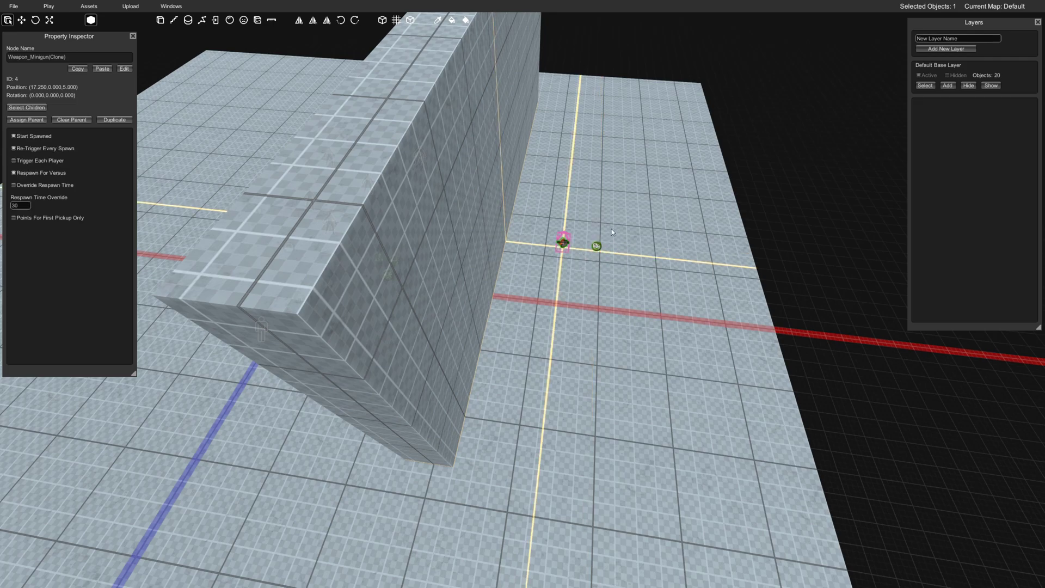
pyautogui.click(559, 240)
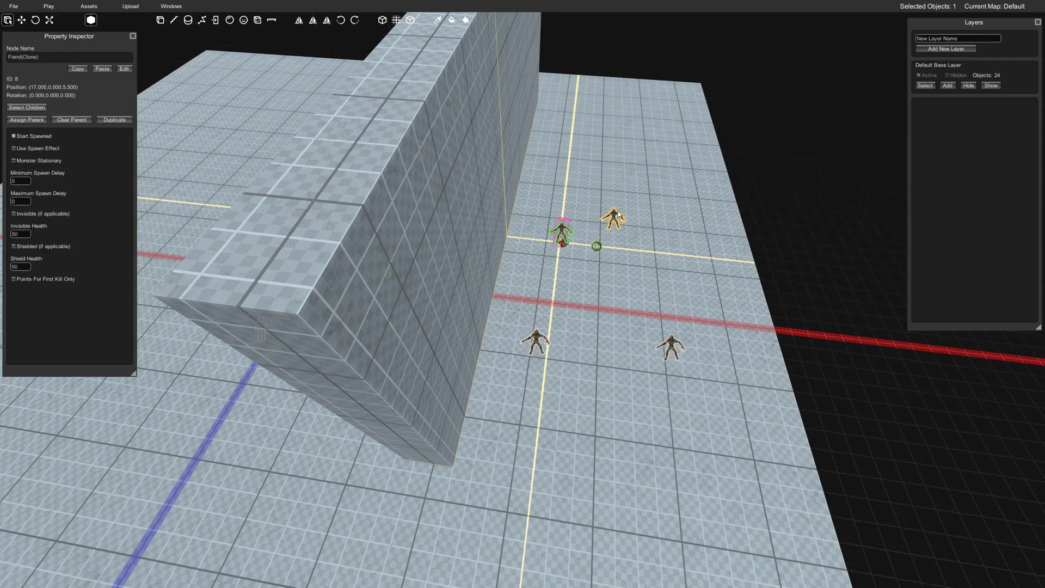
# Examine the four Fiends behind the wall against the GetEntity node above the box and the zombies on its side.
pyautogui.keyDown('shift'); pyautogui.click(614, 218); pyautogui.keyUp('shift')
pyautogui.keyDown('shift'); pyautogui.click(536, 342); pyautogui.keyUp('shift')
pyautogui.keyDown('shift'); pyautogui.click(670, 348); pyautogui.keyUp('shift')
pyautogui.press('w')
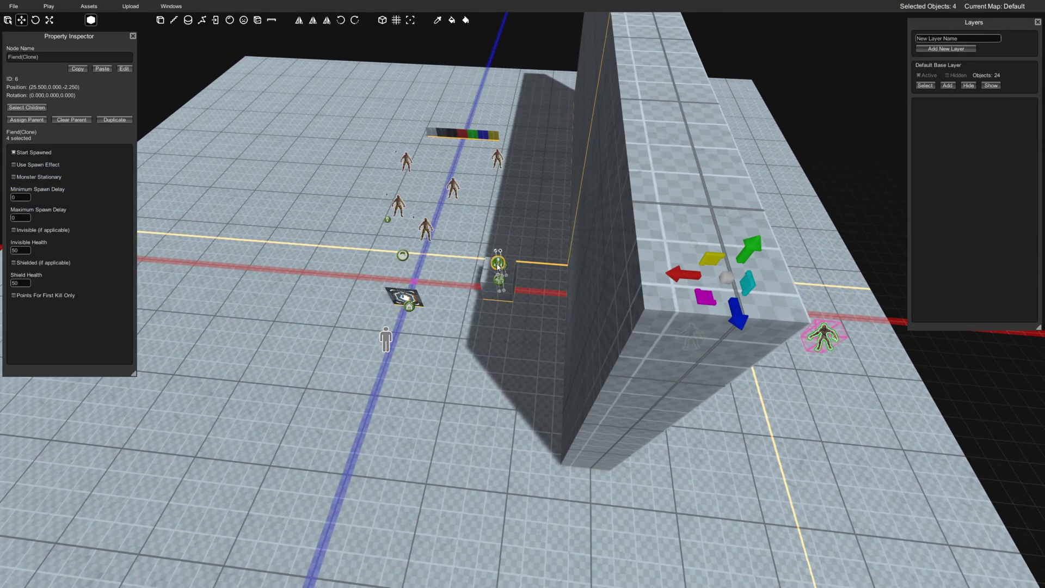
pyautogui.doubleClick(498, 266)
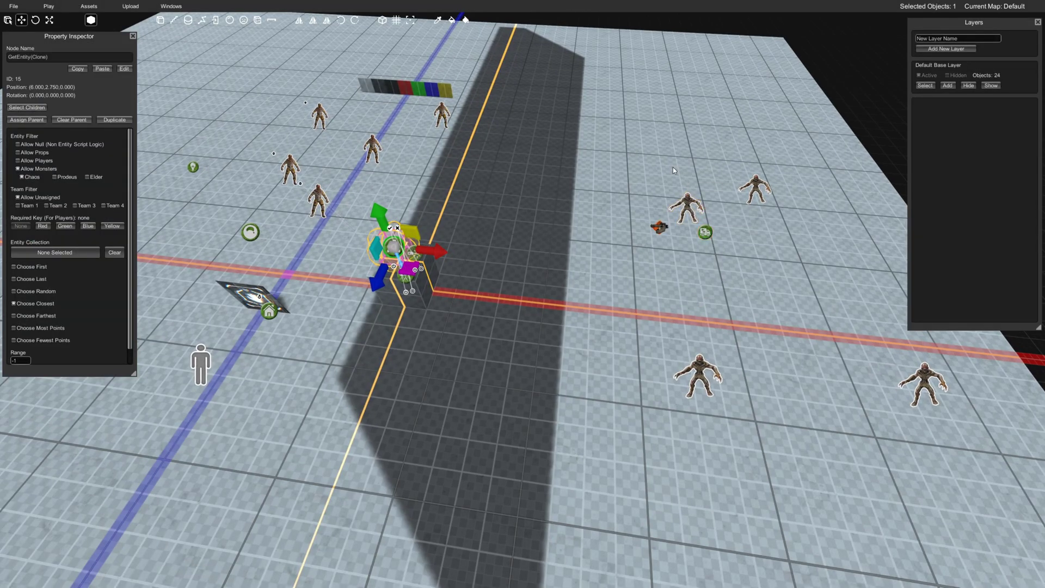
pyautogui.press('w')
pyautogui.moveTo(544, 249); pyautogui.dragTo(521, 243, button='right')
pyautogui.press('s')
pyautogui.moveTo(612, 223)
pyautogui.mouseDown(button='right')
pyautogui.moveTo(626, 243)
pyautogui.moveTo(649, 245)
pyautogui.moveTo(620, 242)
pyautogui.mouseUp(button='right')
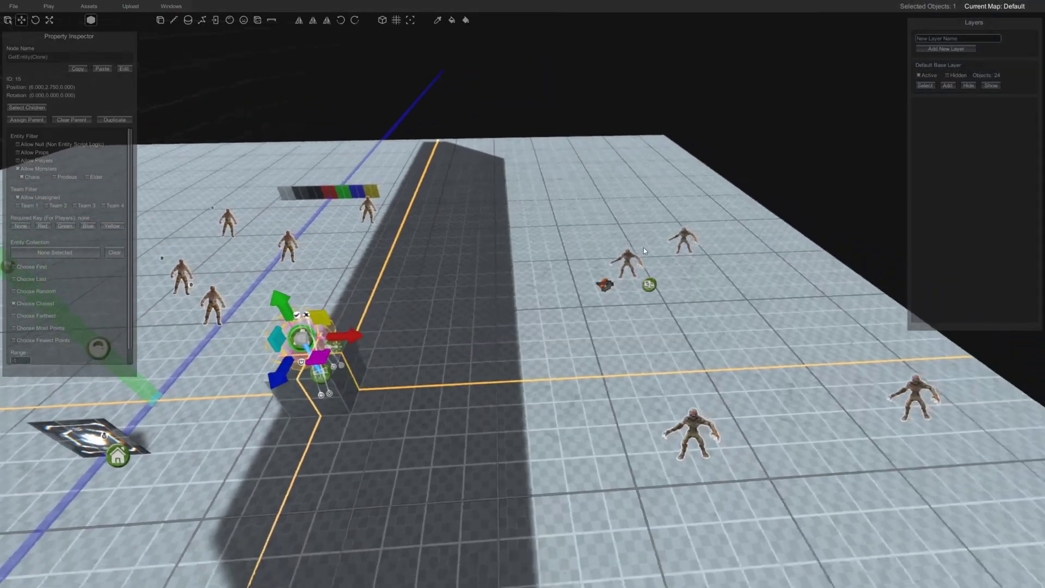
# Delete the four Fiends, the minigun and the Toggle node behind the wall.
pyautogui.click(612, 249)
pyautogui.click(578, 256)
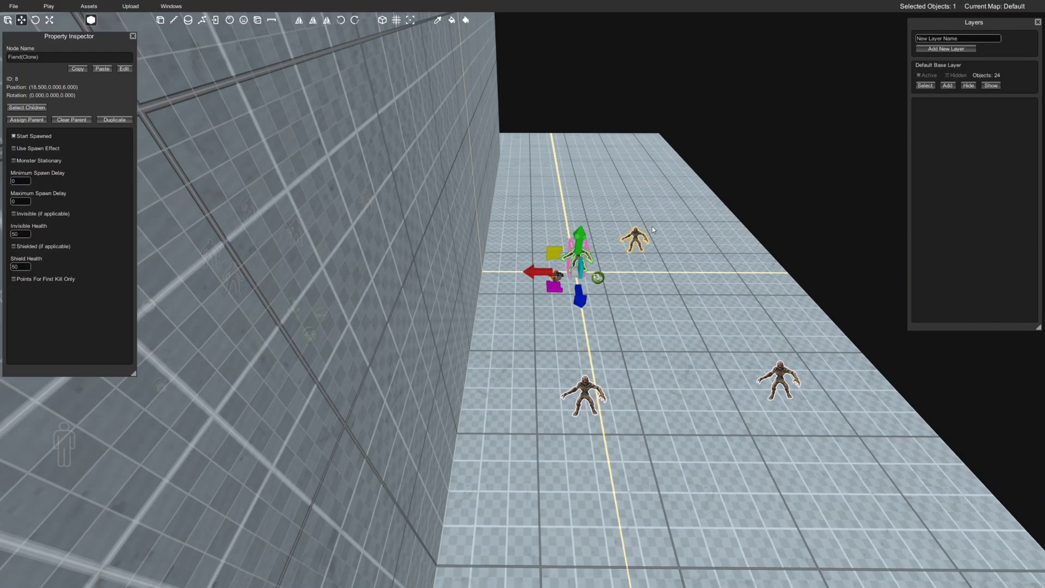
pyautogui.keyDown('shift'); pyautogui.click(635, 238); pyautogui.keyUp('shift')
pyautogui.keyDown('shift'); pyautogui.click(583, 392); pyautogui.keyUp('shift')
pyautogui.keyDown('shift'); pyautogui.click(778, 381); pyautogui.keyUp('shift')
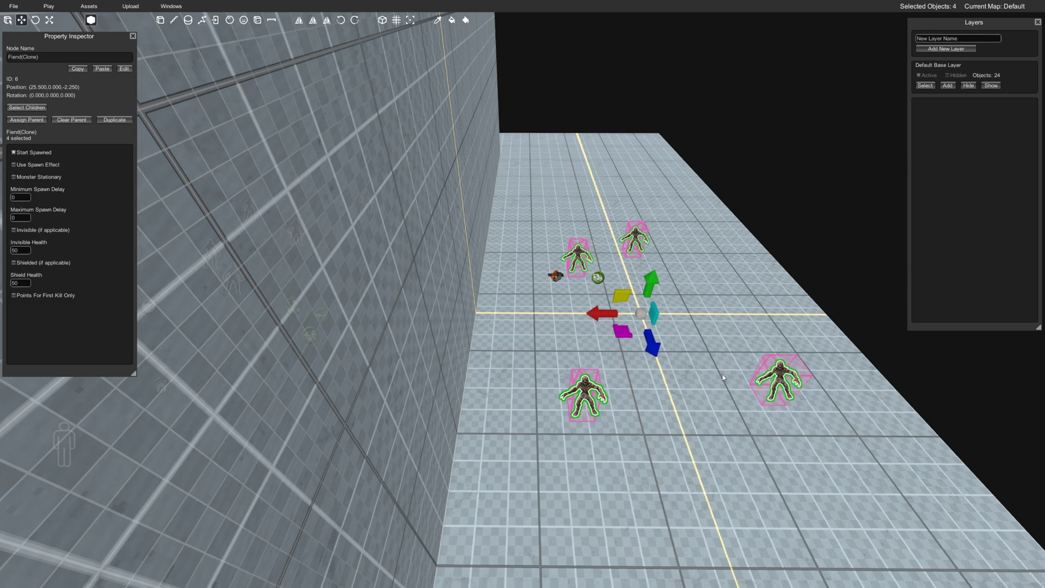
pyautogui.press('Delete')
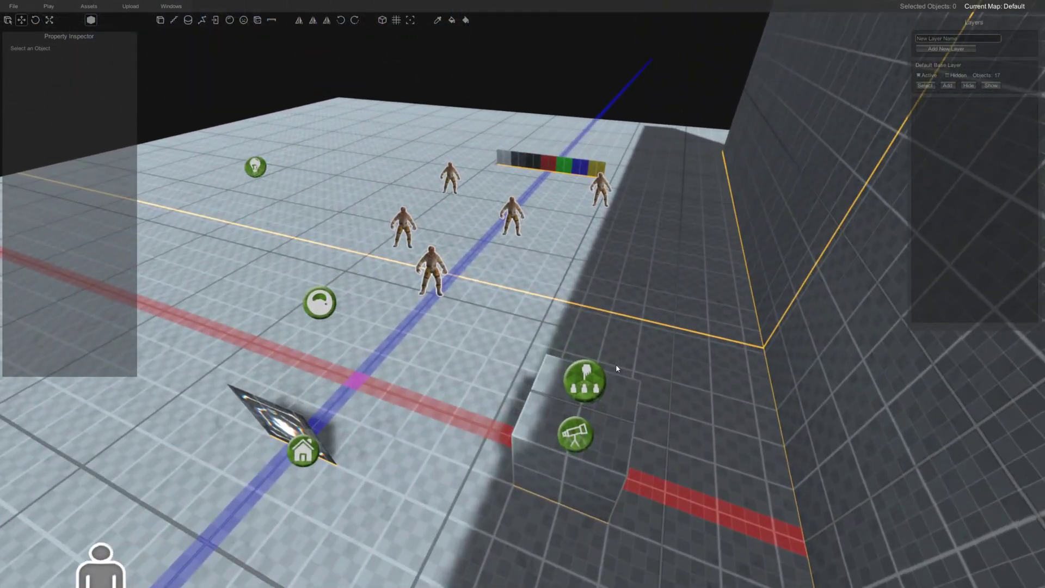
# Check the GetEntity node above the box and select the five zombies together with the coloured strip behind them.
pyautogui.click(596, 375)
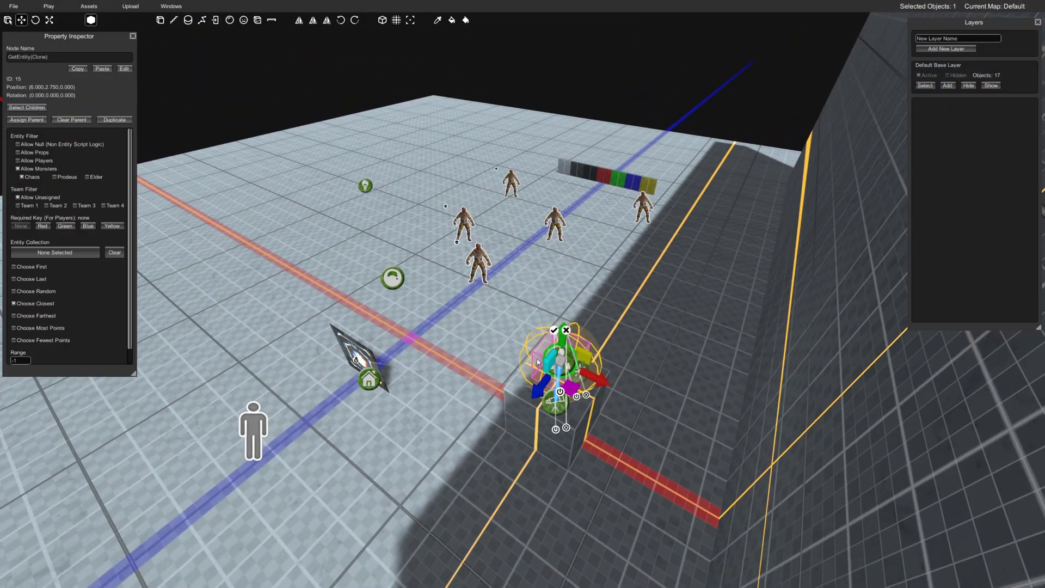
pyautogui.moveTo(653, 203); pyautogui.dragTo(647, 337, button='right')
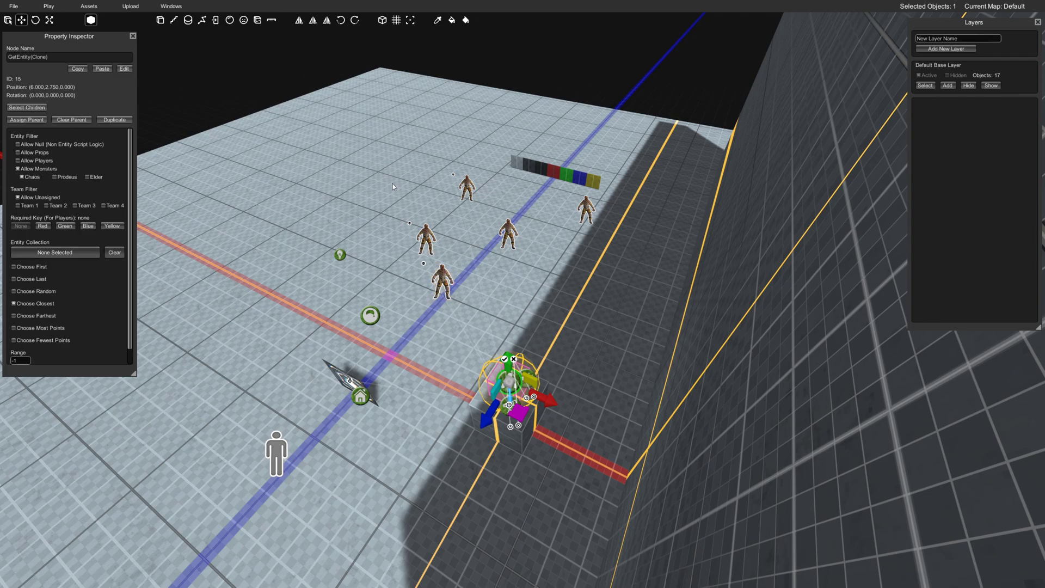
pyautogui.moveTo(403, 161); pyautogui.dragTo(591, 303)
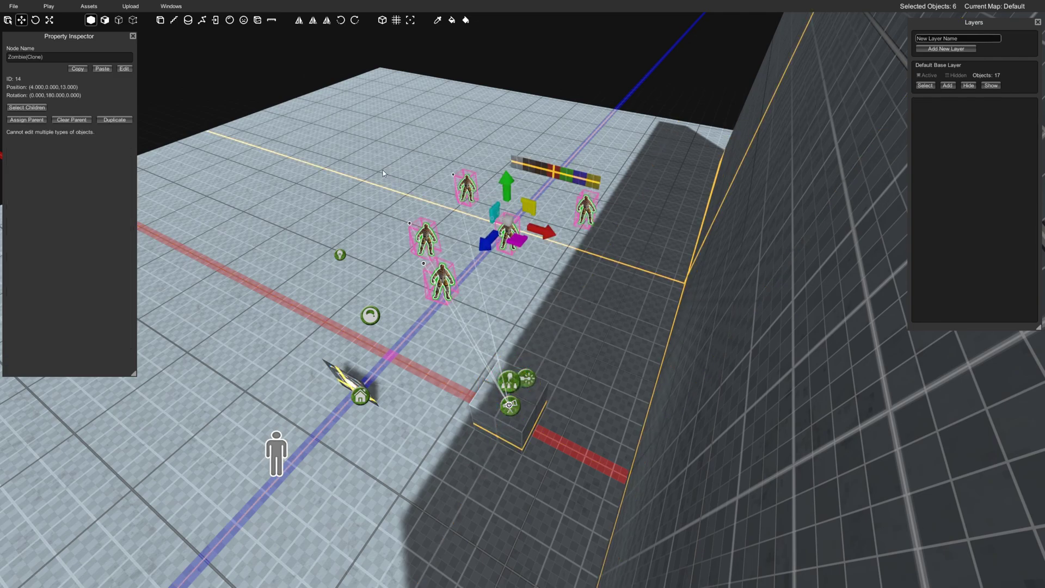
pyautogui.click(92, 4)
pyautogui.click(480, 377)
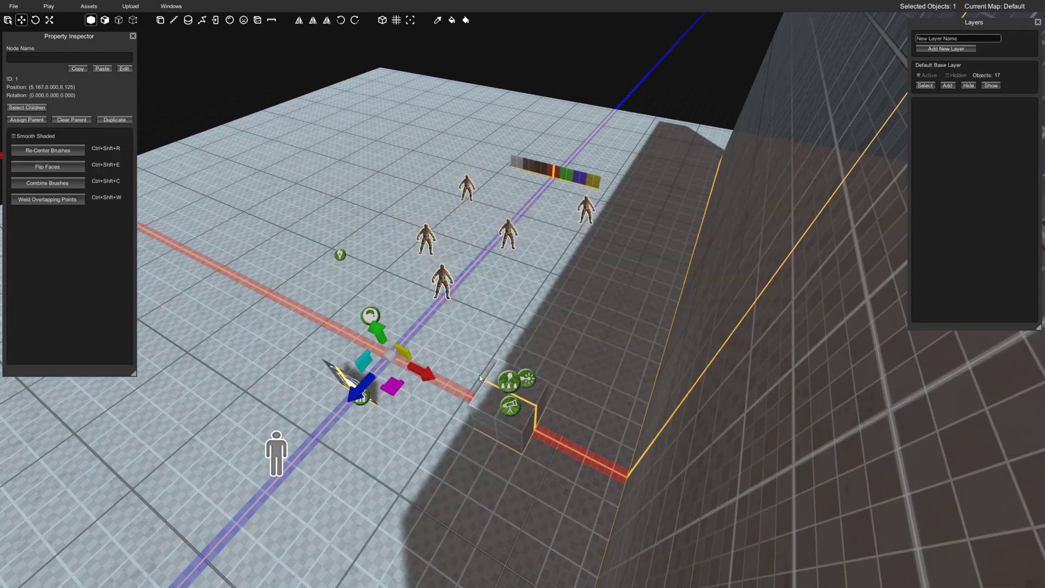
pyautogui.moveTo(408, 140); pyautogui.dragTo(618, 309)
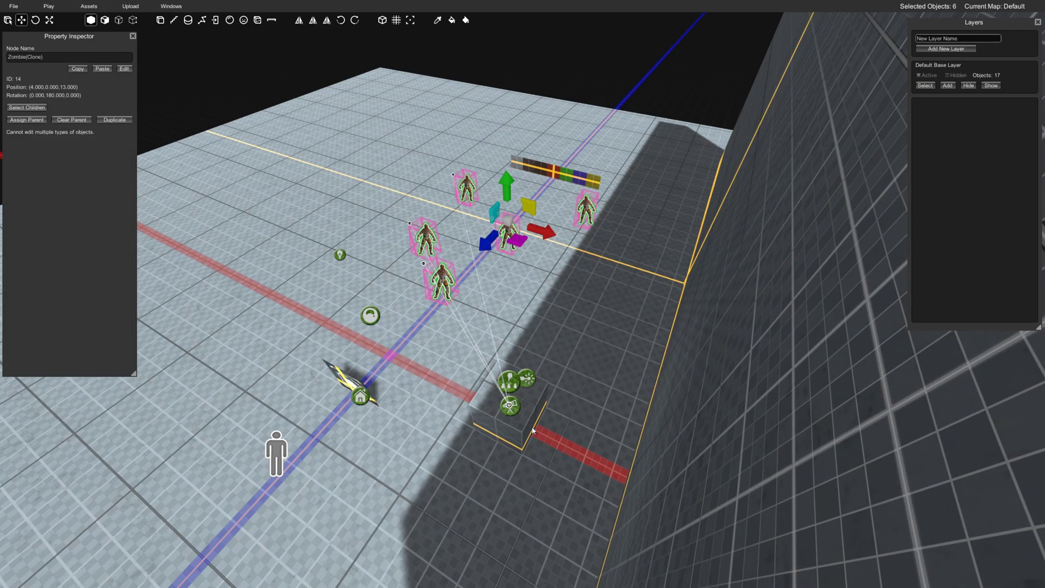
# Place an EntityCollection node on the floor beside the zombies.
pyautogui.click(519, 403)
pyautogui.click(487, 369)
pyautogui.click(509, 380)
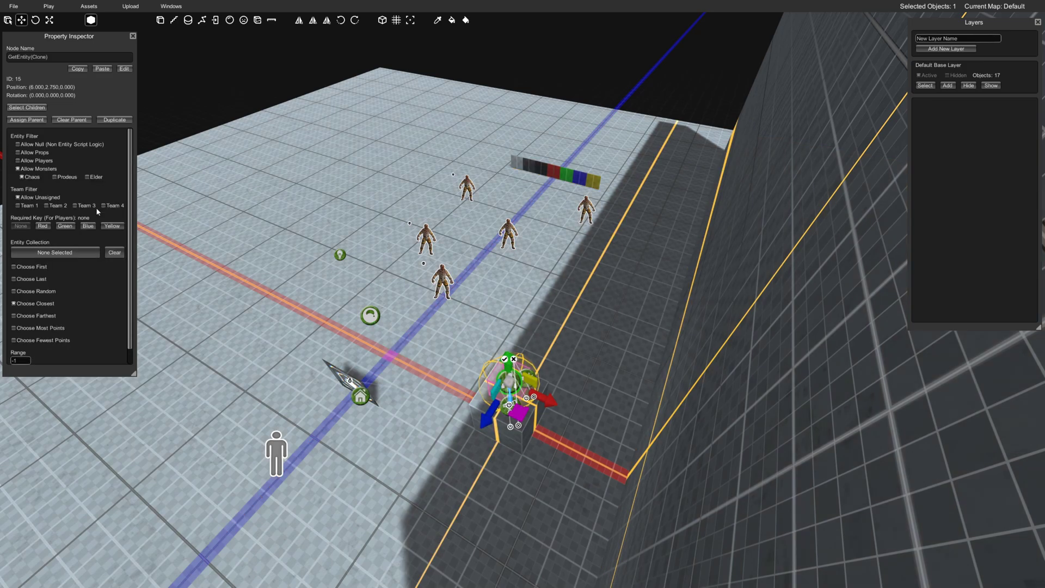
pyautogui.click(87, 3)
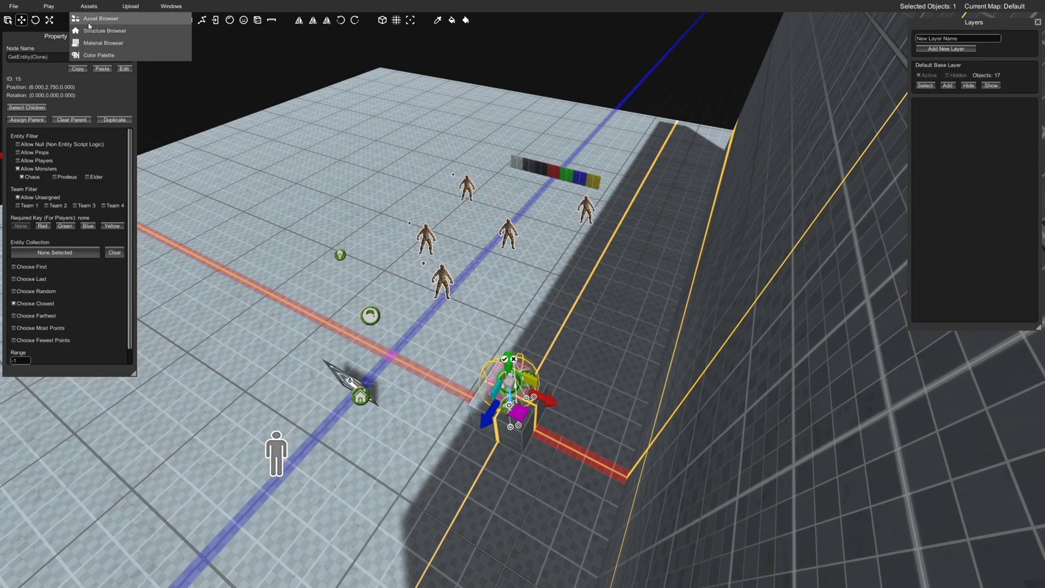
pyautogui.click(88, 16)
pyautogui.click(73, 105)
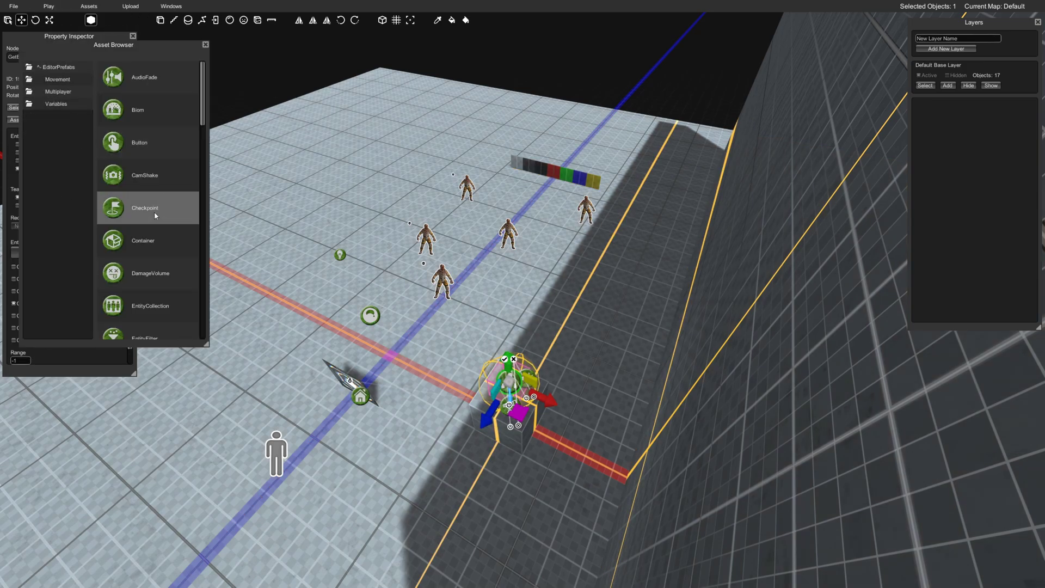
pyautogui.scroll(-3, 141, 218)
pyautogui.moveTo(142, 234); pyautogui.dragTo(356, 205)
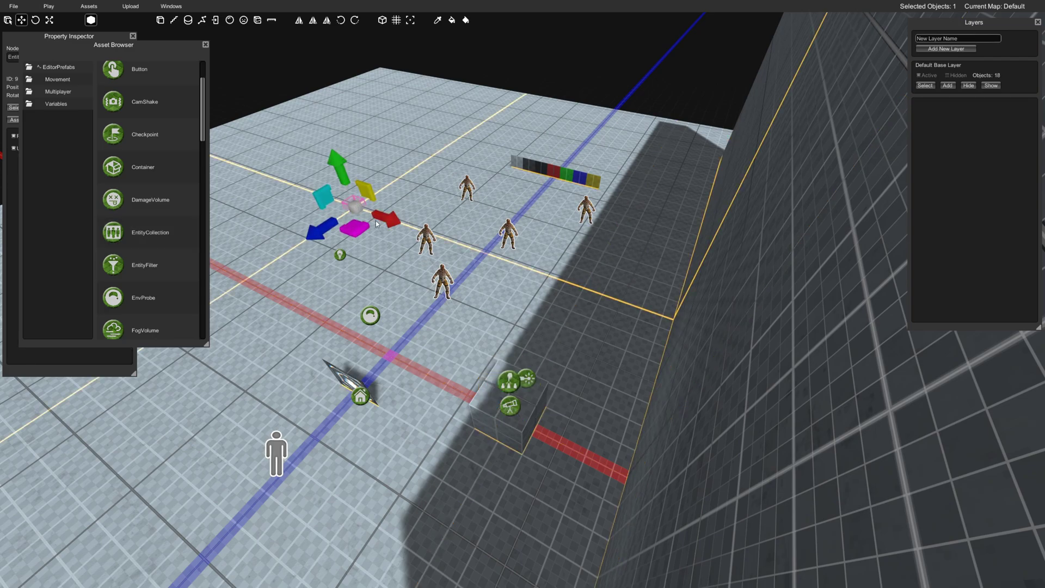
# Link the OnSpawn event of all five zombies to the EntityCollection node's add input.
pyautogui.doubleClick(423, 220)
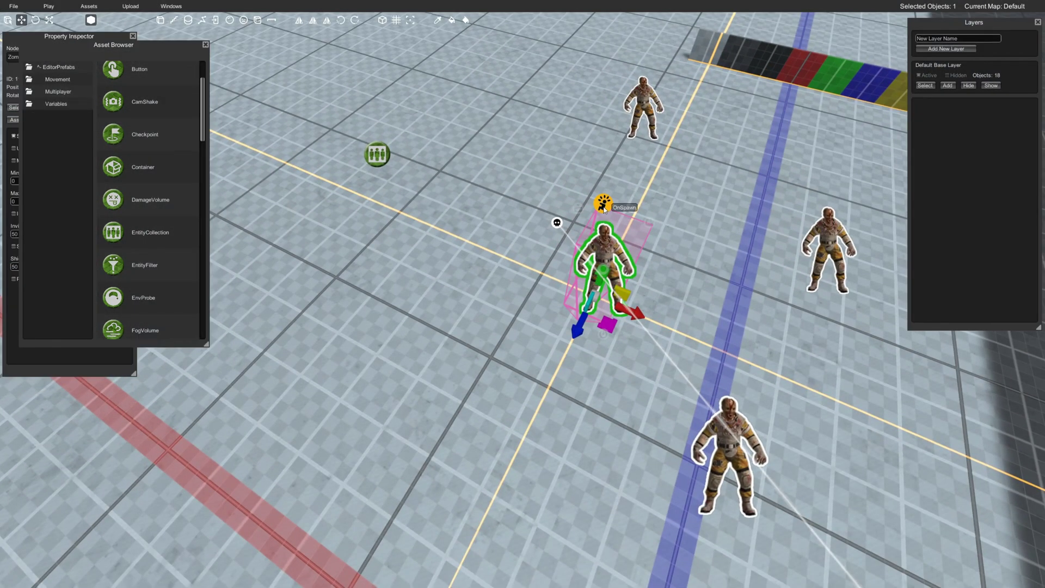
pyautogui.moveTo(603, 206); pyautogui.dragTo(825, 191)
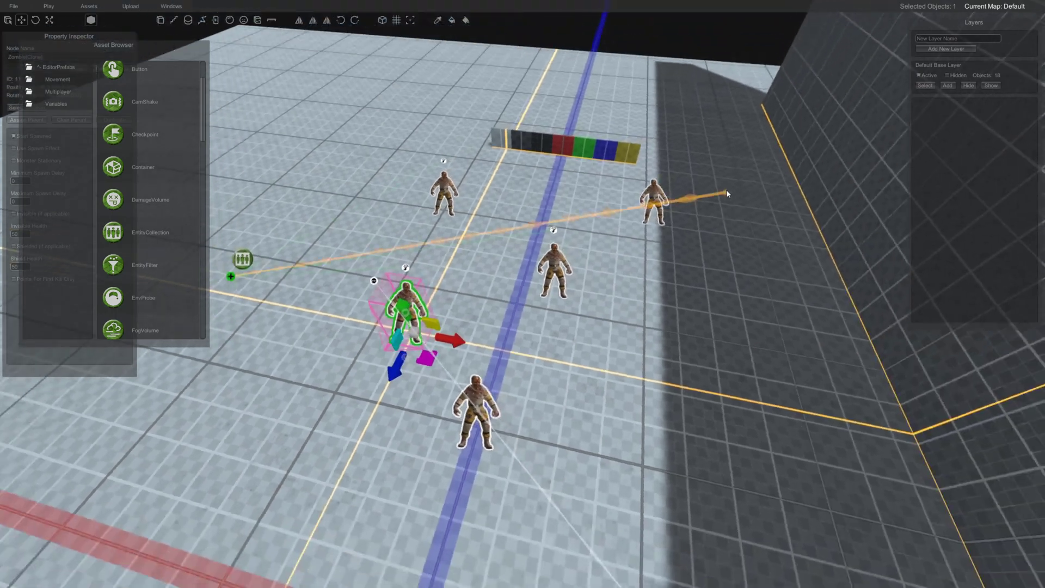
pyautogui.moveTo(650, 191); pyautogui.dragTo(656, 184)
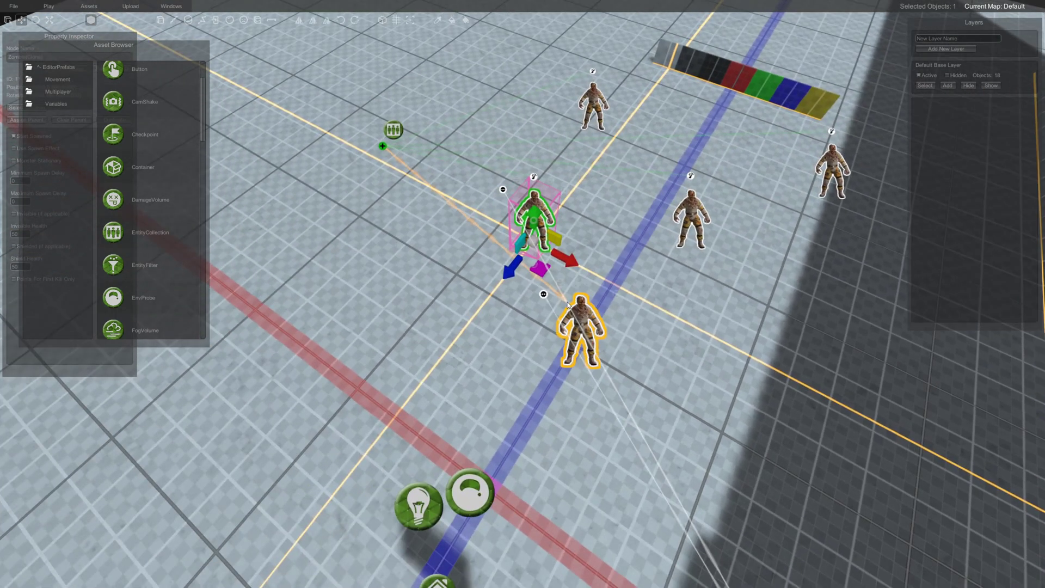
pyautogui.click(582, 279)
pyautogui.moveTo(585, 193); pyautogui.dragTo(655, 206, button='right')
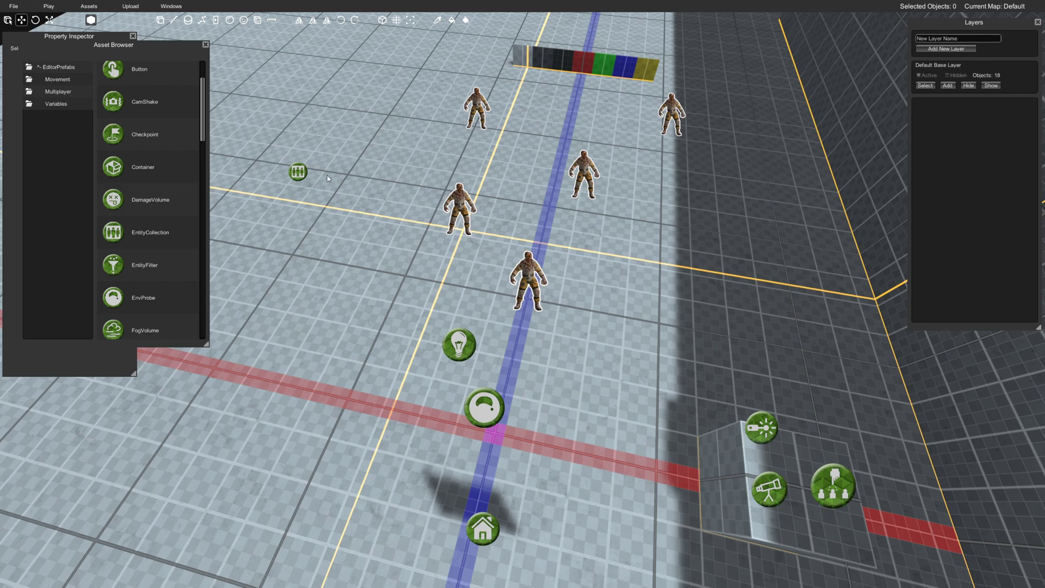
# Name the EntityCollection node ZOMBIES and move it to -5.75, 0, 4.75 beside the zombies.
pyautogui.click(298, 172)
pyautogui.moveTo(305, 195); pyautogui.dragTo(381, 202)
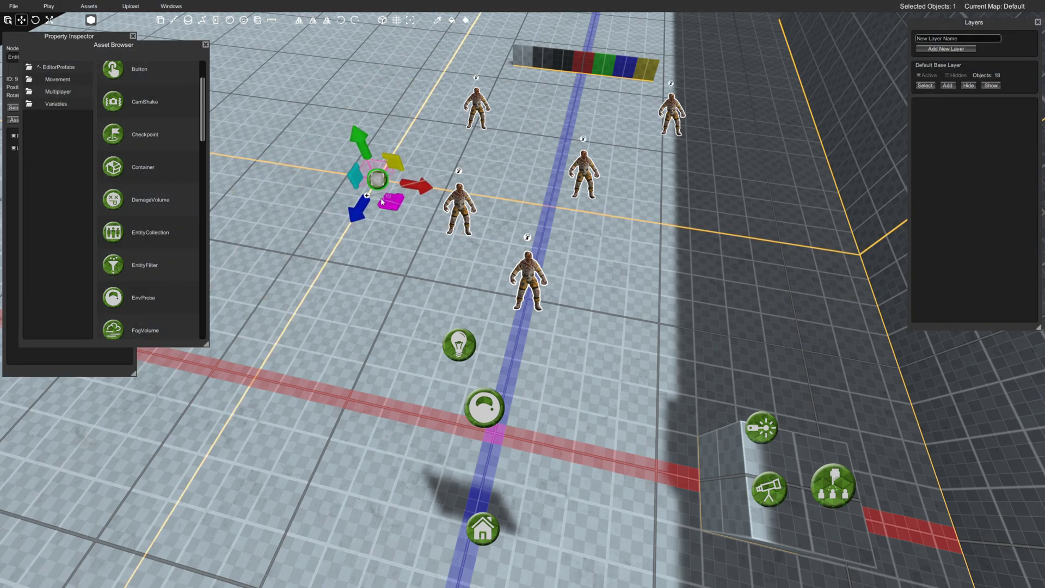
pyautogui.moveTo(108, 50)
pyautogui.mouseDown()
pyautogui.moveTo(216, 117)
pyautogui.moveTo(160, 180)
pyautogui.mouseUp()
pyautogui.click(114, 57)
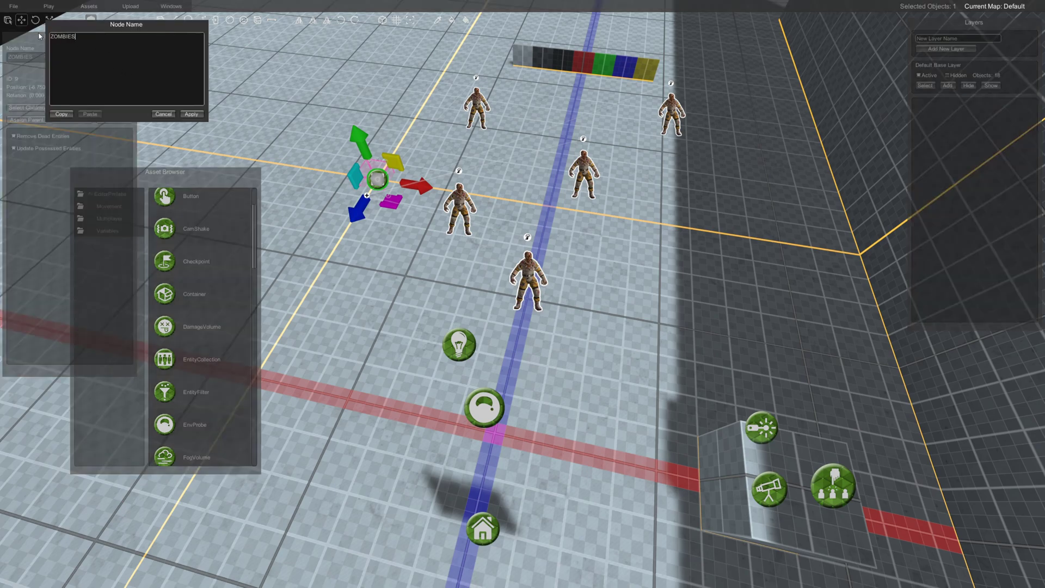
pyautogui.click(198, 116)
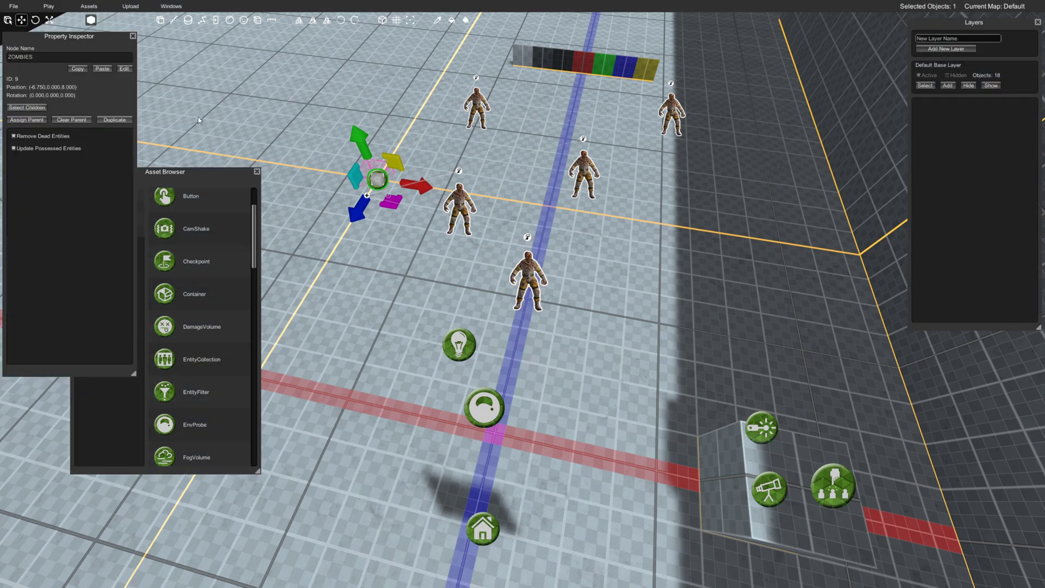
pyautogui.click(257, 172)
pyautogui.moveTo(325, 235); pyautogui.dragTo(341, 239, button='right')
pyautogui.scroll(-3, 342, 238)
pyautogui.moveTo(419, 260); pyautogui.dragTo(410, 319)
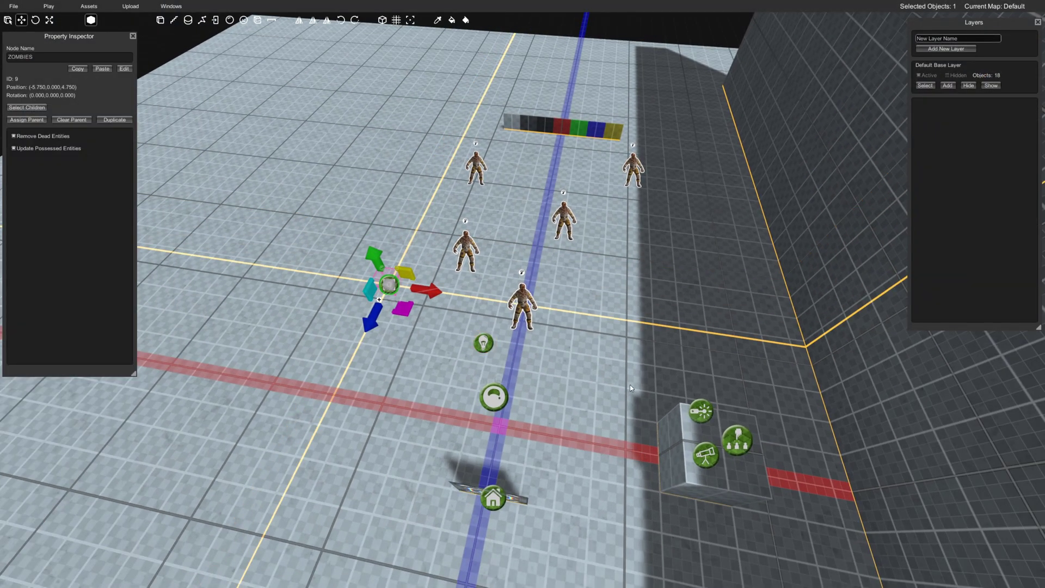
# Set the Entity Collection of the GetEntity node above the box to ZOMBIES.
pyautogui.click(736, 438)
pyautogui.click(60, 253)
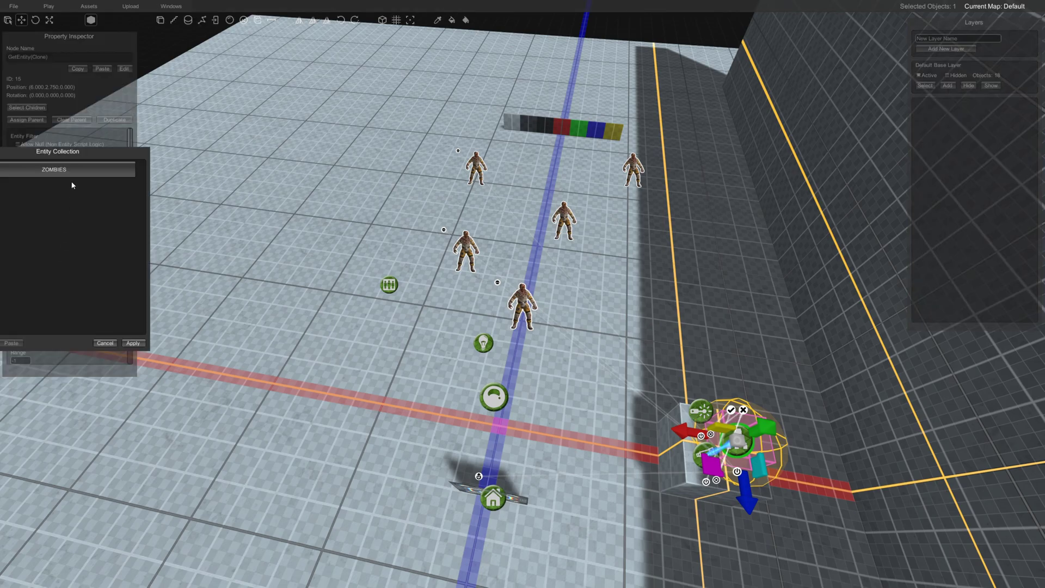
pyautogui.moveTo(84, 152); pyautogui.dragTo(240, 159)
pyautogui.doubleClick(221, 180)
# Paste three Fiends on the floor behind the wall and make all three stationary.
pyautogui.moveTo(340, 281); pyautogui.dragTo(361, 292, button='right')
pyautogui.press('d')
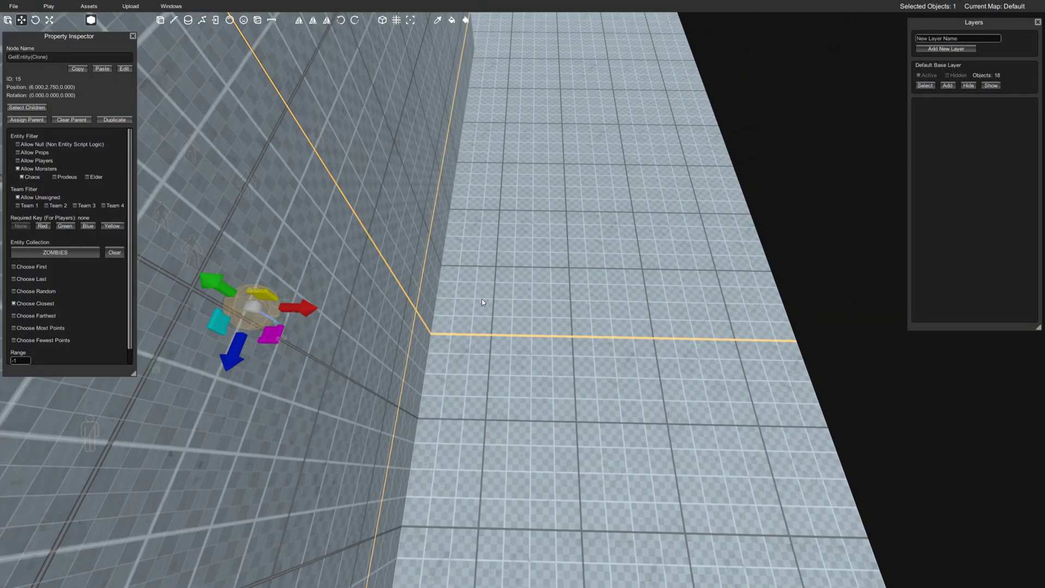
pyautogui.hotkey('ctrl', 'v')
pyautogui.hotkey('ctrl', 'v')
pyautogui.hotkey('ctrl', 'v')
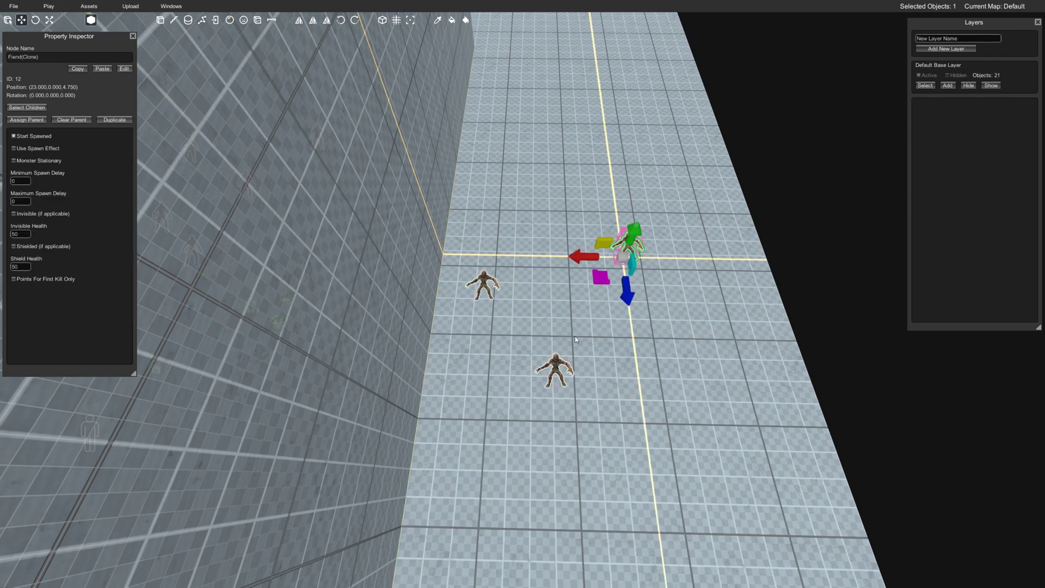
pyautogui.keyDown('shift'); pyautogui.click(484, 291); pyautogui.keyUp('shift')
pyautogui.keyDown('shift'); pyautogui.click(554, 369); pyautogui.keyUp('shift')
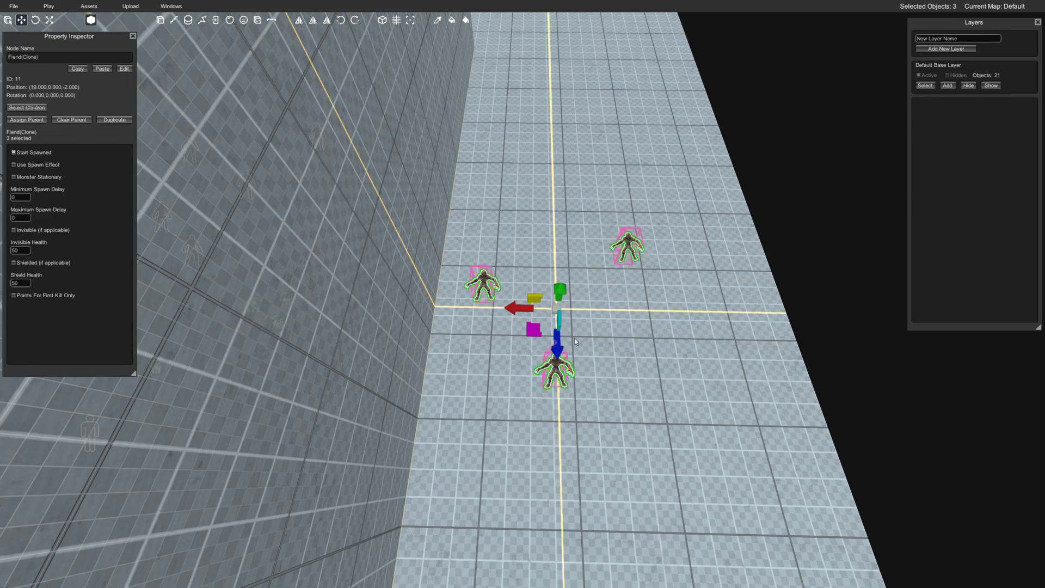
pyautogui.click(31, 176)
# Delete the large wall that separates the box from the Fiends.
pyautogui.press('s')
pyautogui.moveTo(436, 224)
pyautogui.mouseDown(button='right')
pyautogui.moveTo(423, 217)
pyautogui.moveTo(518, 235)
pyautogui.moveTo(493, 245)
pyautogui.moveTo(532, 253)
pyautogui.mouseUp(button='right')
pyautogui.click(518, 235)
pyautogui.press('a')
pyautogui.press('w')
pyautogui.press('s')
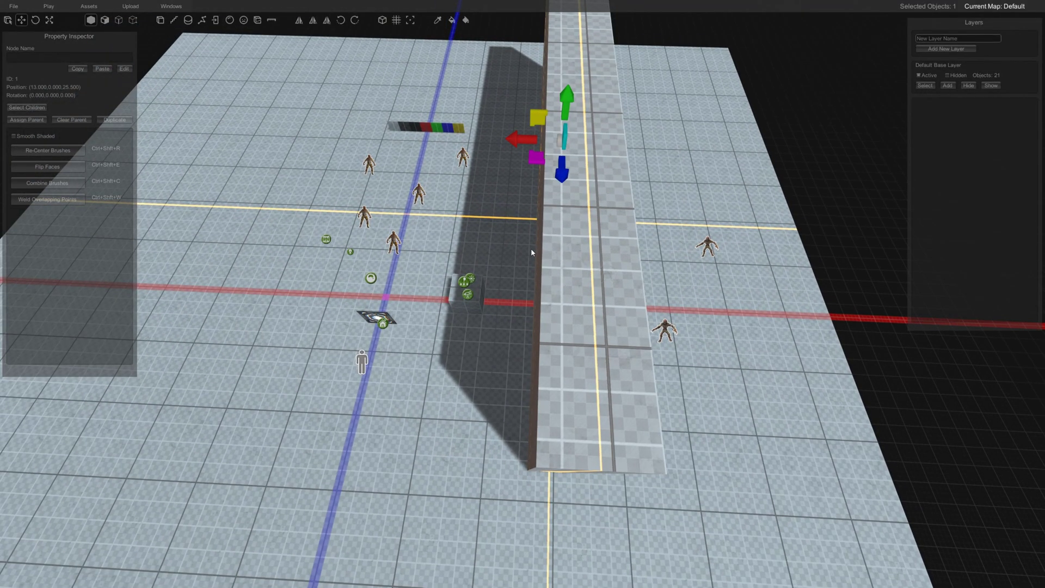
pyautogui.scroll(3, 530, 248)
pyautogui.press('Delete')
pyautogui.scroll(-3, 610, 235)
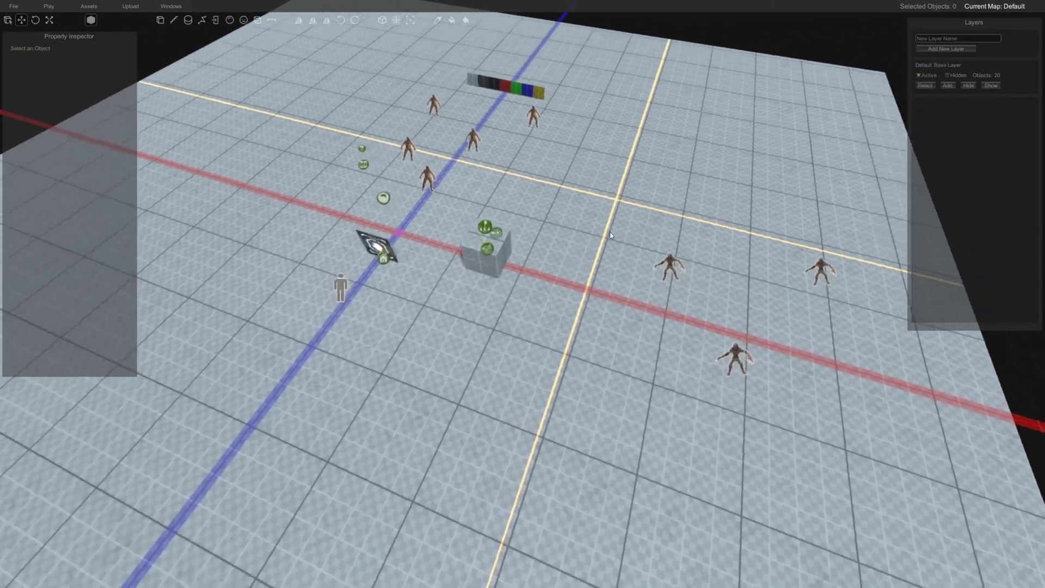
# Place a Mover node on the floor next to the box at 9.25, 0, 0.
pyautogui.press('w')
pyautogui.moveTo(610, 235); pyautogui.dragTo(376, 235, button='right')
pyautogui.press('a')
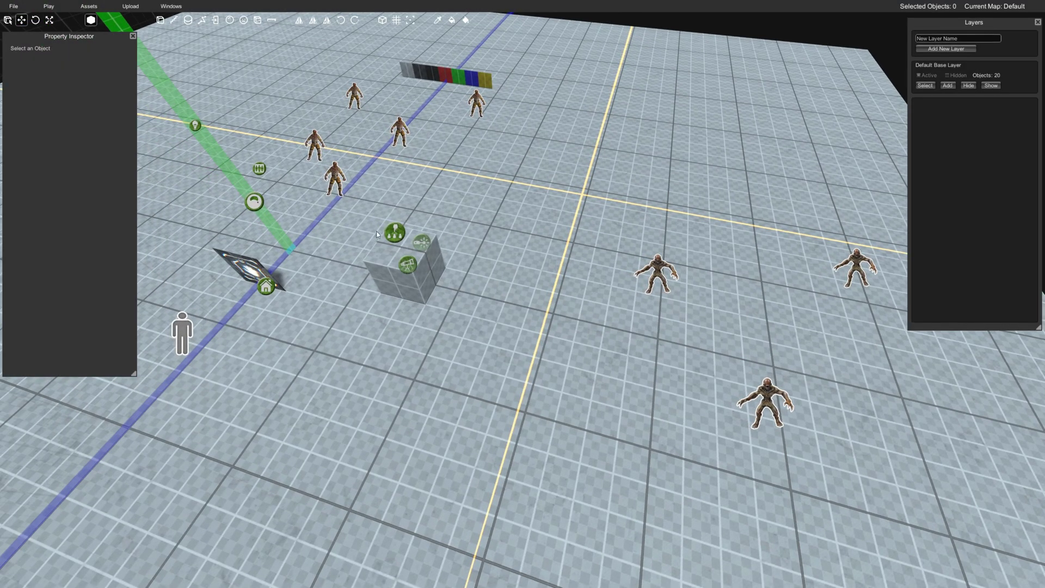
pyautogui.moveTo(452, 231); pyautogui.dragTo(442, 224, button='right')
pyautogui.press('w')
pyautogui.press('m')
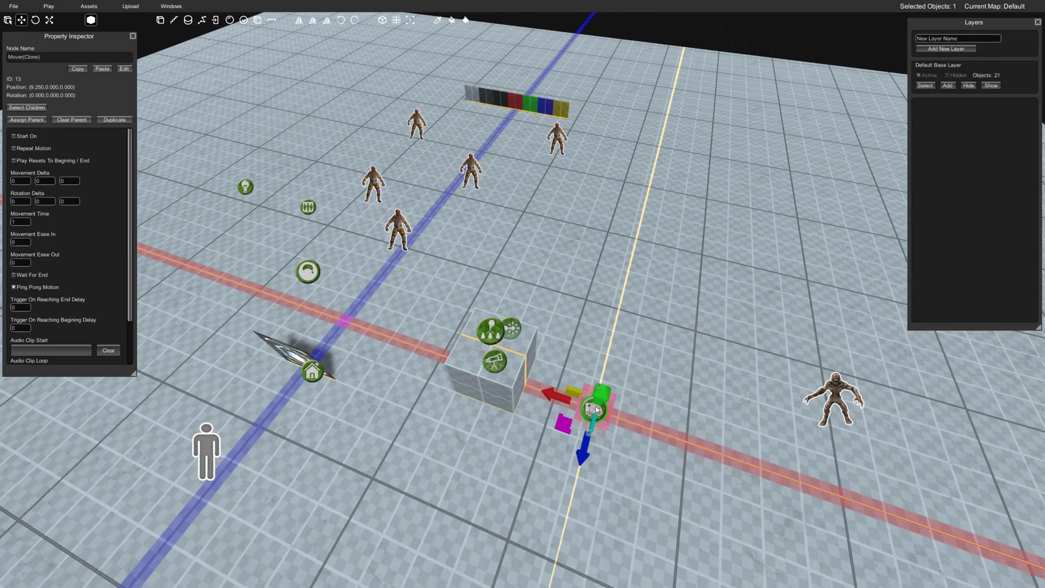
# Link the Mover node's end-of-motion event to the GetEntity node's Activate input.
pyautogui.click(589, 385)
pyautogui.moveTo(588, 384)
pyautogui.mouseDown()
pyautogui.moveTo(533, 314)
pyautogui.moveTo(488, 357)
pyautogui.mouseUp()
pyautogui.moveTo(488, 357); pyautogui.dragTo(325, 188, button='right')
pyautogui.press('w')
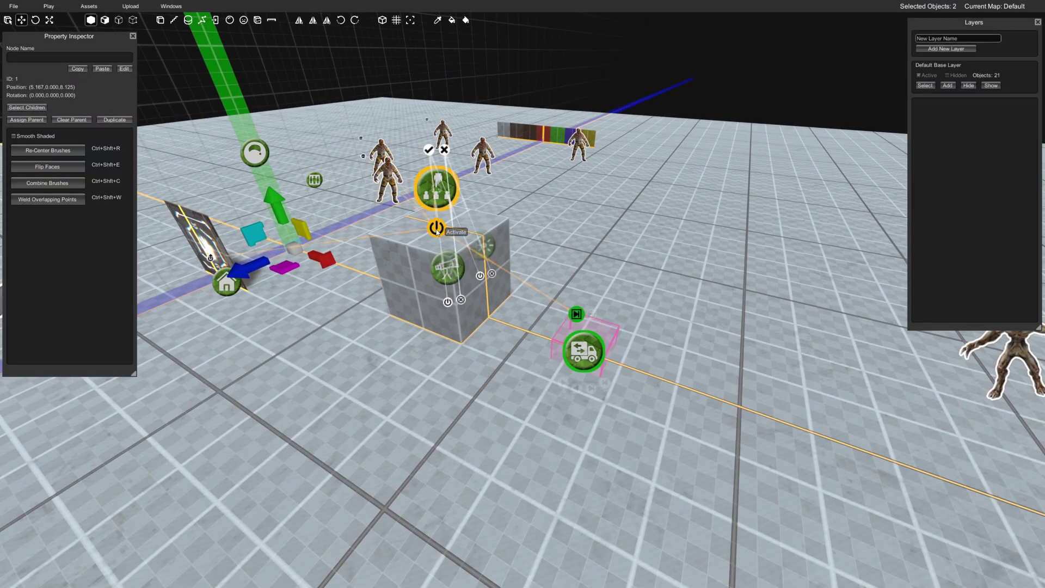
pyautogui.click(436, 228)
# Remove the links between the zombies' death events and the GetEntity node's Activate input.
pyautogui.moveTo(437, 227); pyautogui.dragTo(417, 230, button='right')
pyautogui.press('w')
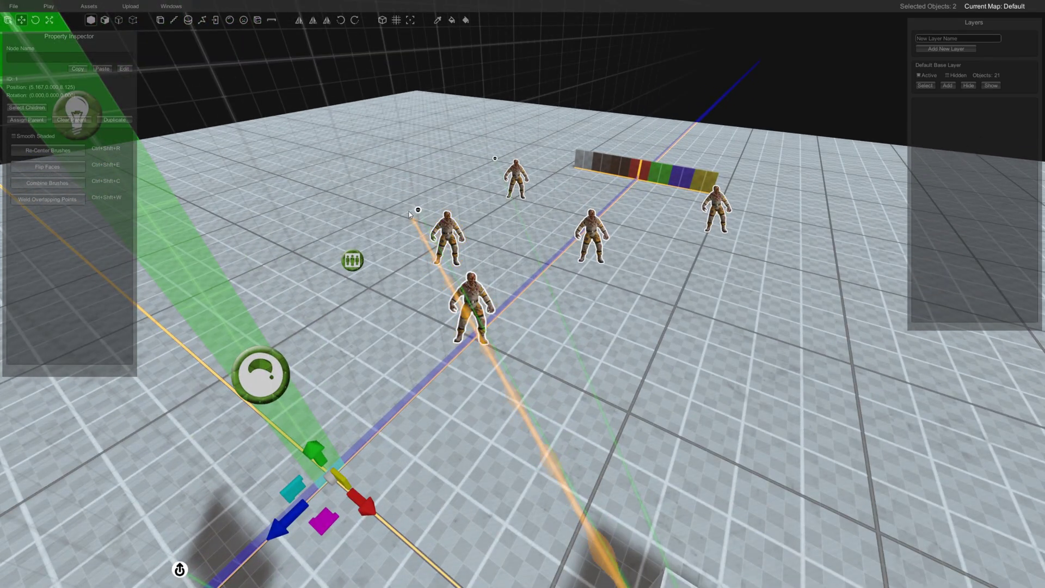
pyautogui.moveTo(520, 237); pyautogui.dragTo(529, 238, button='right')
pyautogui.scroll(3, 530, 237)
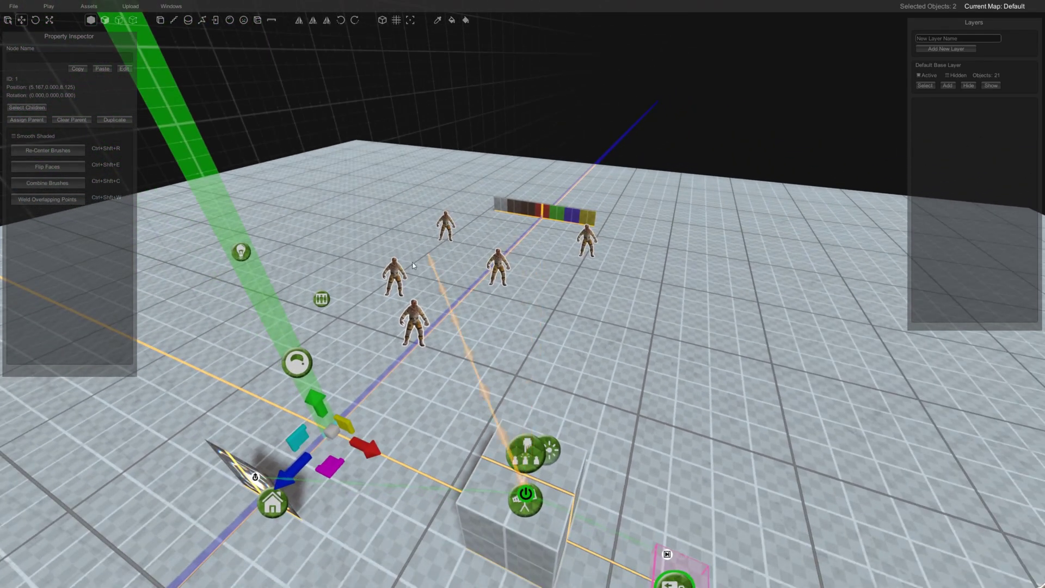
pyautogui.scroll(2, 544, 282)
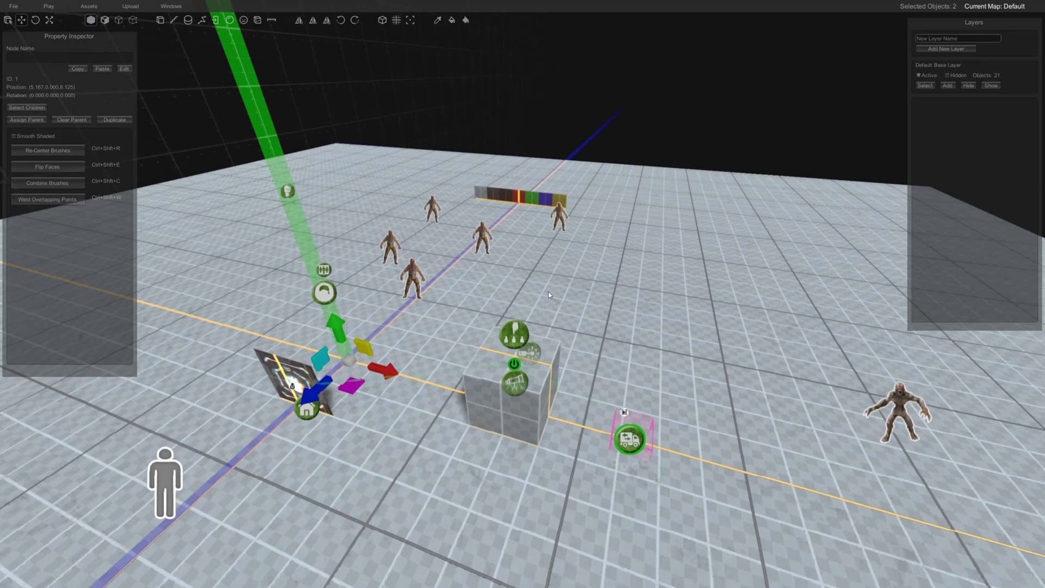
pyautogui.click(541, 307)
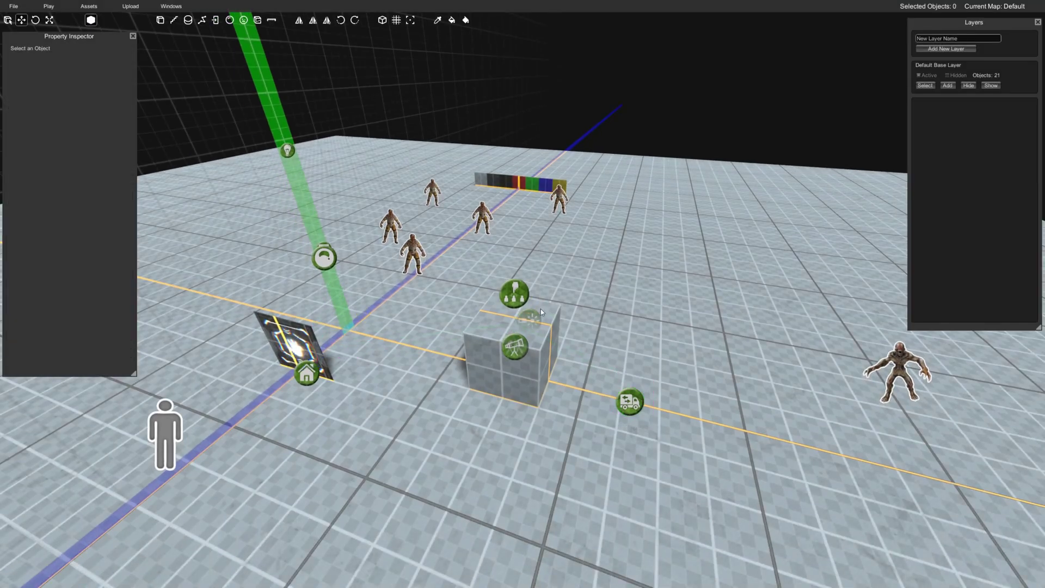
# Enable Start On and Repeat Motion for the Mover node and move it closer to the box.
pyautogui.click(513, 297)
pyautogui.moveTo(515, 301); pyautogui.dragTo(555, 345, button='right')
pyautogui.click(565, 357)
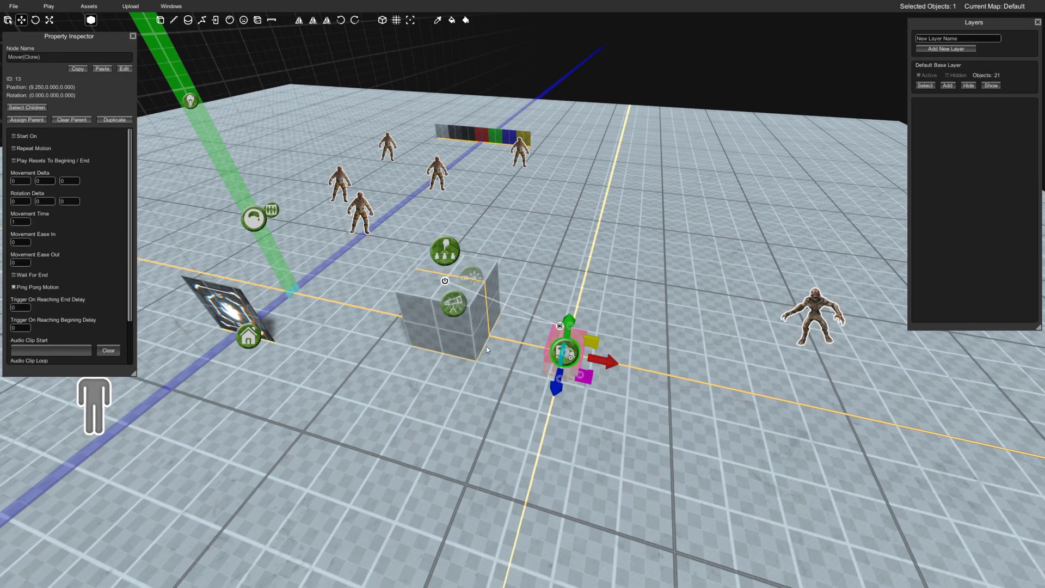
pyautogui.click(29, 152)
pyautogui.moveTo(389, 247); pyautogui.dragTo(416, 310, button='right')
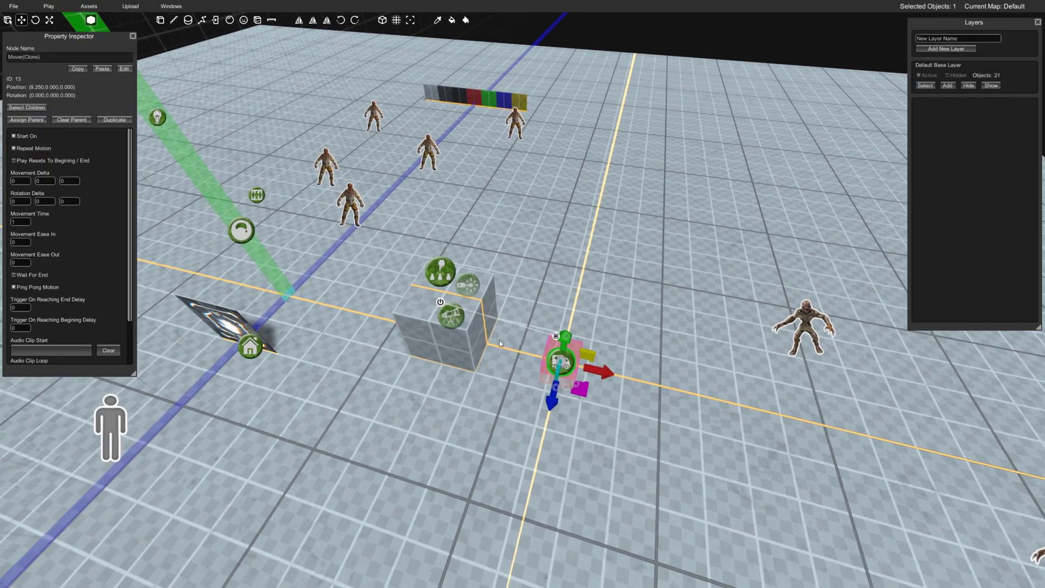
pyautogui.moveTo(588, 389); pyautogui.dragTo(545, 379)
pyautogui.scroll(2, 547, 379)
pyautogui.scroll(-2, 479, 318)
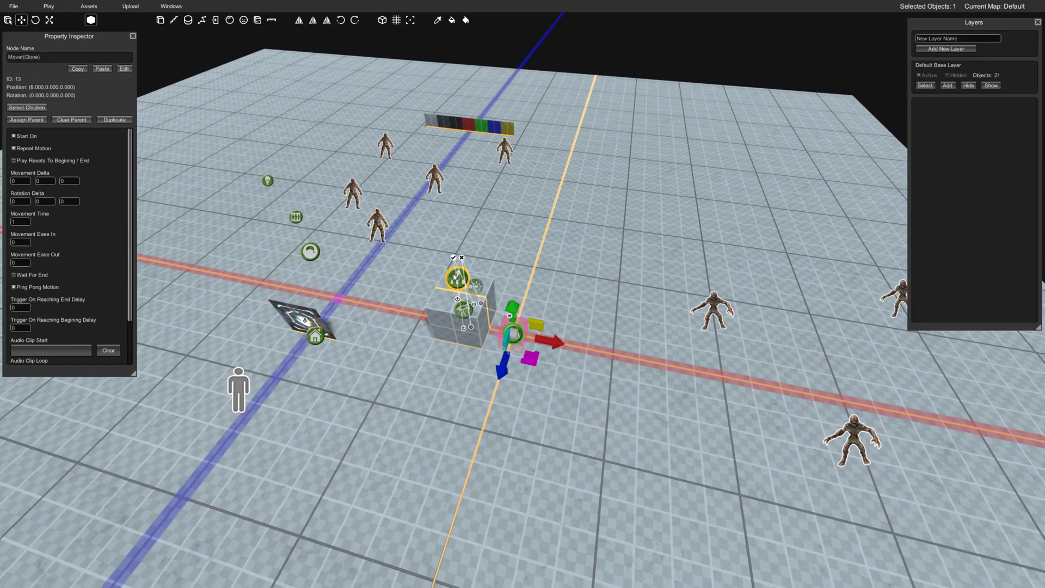
# Clear the Entity Collection of the GetEntity node above the box.
pyautogui.click(456, 278)
pyautogui.press('s')
pyautogui.moveTo(472, 302); pyautogui.dragTo(451, 303, button='right')
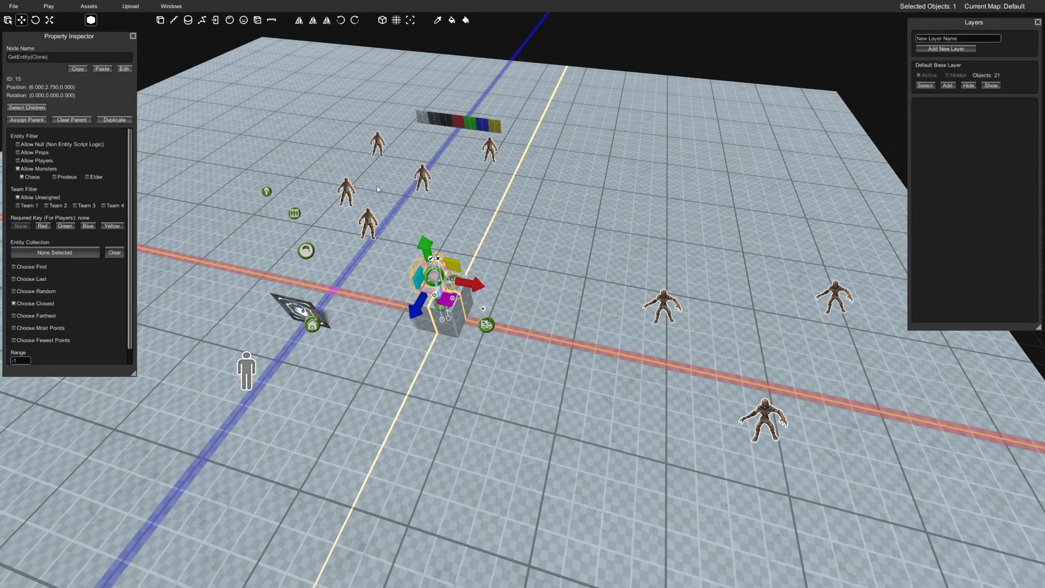
# Check the three Fiends' settings and play-test the map to see which monsters the laser targets.
pyautogui.click(663, 304)
pyautogui.moveTo(798, 365); pyautogui.dragTo(870, 462)
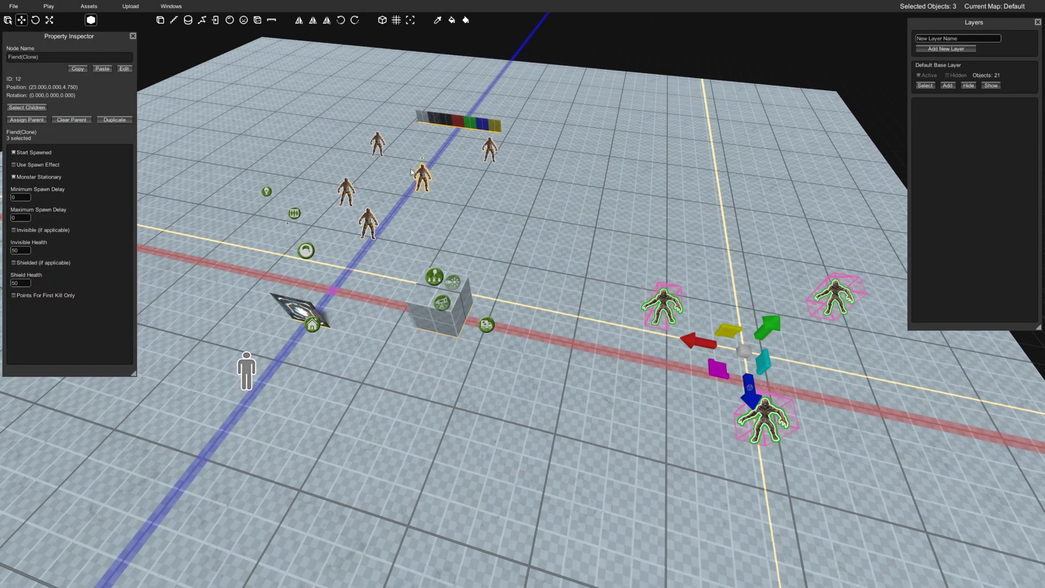
pyautogui.click(64, 5)
pyautogui.click(60, 42)
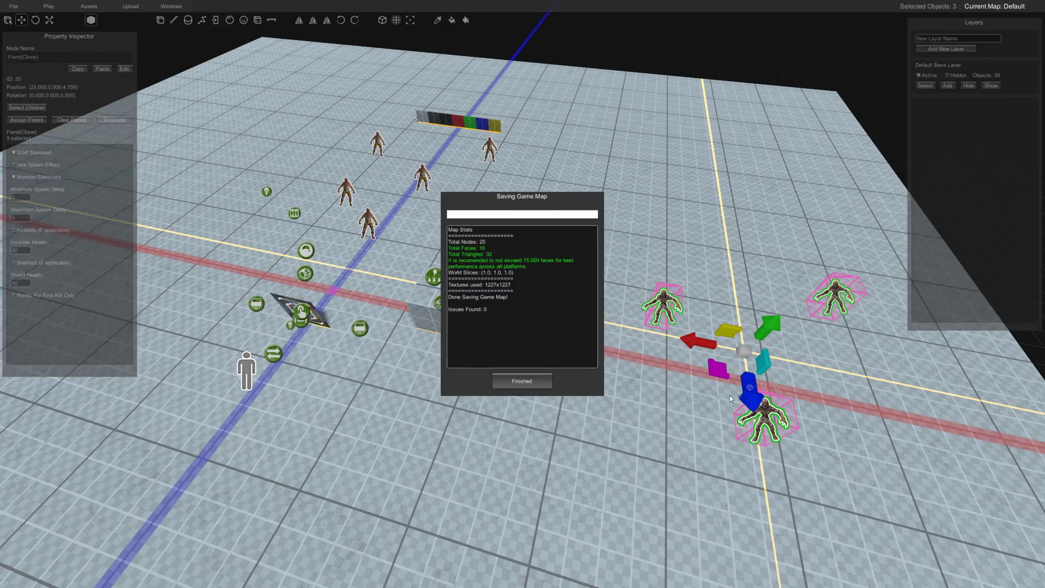
pyautogui.click(521, 381)
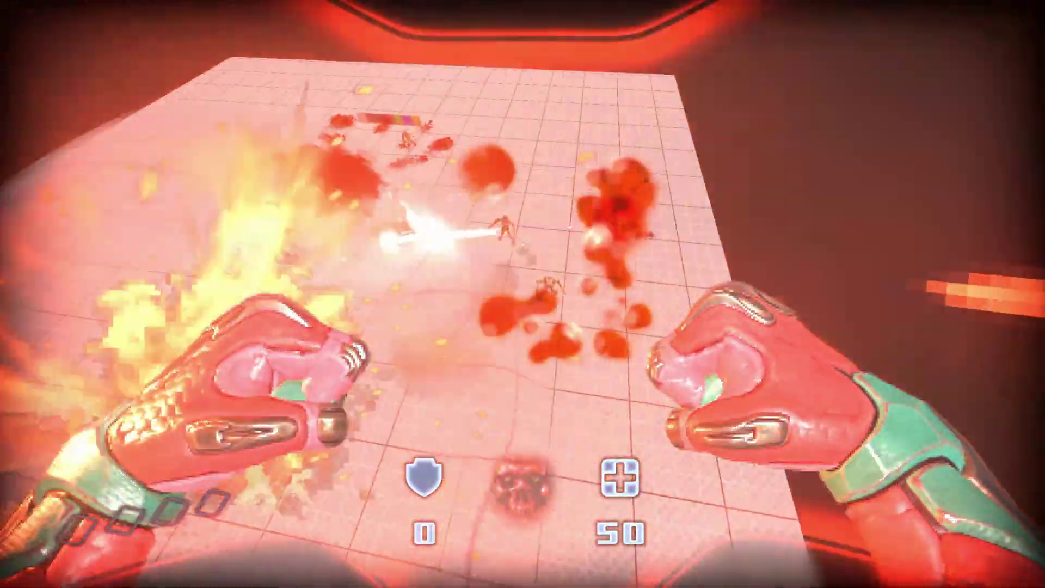
pyautogui.press('Escape')
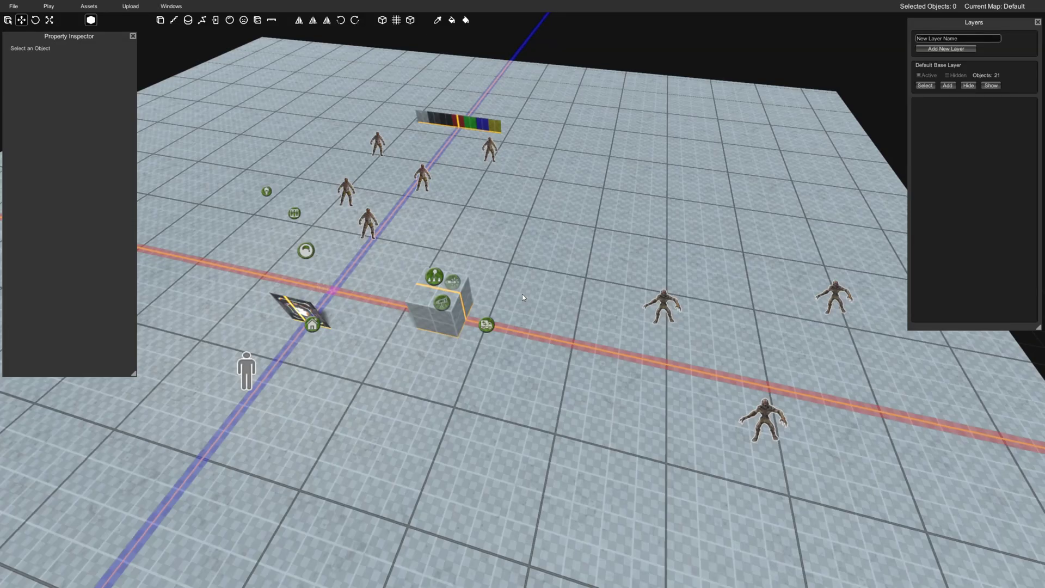
# Move the ZOMBIES collection node to -6, 0, 10 beside the rear zombies.
pyautogui.moveTo(528, 307)
pyautogui.mouseDown(button='right')
pyautogui.moveTo(517, 293)
pyautogui.moveTo(485, 316)
pyautogui.mouseUp(button='right')
pyautogui.click(483, 317)
pyautogui.click(384, 281)
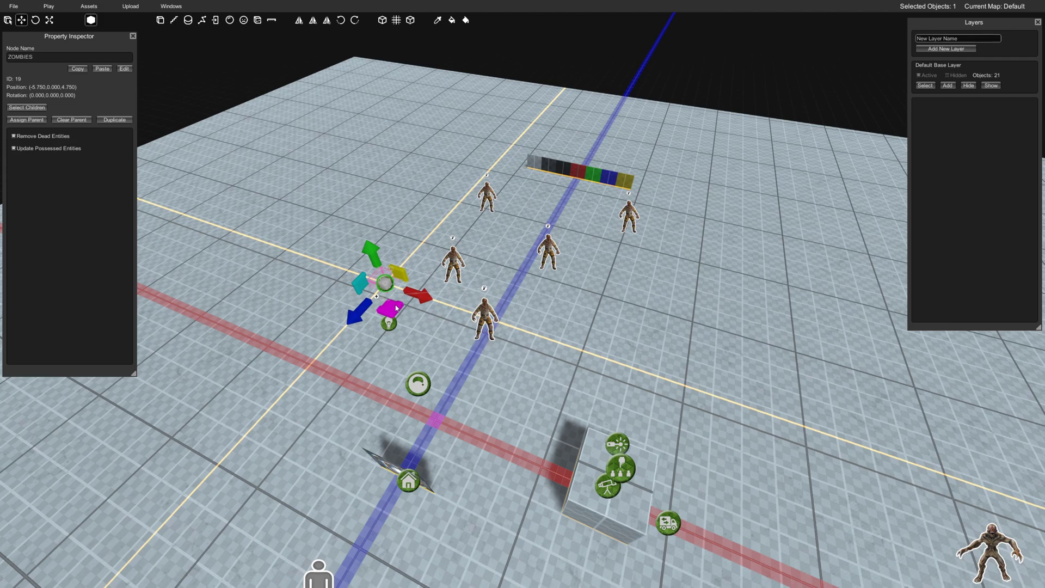
pyautogui.moveTo(395, 315); pyautogui.dragTo(453, 250)
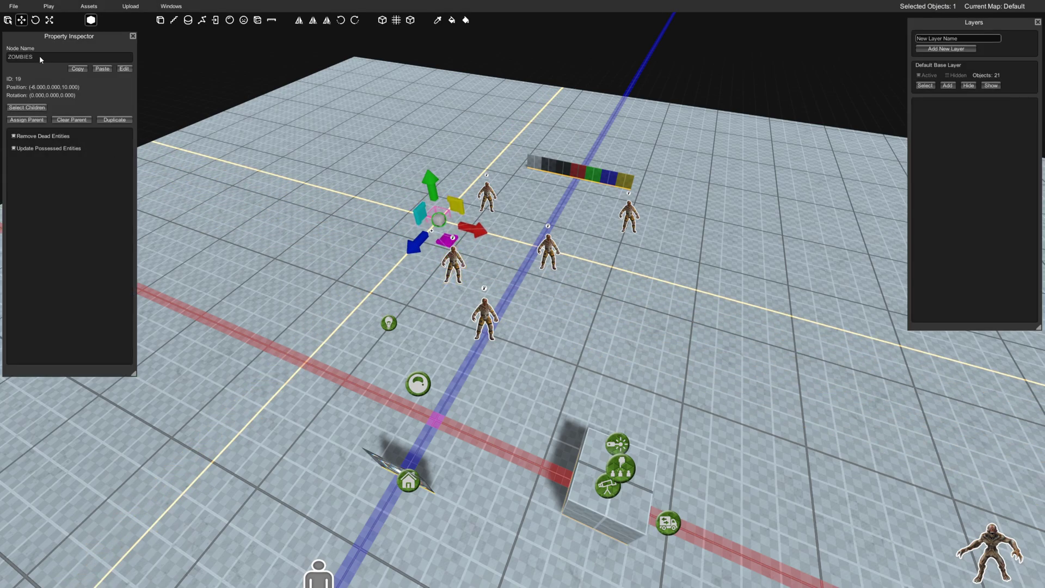
# Assign the ZOMBIES collection as the Entity Collection of the GetEntity node above the box.
pyautogui.moveTo(62, 40); pyautogui.dragTo(74, 51)
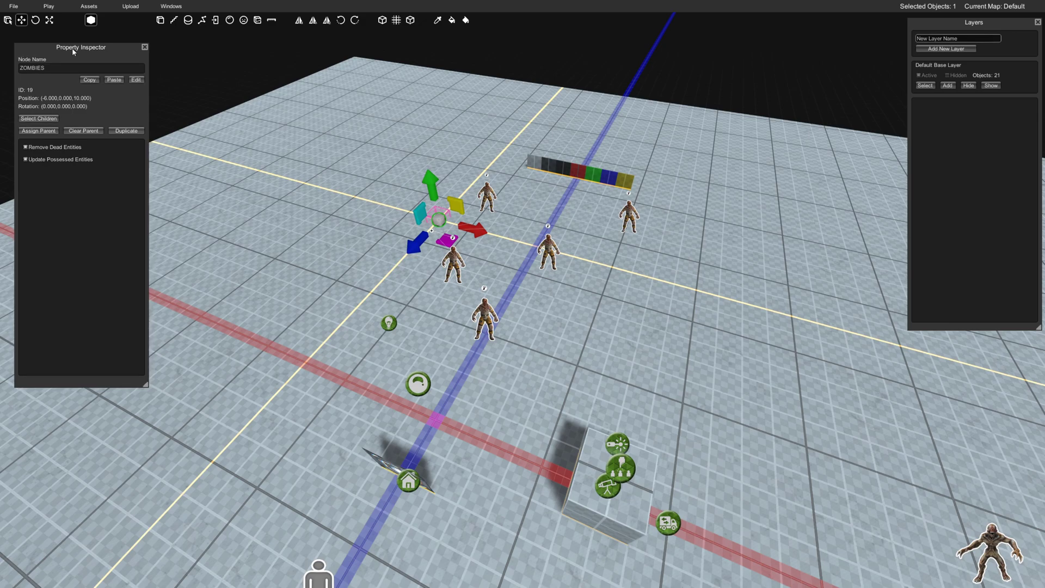
pyautogui.rightClick(440, 218)
pyautogui.moveTo(321, 214); pyautogui.dragTo(321, 214, button='right')
pyautogui.press('w')
pyautogui.press('a')
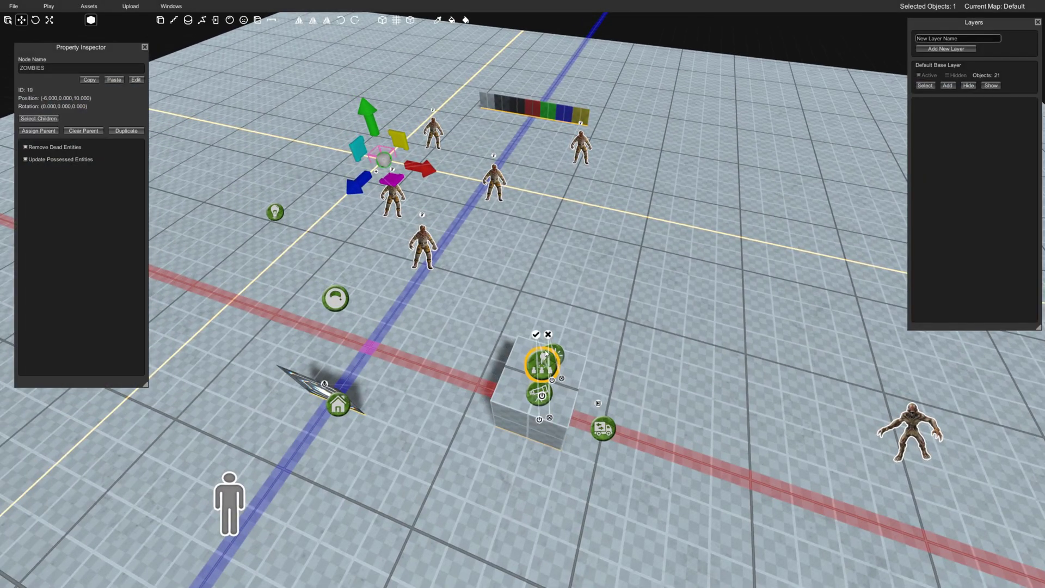
pyautogui.click(535, 359)
pyautogui.click(82, 264)
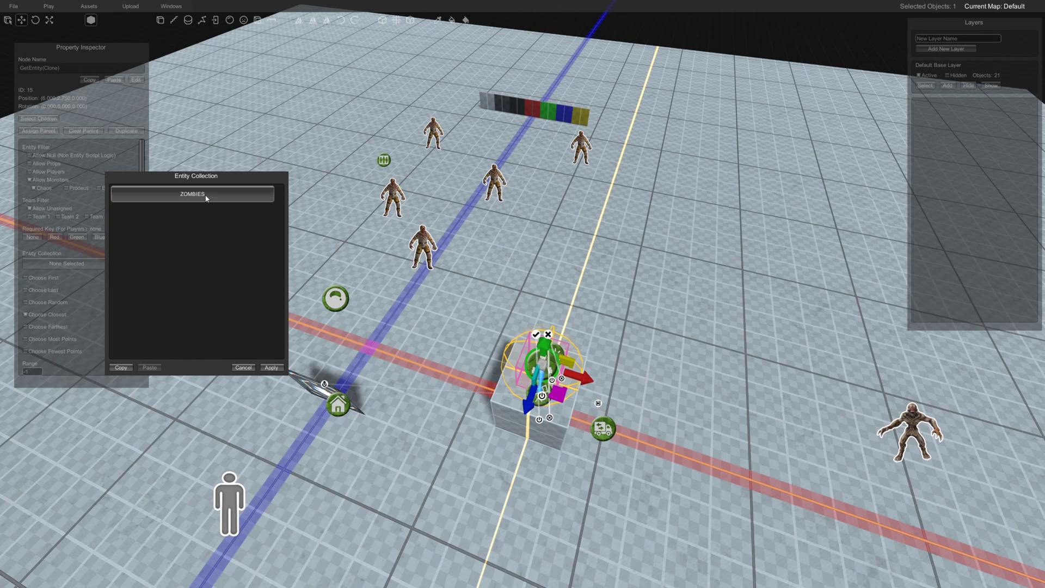
pyautogui.click(206, 199)
pyautogui.press('w')
pyautogui.moveTo(592, 333); pyautogui.dragTo(574, 270, button='right')
pyautogui.click(452, 308)
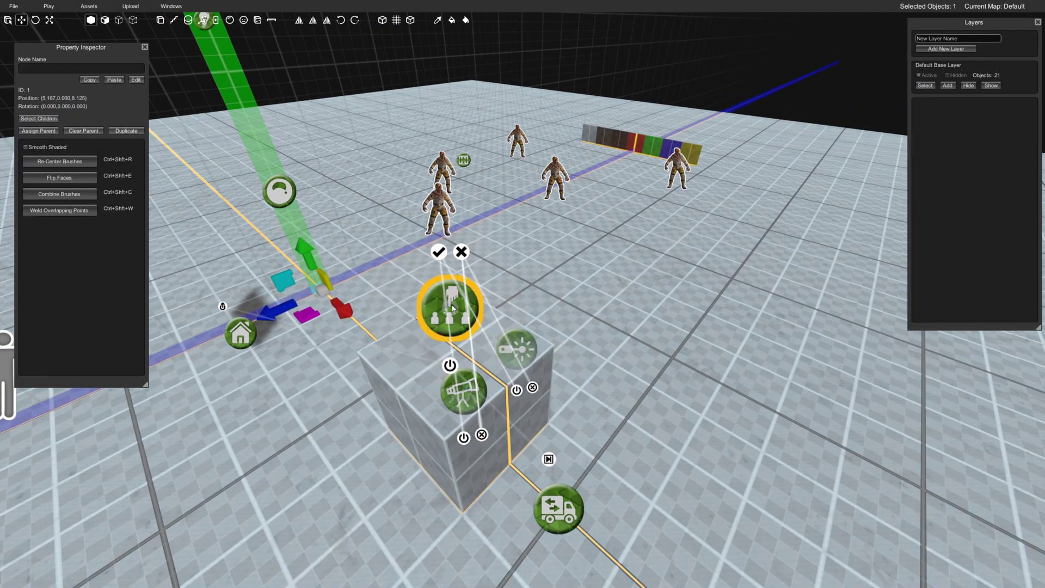
pyautogui.click(452, 308)
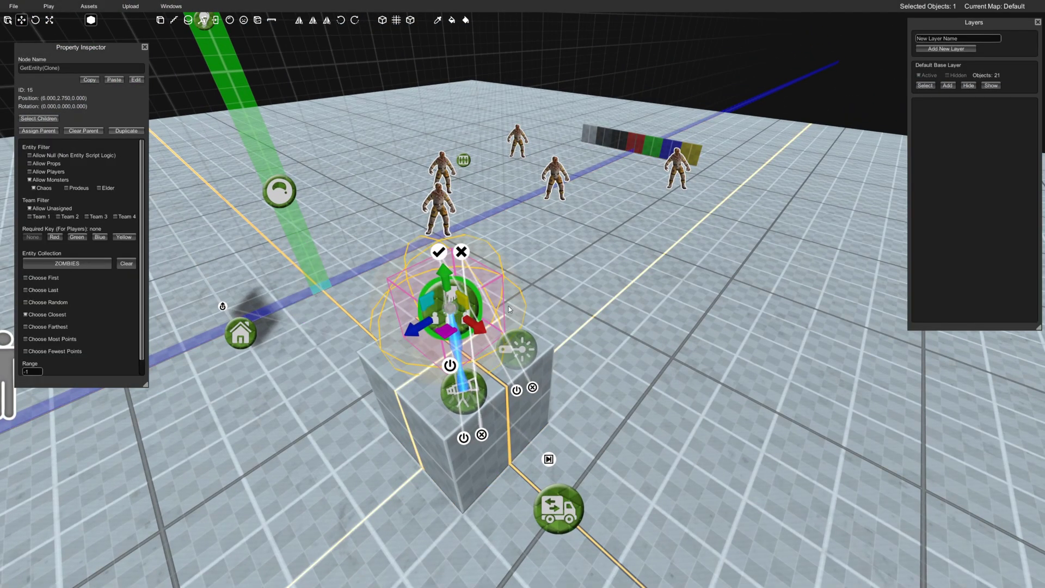
# Inspect the ZOMBIES collection node and play-test the map to check which monsters the box's laser targets.
pyautogui.doubleClick(464, 161)
pyautogui.moveTo(449, 277); pyautogui.dragTo(678, 347, button='right')
pyautogui.press('s')
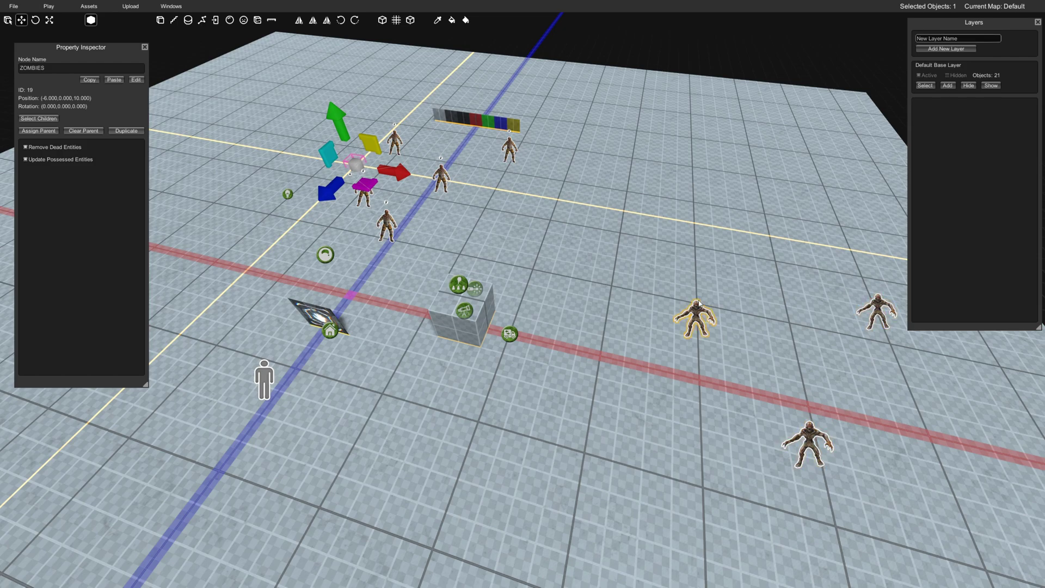
pyautogui.click(64, 23)
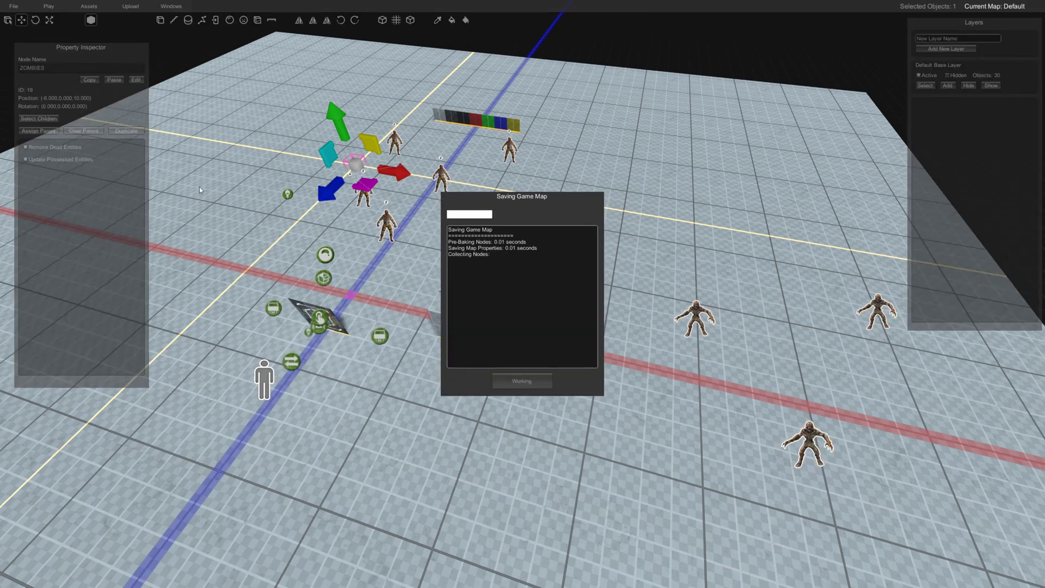
pyautogui.click(522, 381)
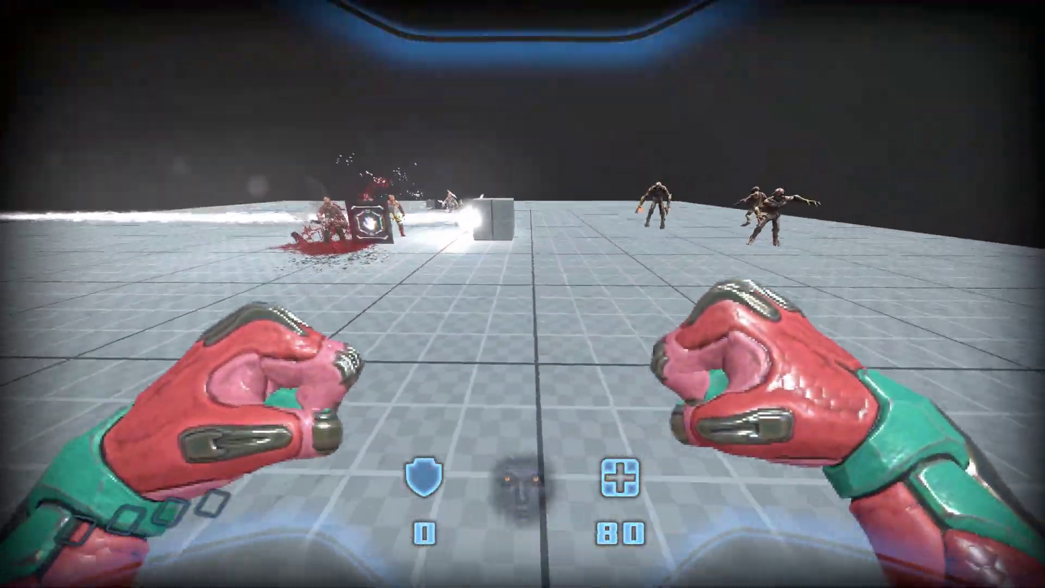
pyautogui.press('w')
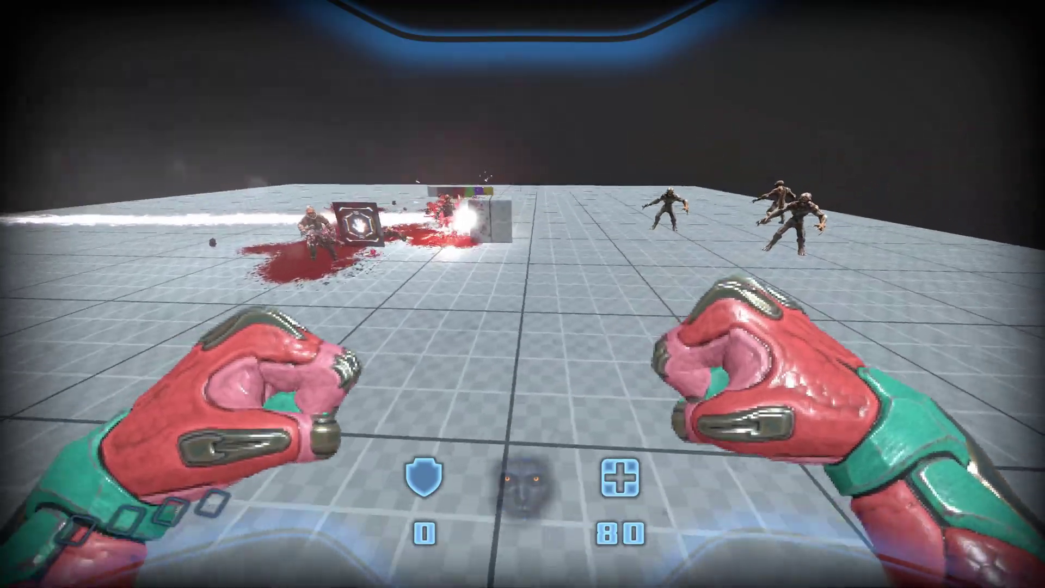
pyautogui.press('a')
pyautogui.press('s')
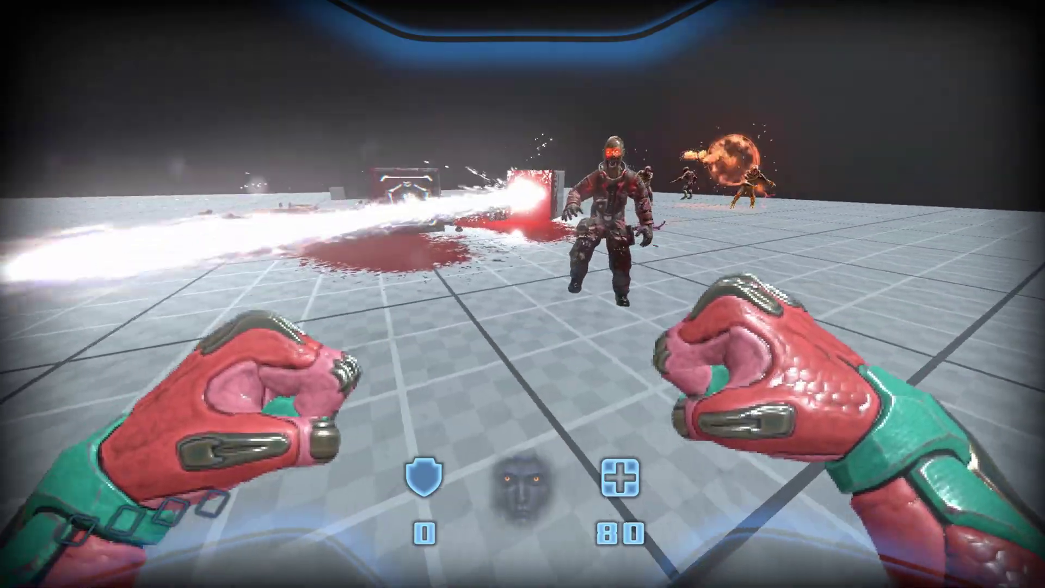
pyautogui.press('a')
pyautogui.press('w')
pyautogui.press('d')
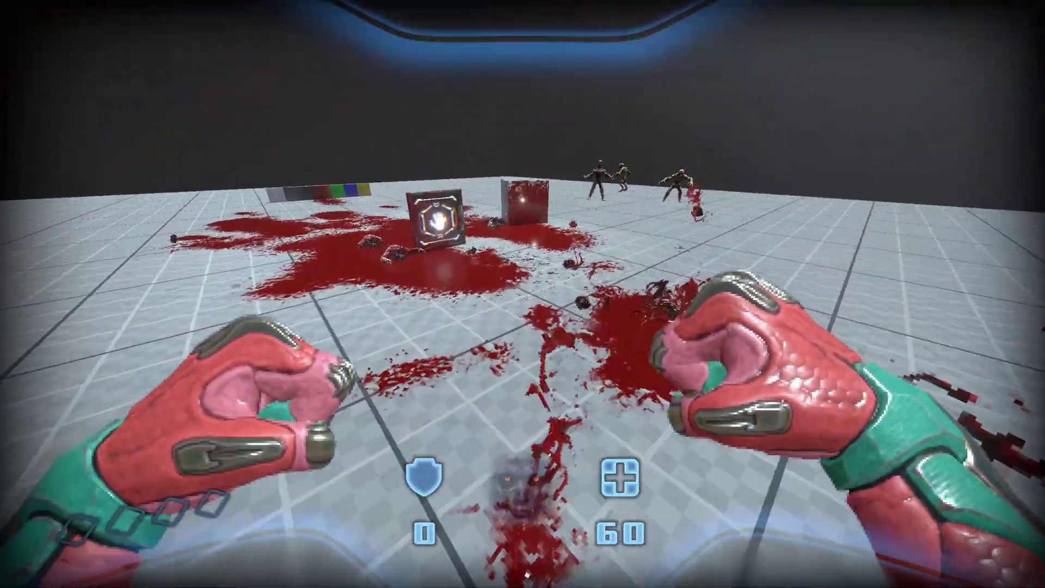
pyautogui.press('s')
pyautogui.click(522, 294)
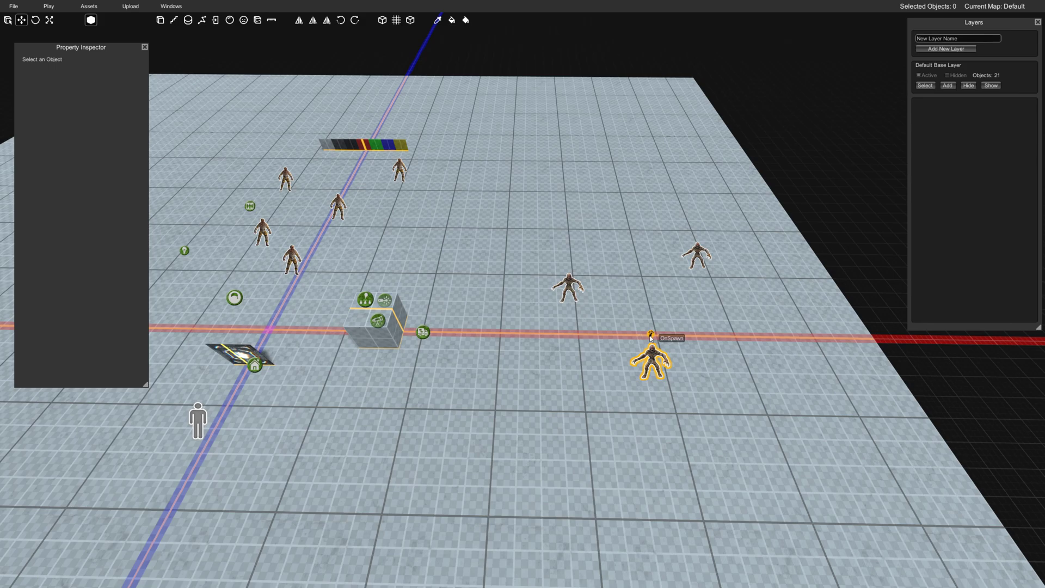
# Connect the nearest Fiend's OnSpawn output to the ZOMBIES collection node and play-test the laser's targeting.
pyautogui.moveTo(650, 337); pyautogui.dragTo(267, 216)
pyautogui.click(67, 44)
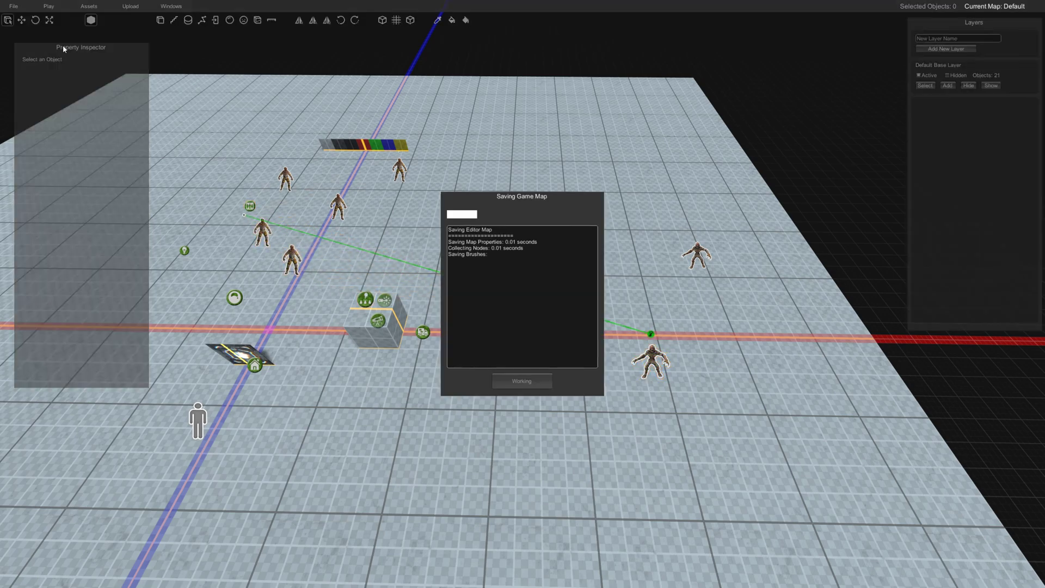
pyautogui.click(545, 381)
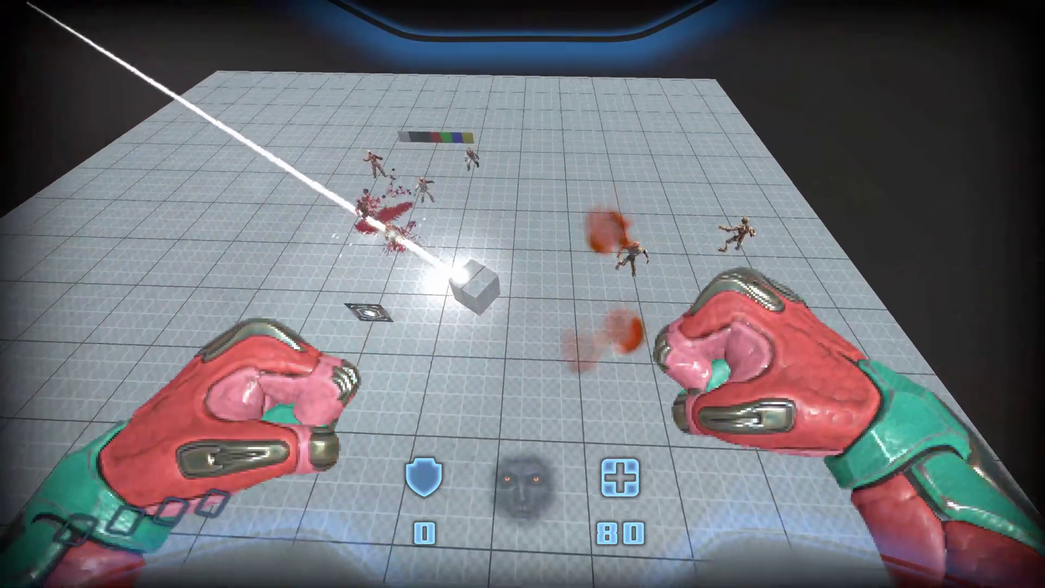
pyautogui.press('w')
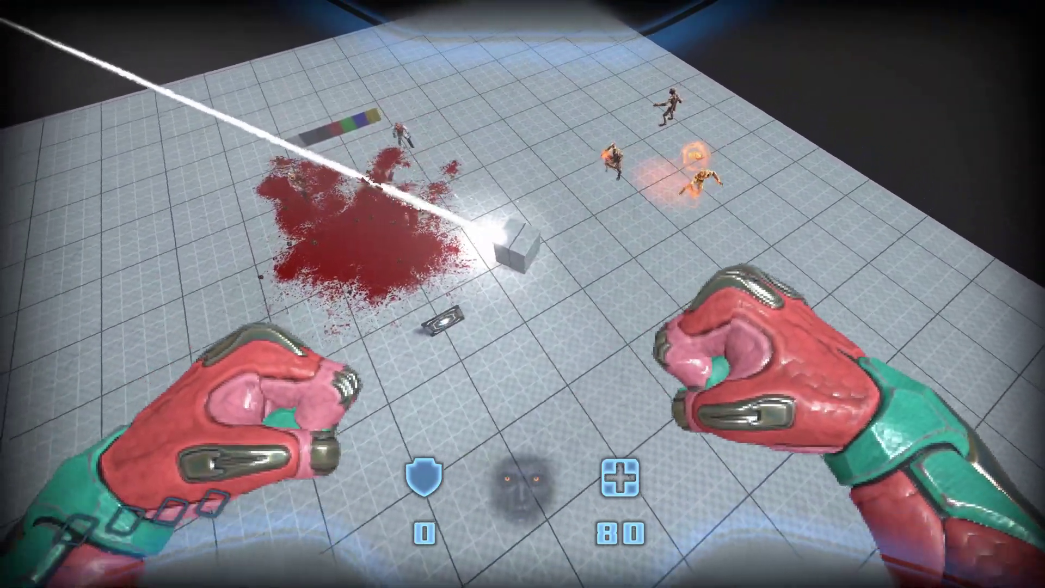
pyautogui.press('d')
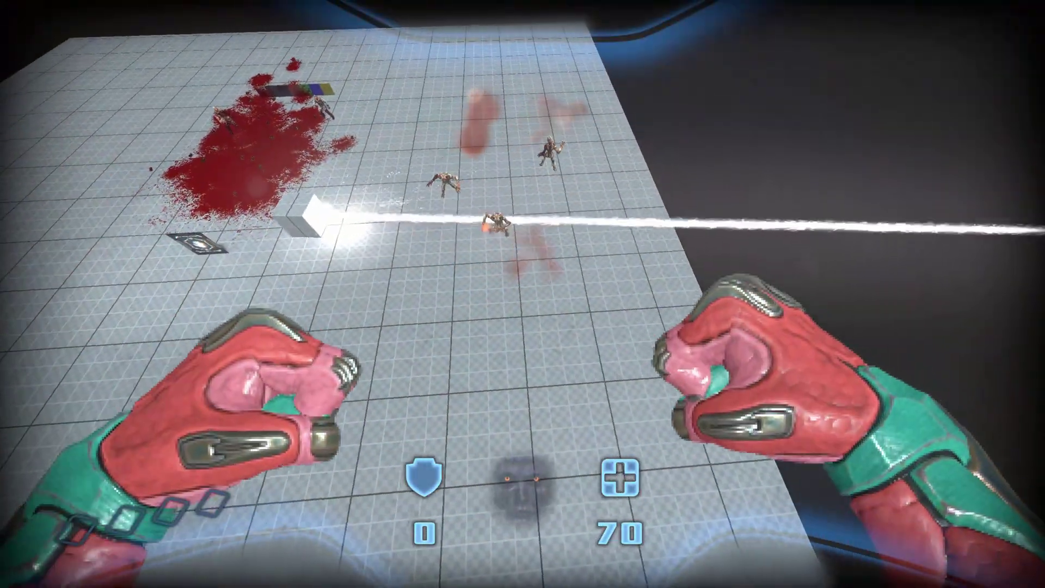
pyautogui.press('a')
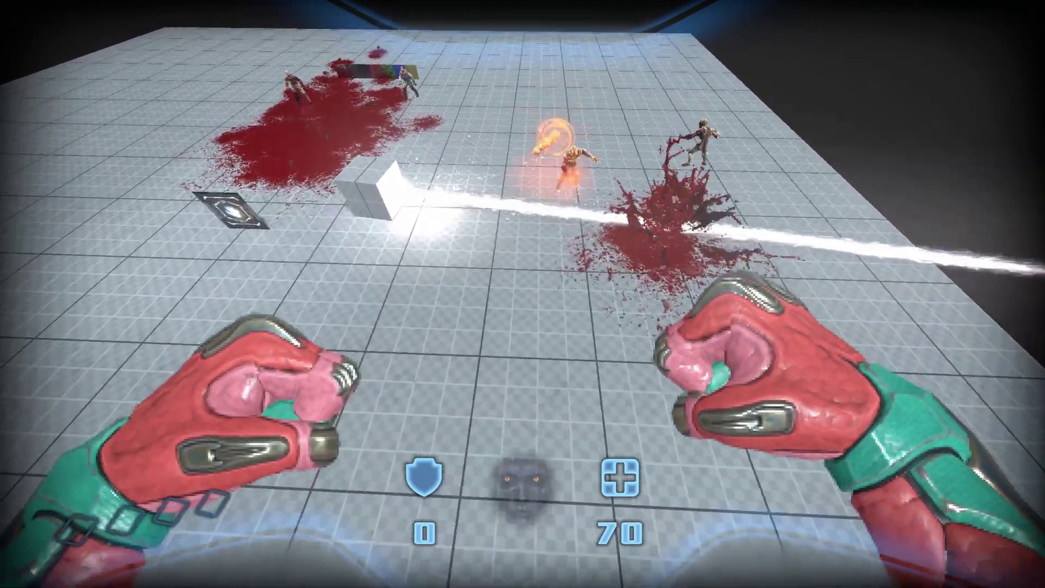
pyautogui.press('w')
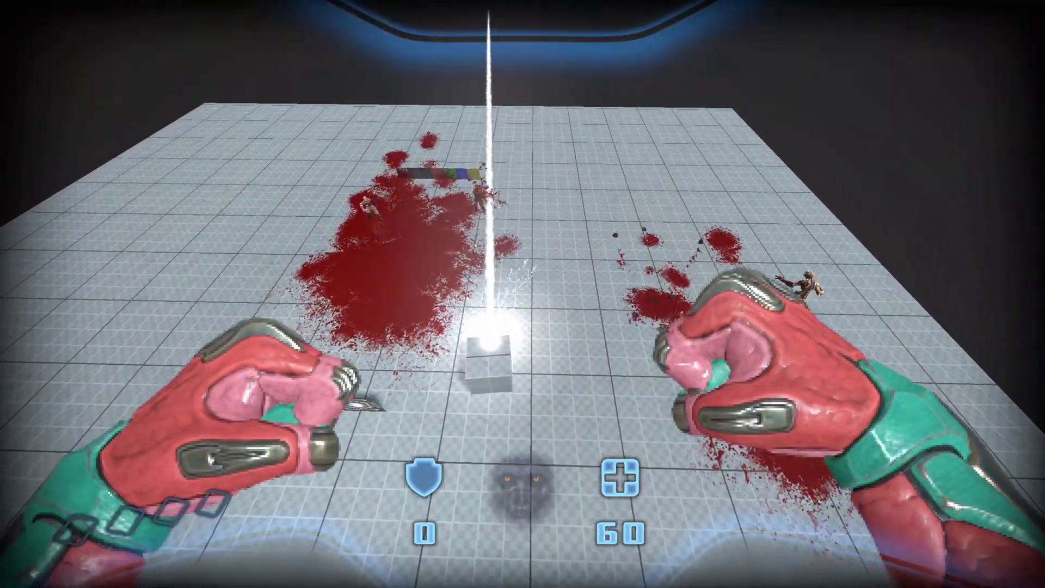
pyautogui.press('a')
pyautogui.press('a')
pyautogui.press('d')
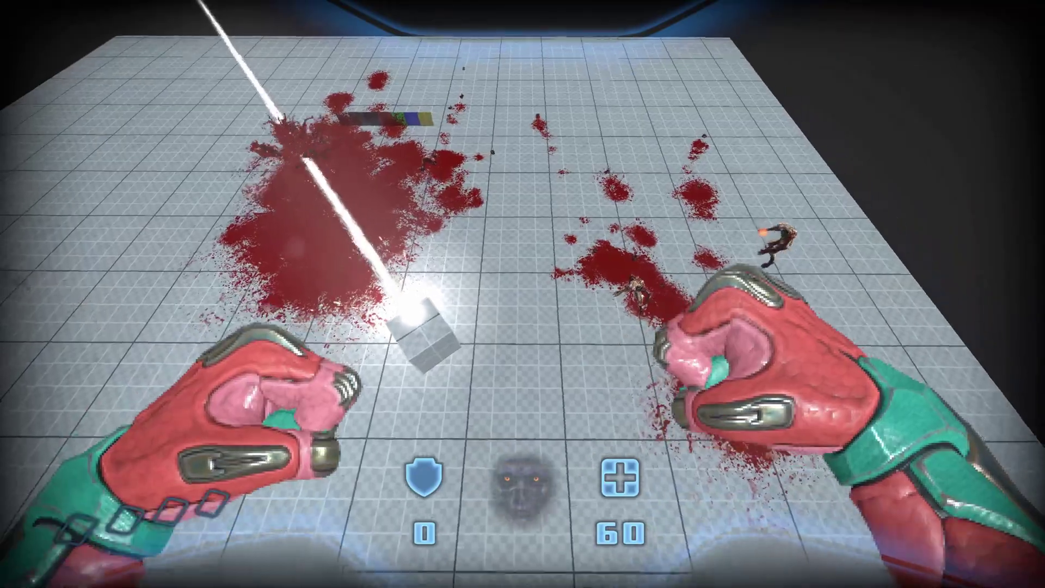
pyautogui.press('Escape')
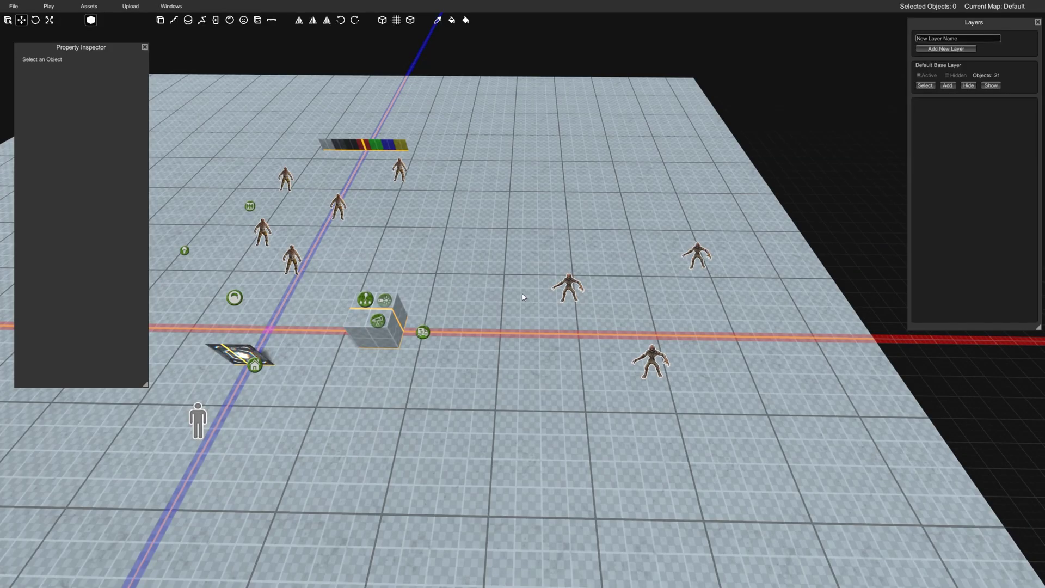
pyautogui.moveTo(616, 361); pyautogui.dragTo(552, 344, button='right')
pyautogui.press('w')
pyautogui.press('s')
pyautogui.press('w')
pyautogui.press('s')
pyautogui.press('w')
pyautogui.press('w')
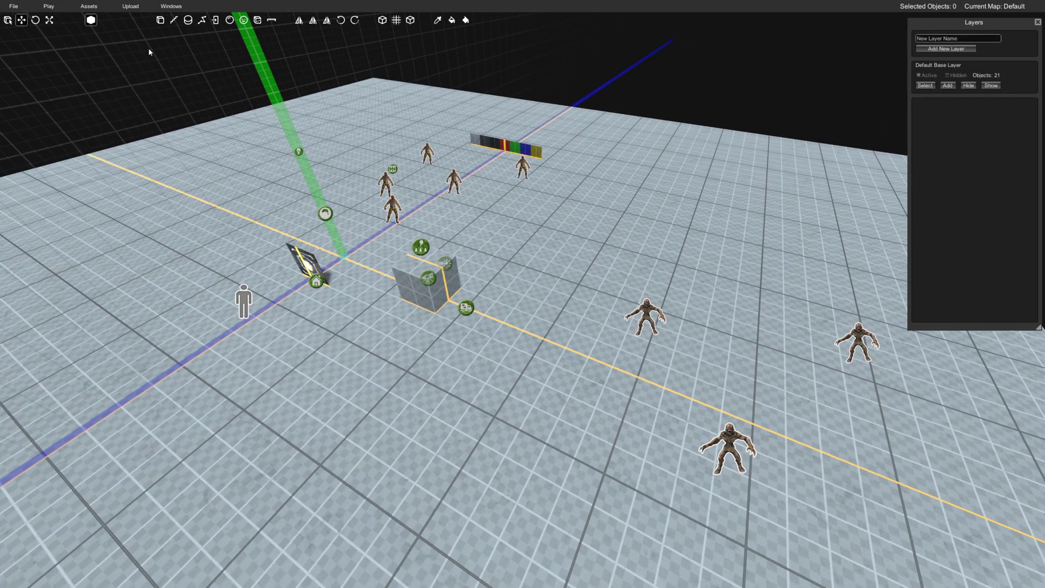